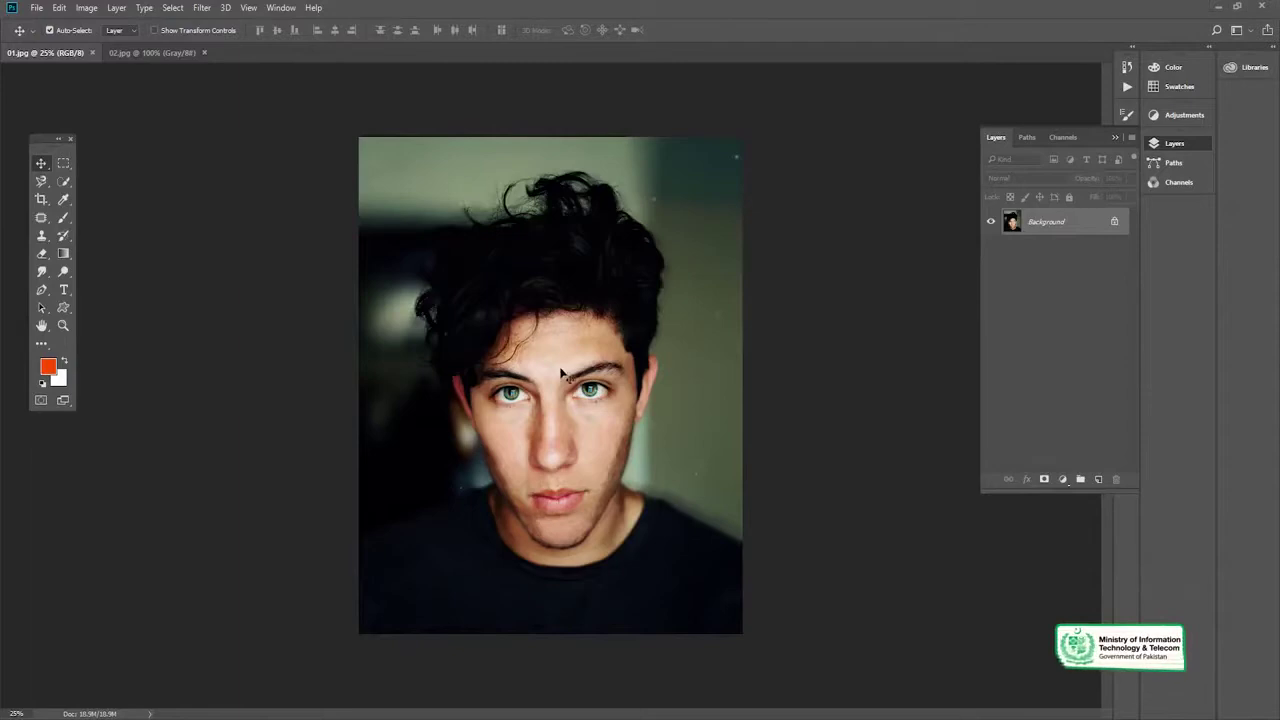
Zoom in and pan so the young man's face fills the window
key("z")
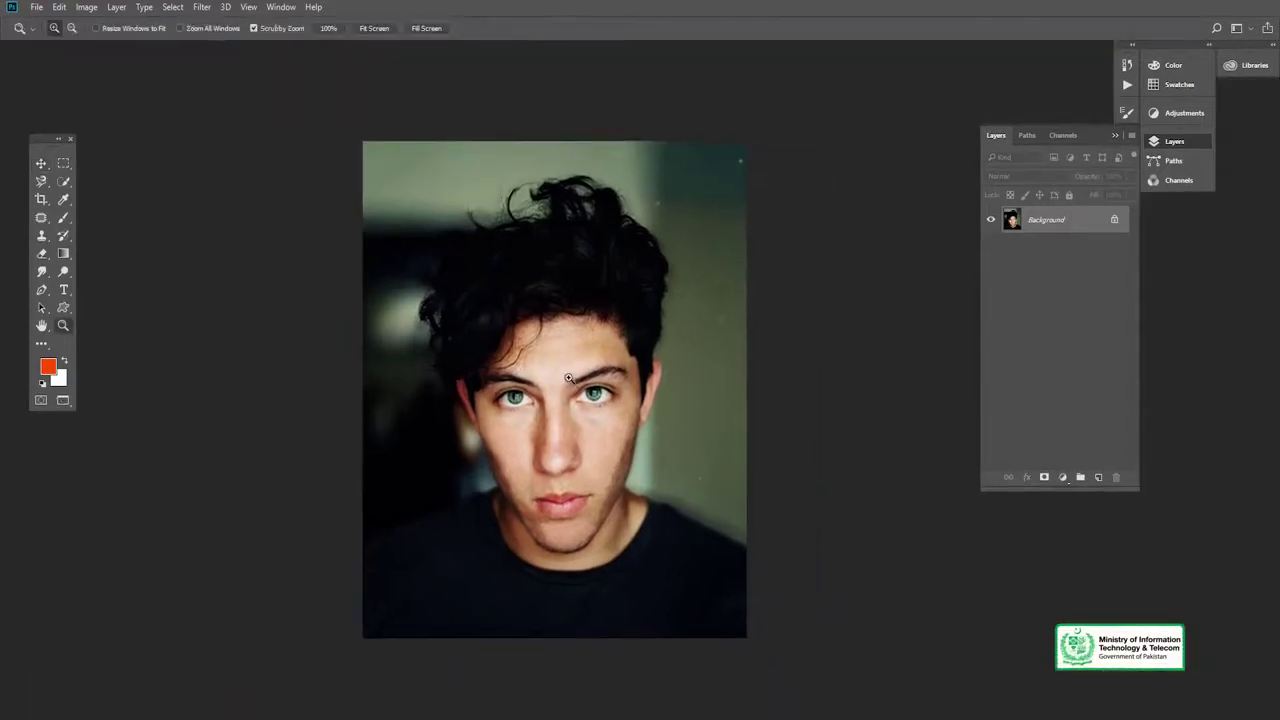
left_click(558, 373)
key("v")
mouse_move(558, 373)
left_mouse_down()
mouse_move(562, 332)
mouse_move(540, 341)
left_mouse_up()
left_click(553, 358, "alt")
key("v")
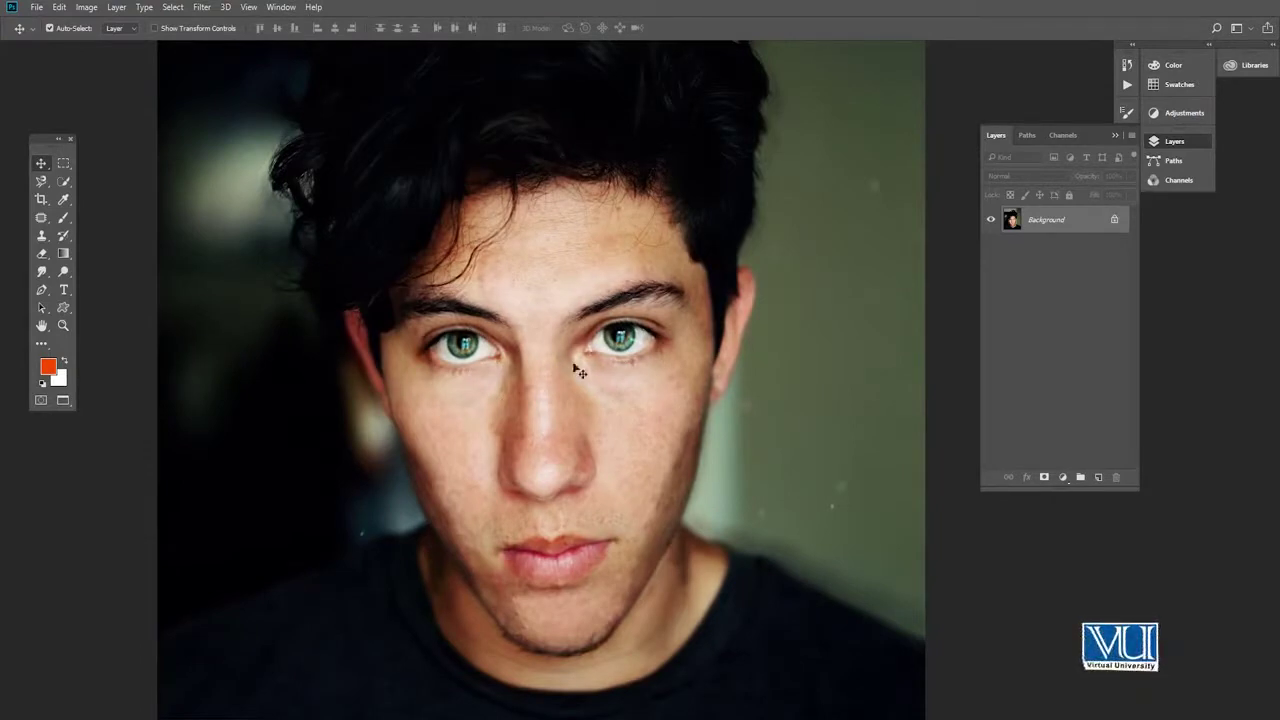
Convert the locked Background into an editable layer named Layer 0
double_click(1055, 222)
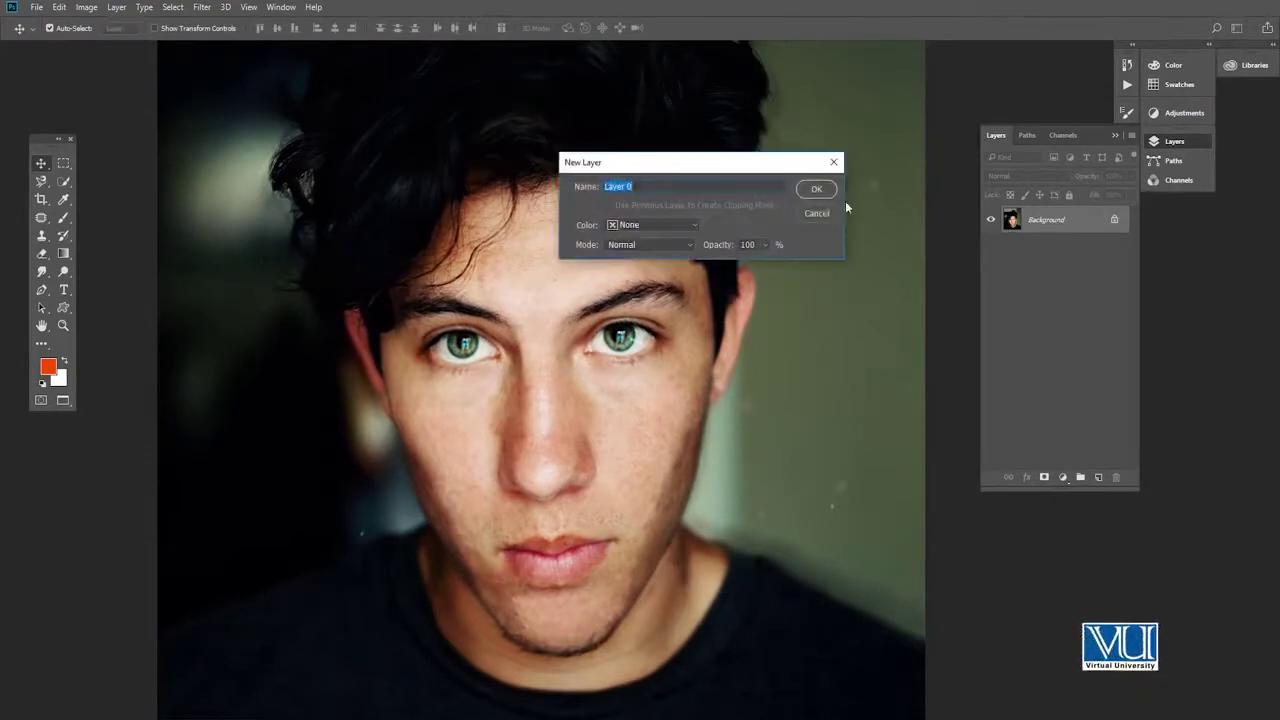
left_click(818, 190)
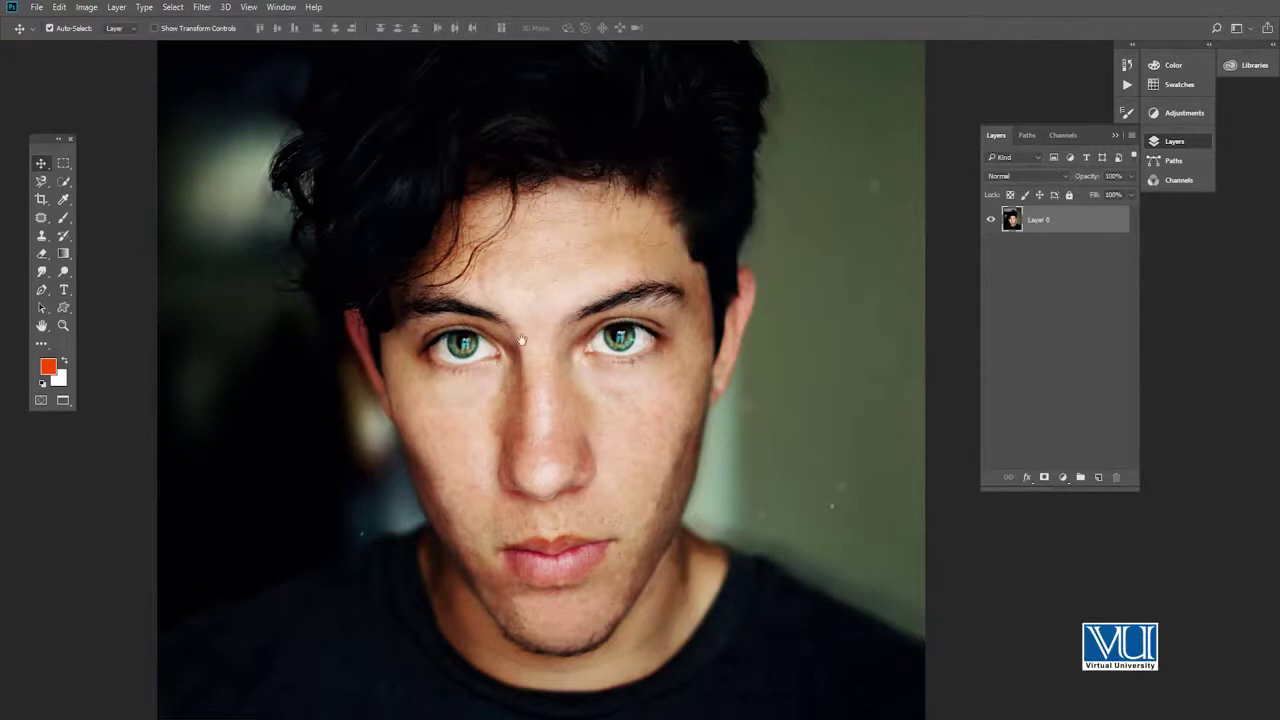
left_click_drag(521, 341, 509, 328)
scroll(517, 343, "up", 1)
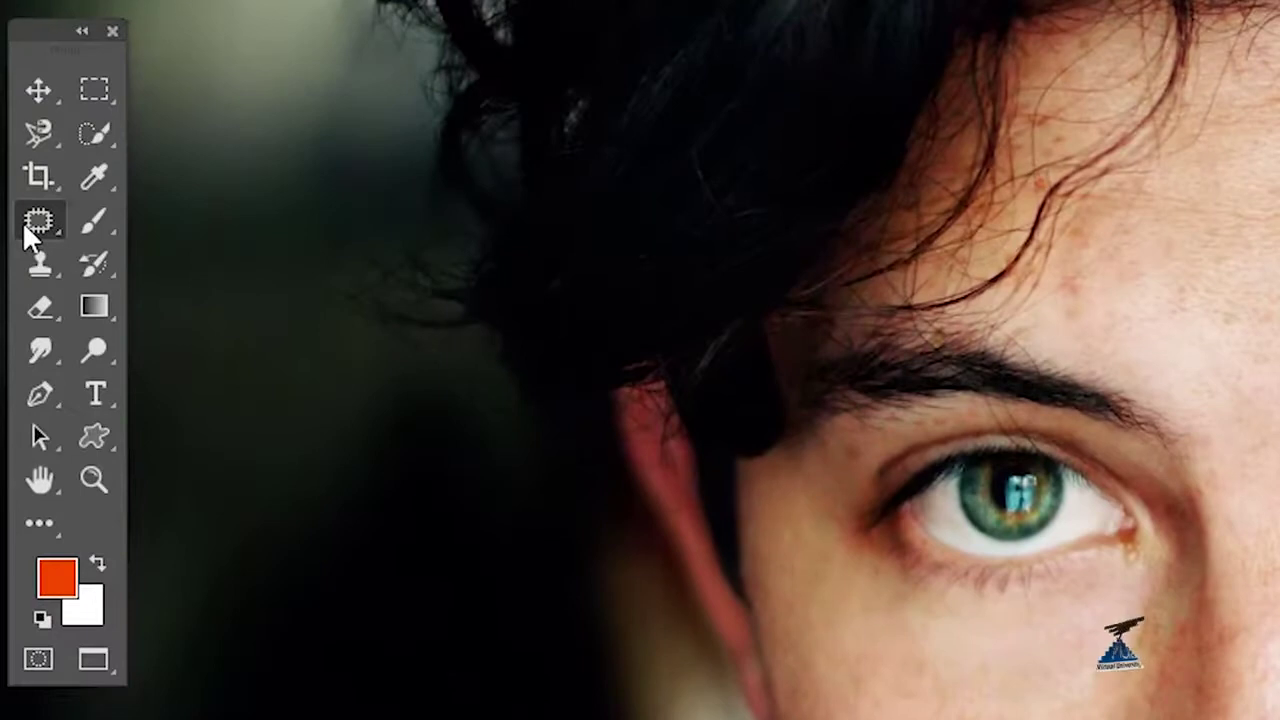
Choose the Patch Tool from the healing tools flyout in the toolbar
right_click(22, 221)
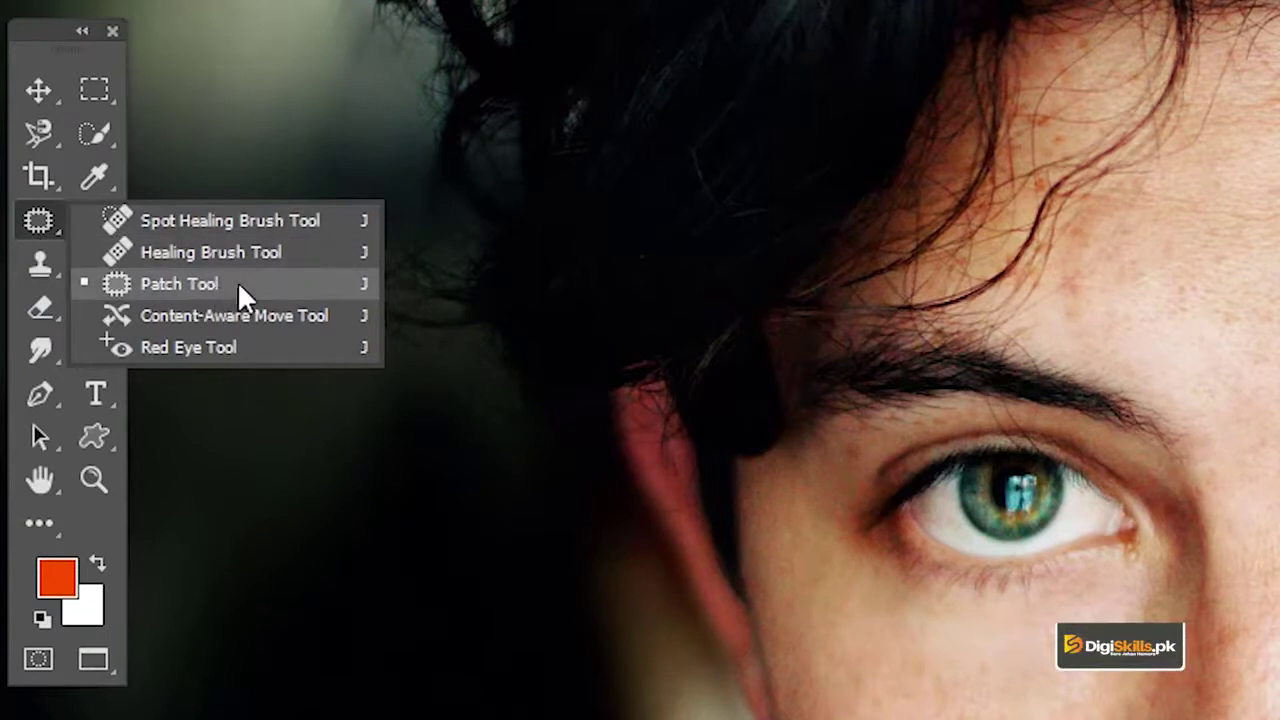
left_click(237, 281)
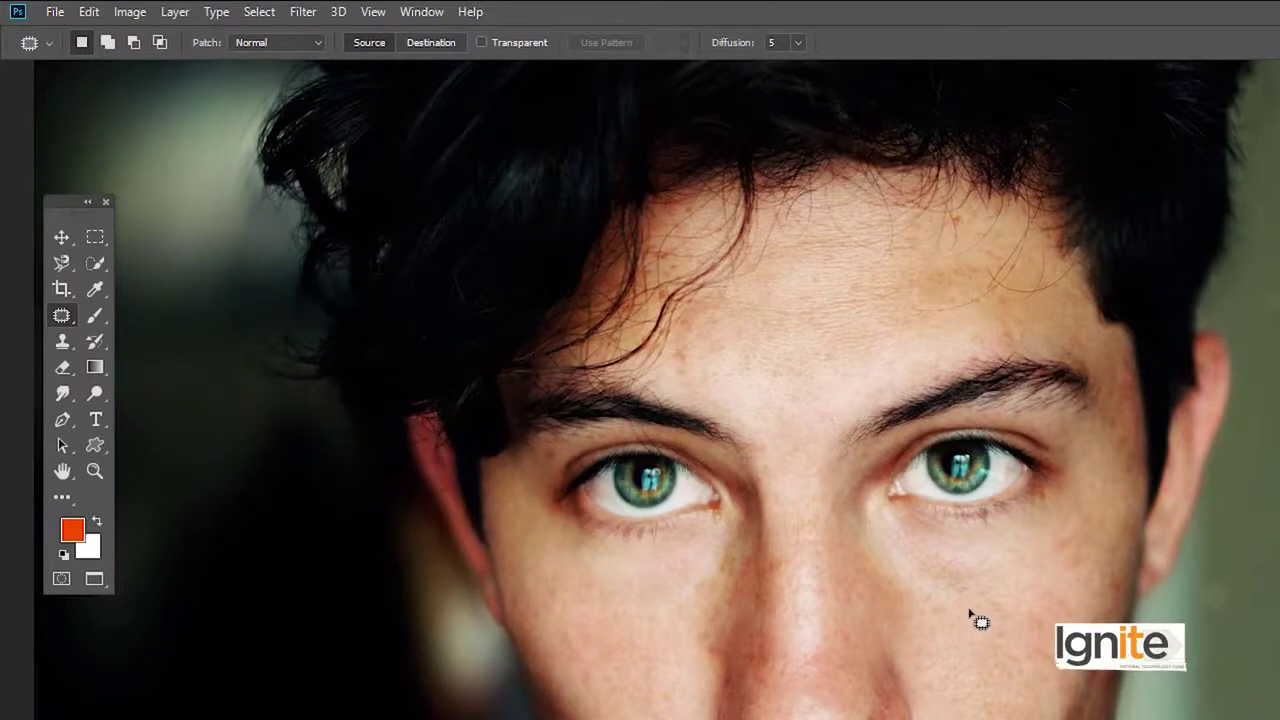
Zoom in on the nose and cheek and patch the blotchy cheek with nearby skin
left_click_drag(958, 648, 952, 601)
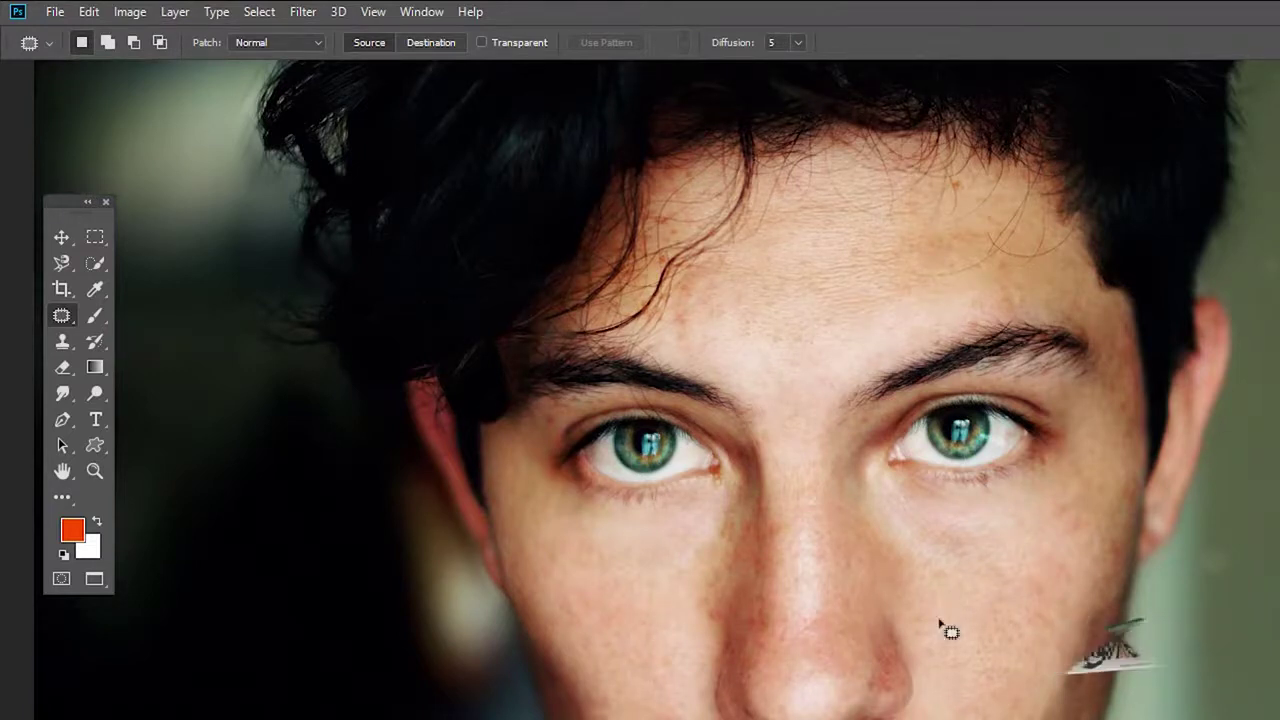
left_click_drag(872, 645, 757, 624)
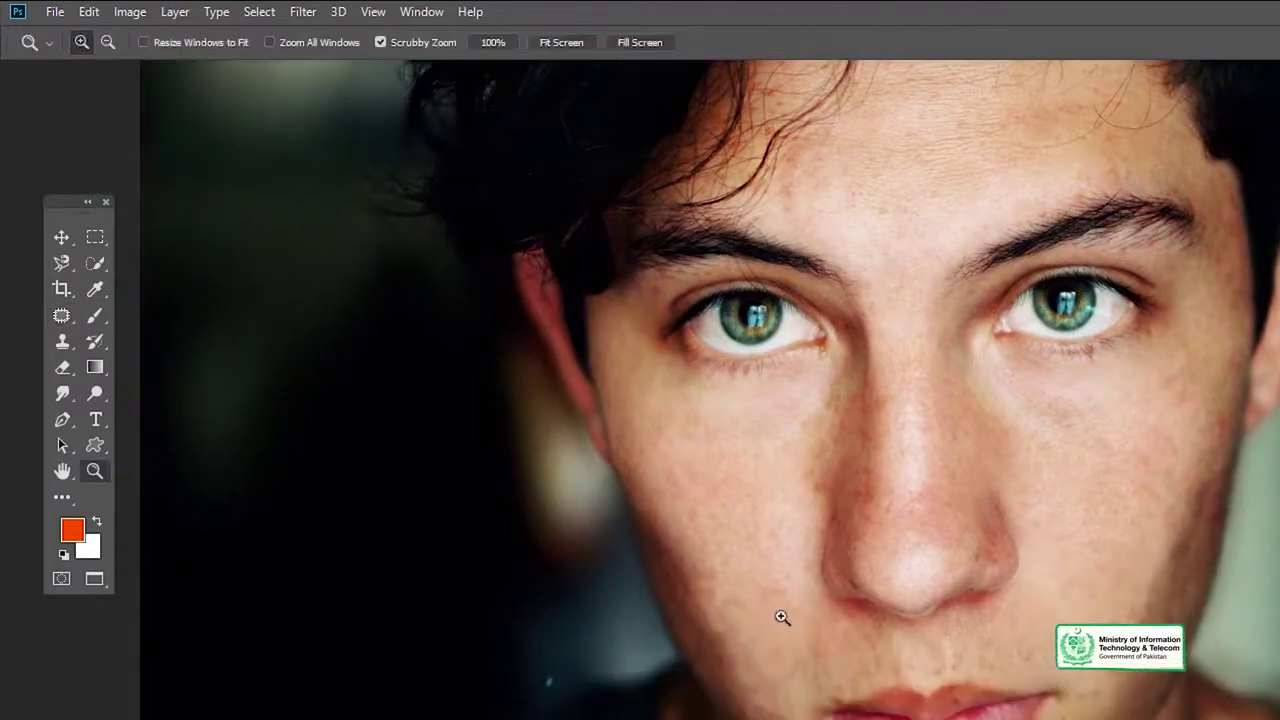
left_click(777, 614, "ctrl")
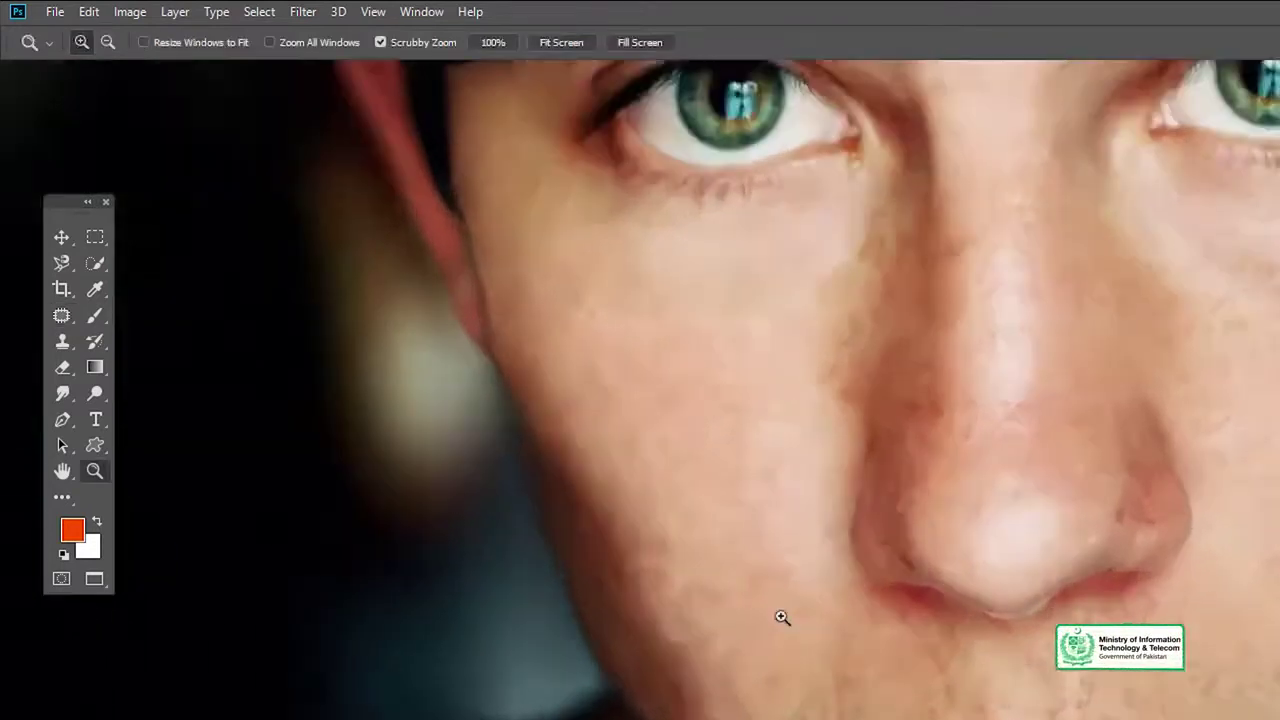
left_click_drag(786, 617, 784, 625)
key("j")
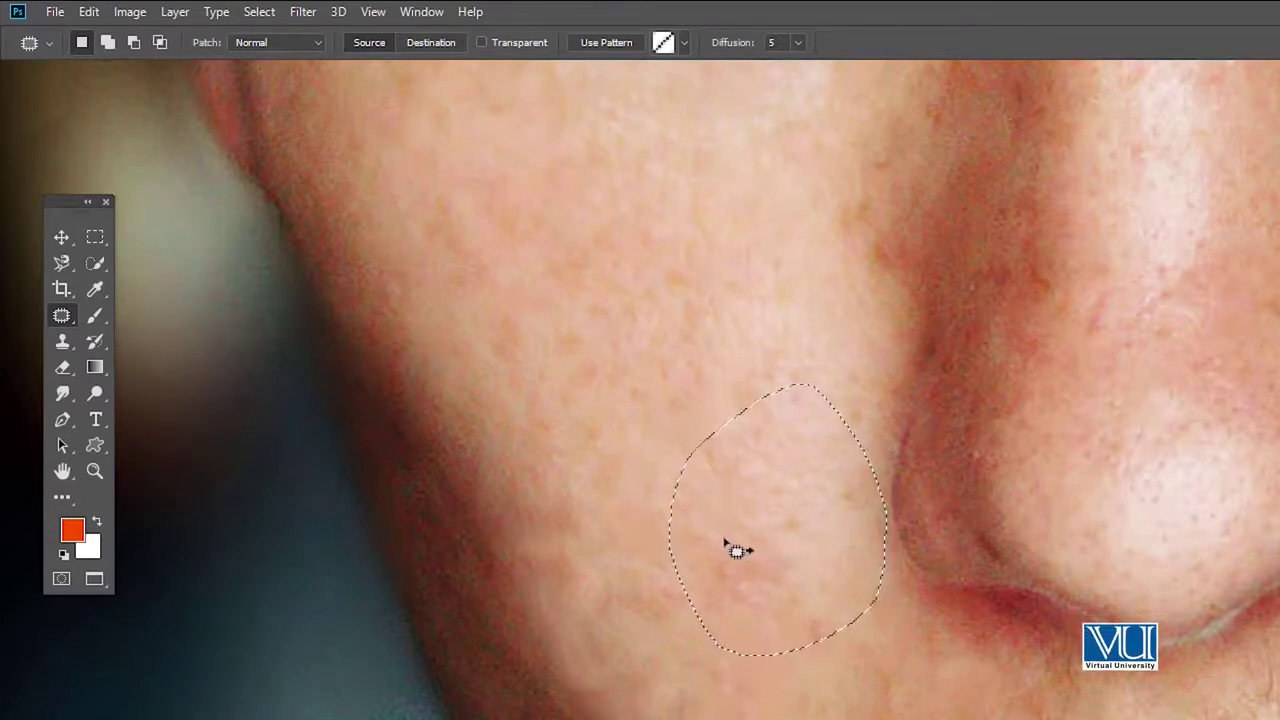
left_click_drag(777, 593, 636, 423)
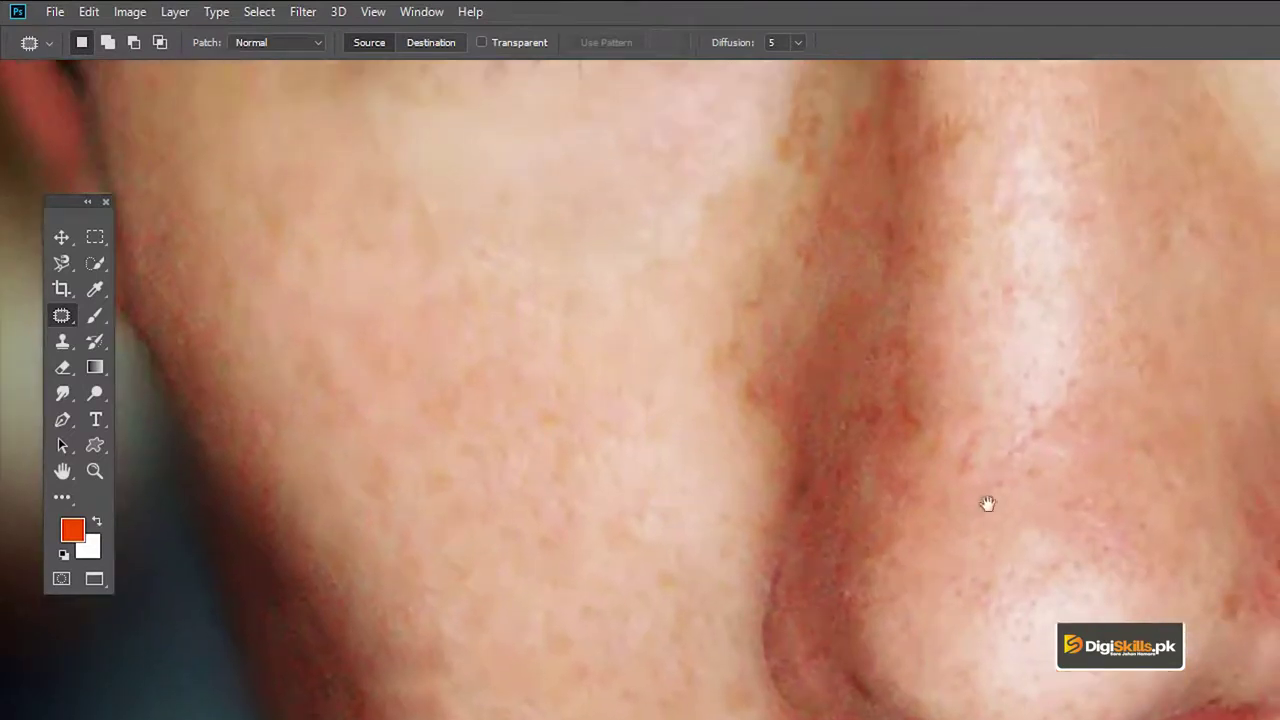
Patch the blemished skin beside the nose with clean skin from below
left_click_drag(986, 506, 881, 604)
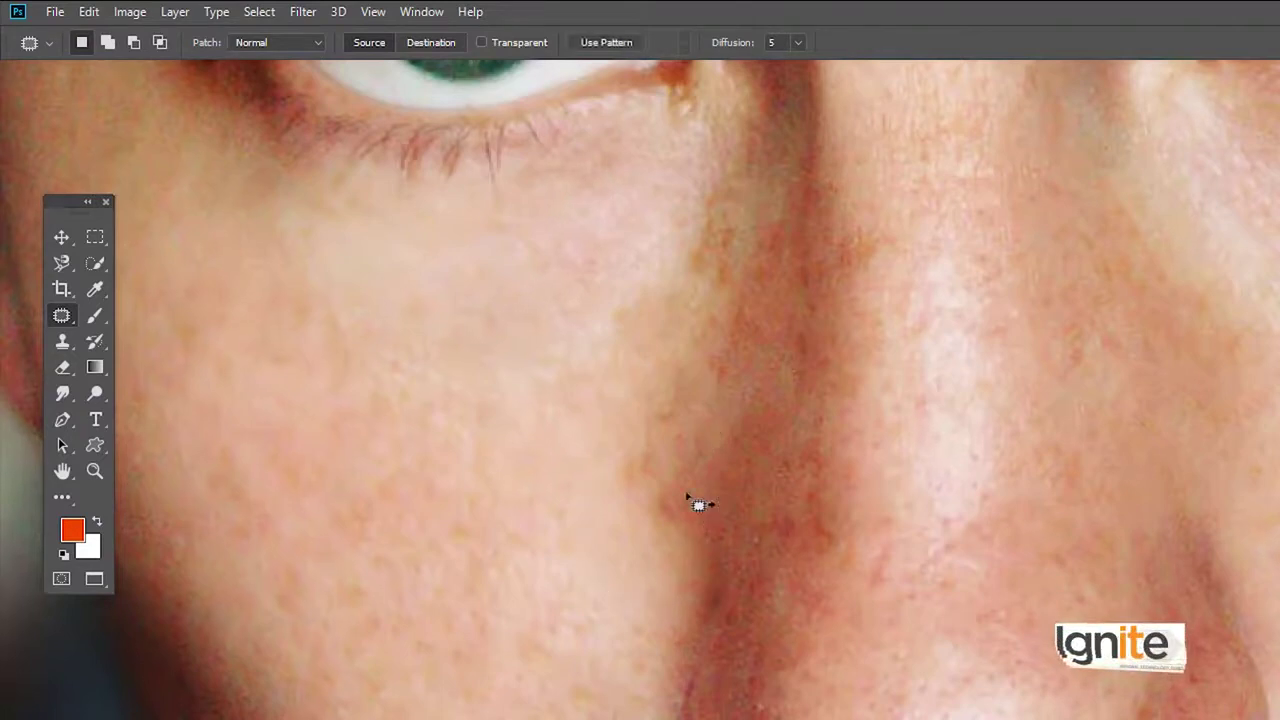
left_click_drag(698, 504, 660, 540)
left_click_drag(615, 386, 635, 632)
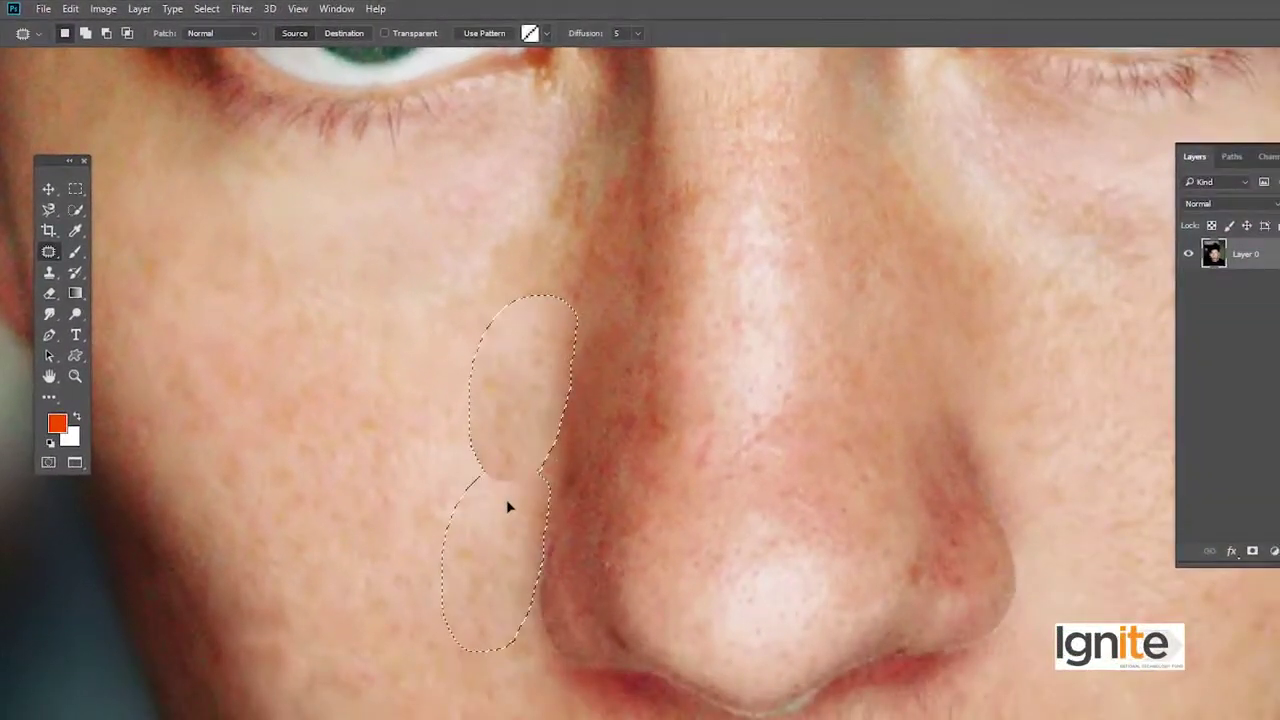
mouse_move(506, 504)
left_mouse_down()
mouse_move(526, 417)
mouse_move(506, 529)
mouse_move(527, 399)
mouse_move(516, 461)
left_mouse_up()
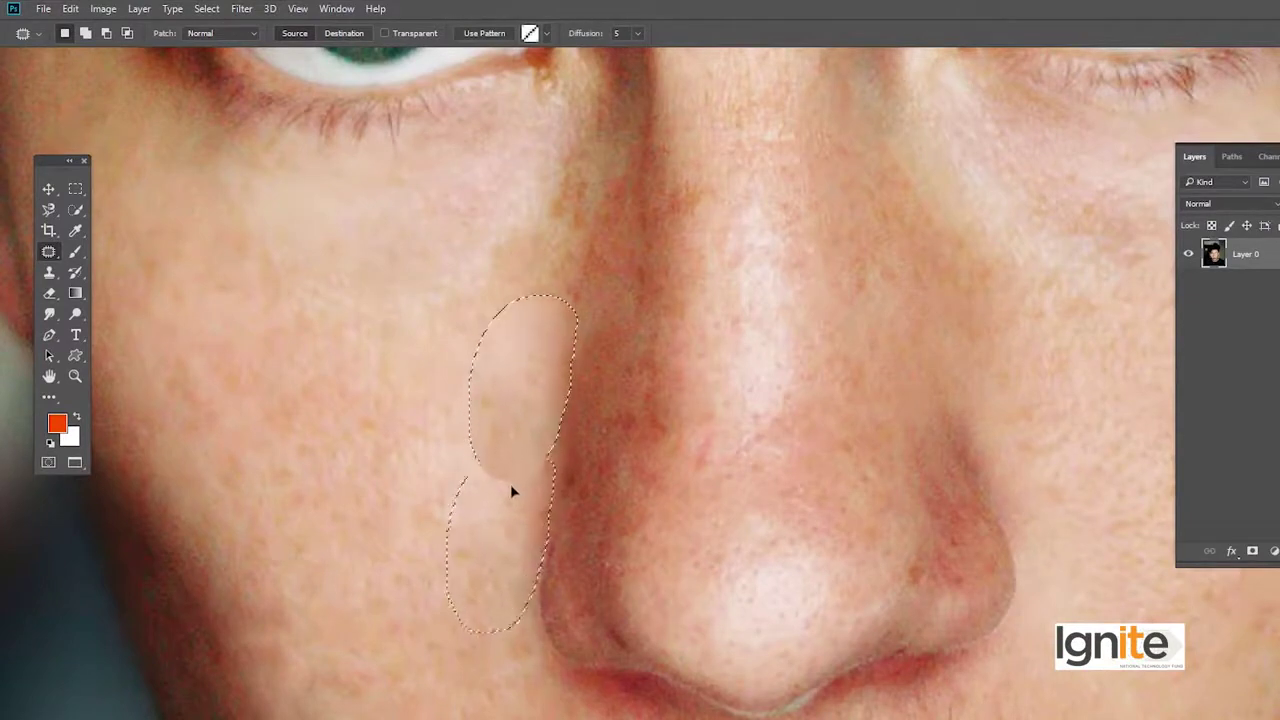
left_click_drag(502, 526, 497, 524)
key("ctrl+d")
Patch a blotchy area on the other side of the nose with smoother skin
left_click_drag(626, 380, 568, 491)
left_click_drag(762, 381, 760, 377)
left_click_drag(706, 426, 716, 488)
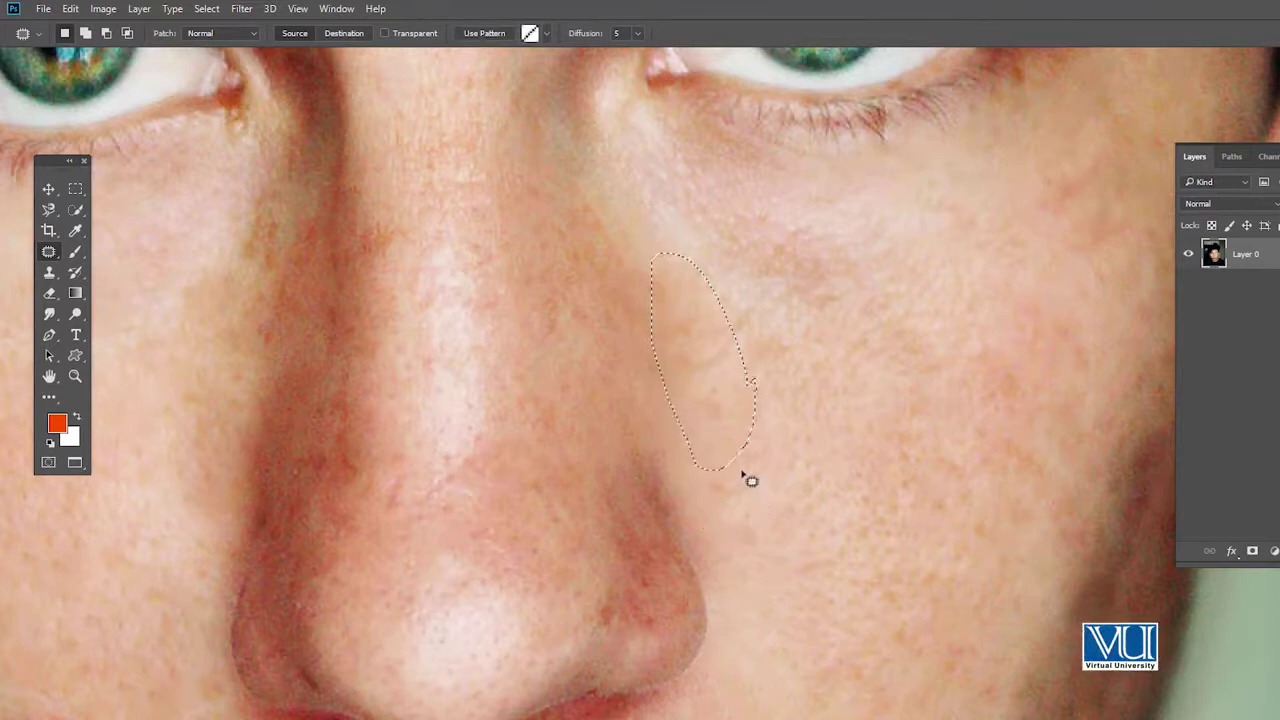
Deselect the previous patch and cancel an accidental crop
key("ctrl+d")
key("c")
left_click_drag(812, 432, 740, 436)
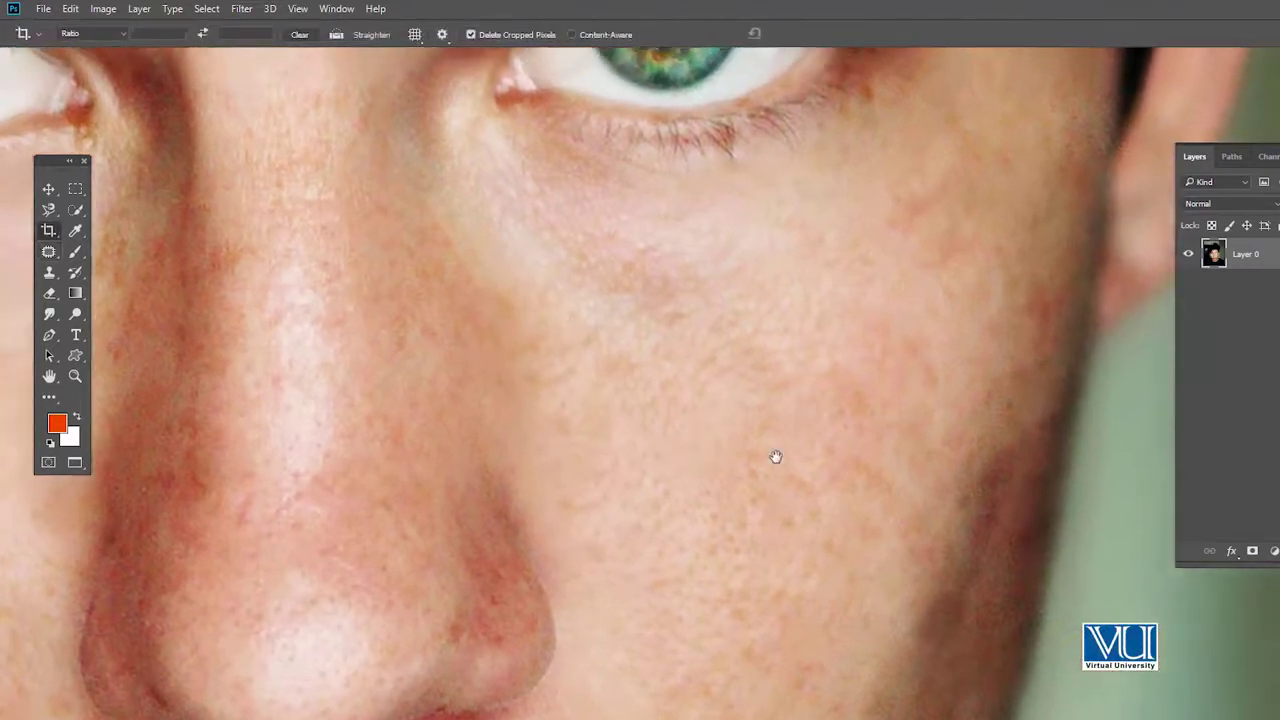
left_click_drag(842, 364, 812, 325)
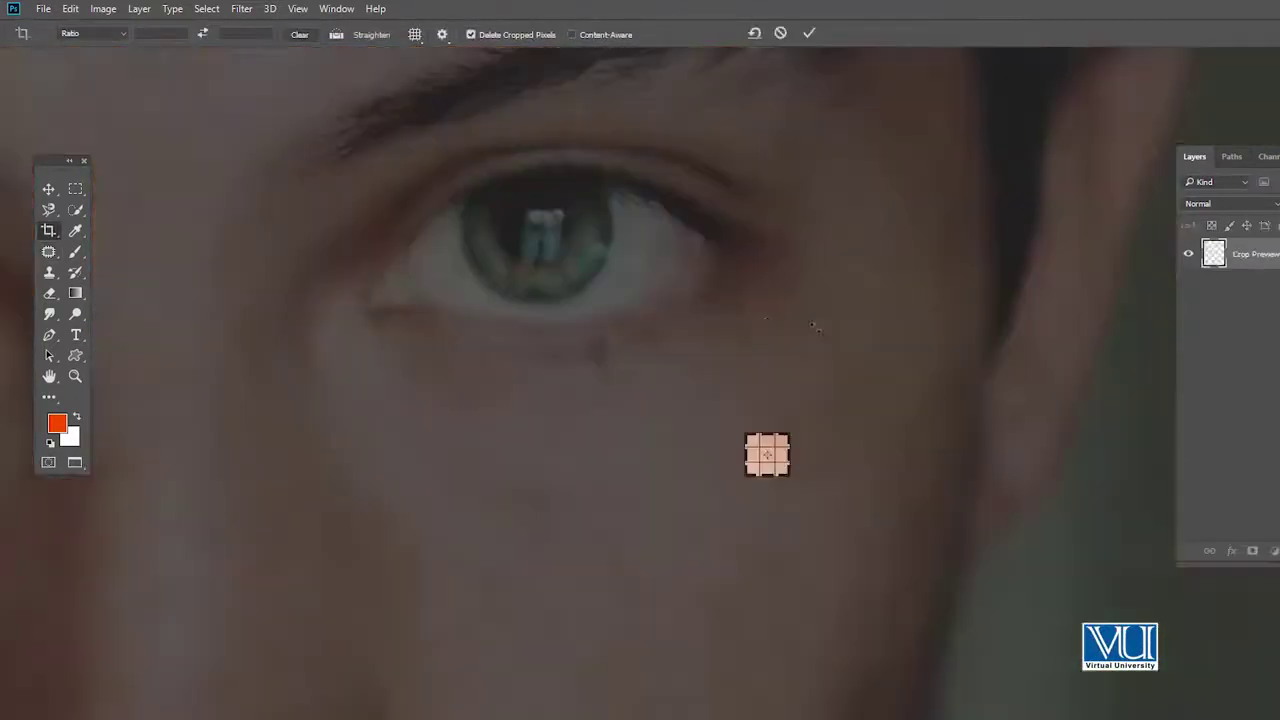
left_click(782, 32)
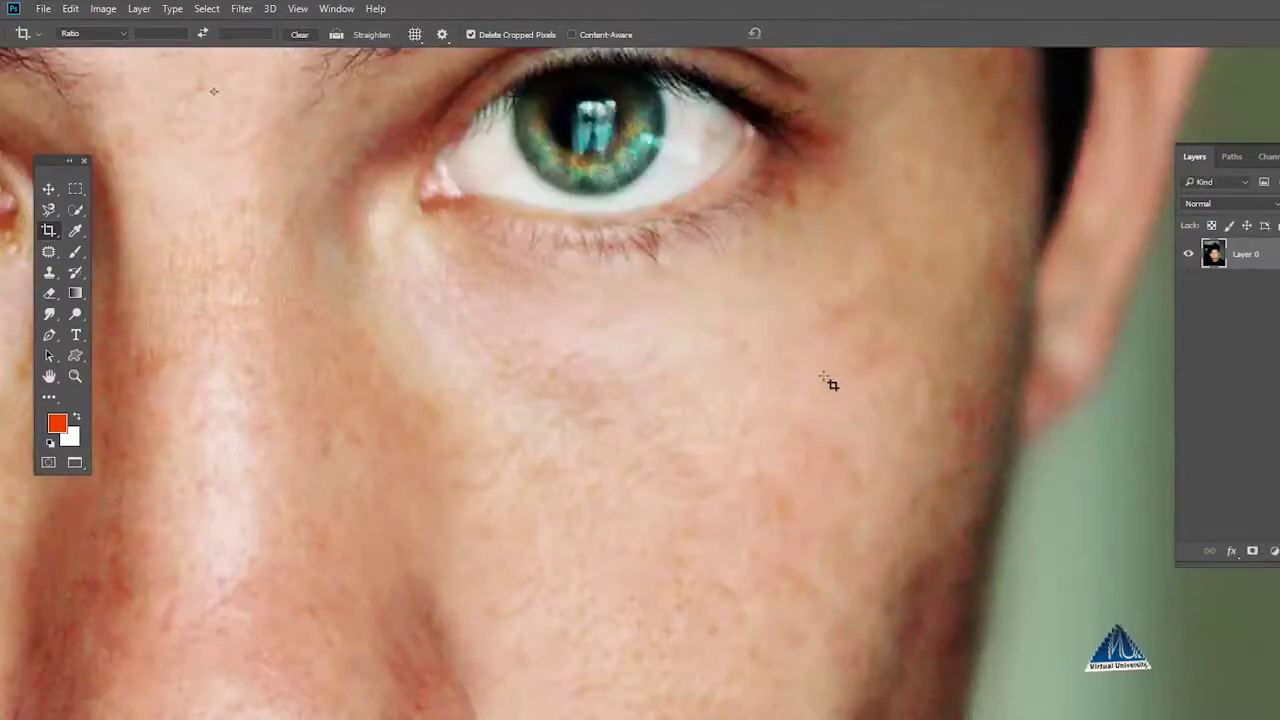
Patch blotchy cheek skin, including the outer cheek near the jaw
key("j")
mouse_move(846, 371)
left_mouse_down()
mouse_move(849, 271)
mouse_move(880, 326)
mouse_move(810, 404)
left_mouse_up()
key("ctrl+d")
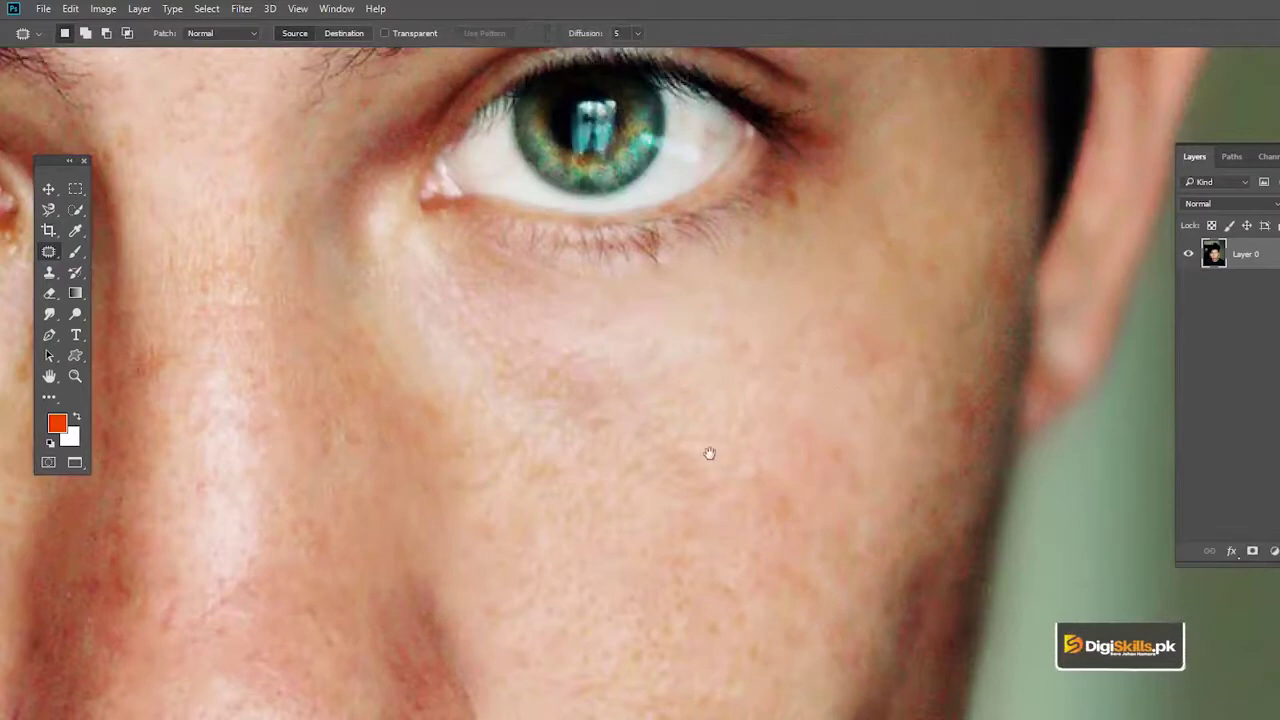
left_click_drag(709, 451, 760, 351)
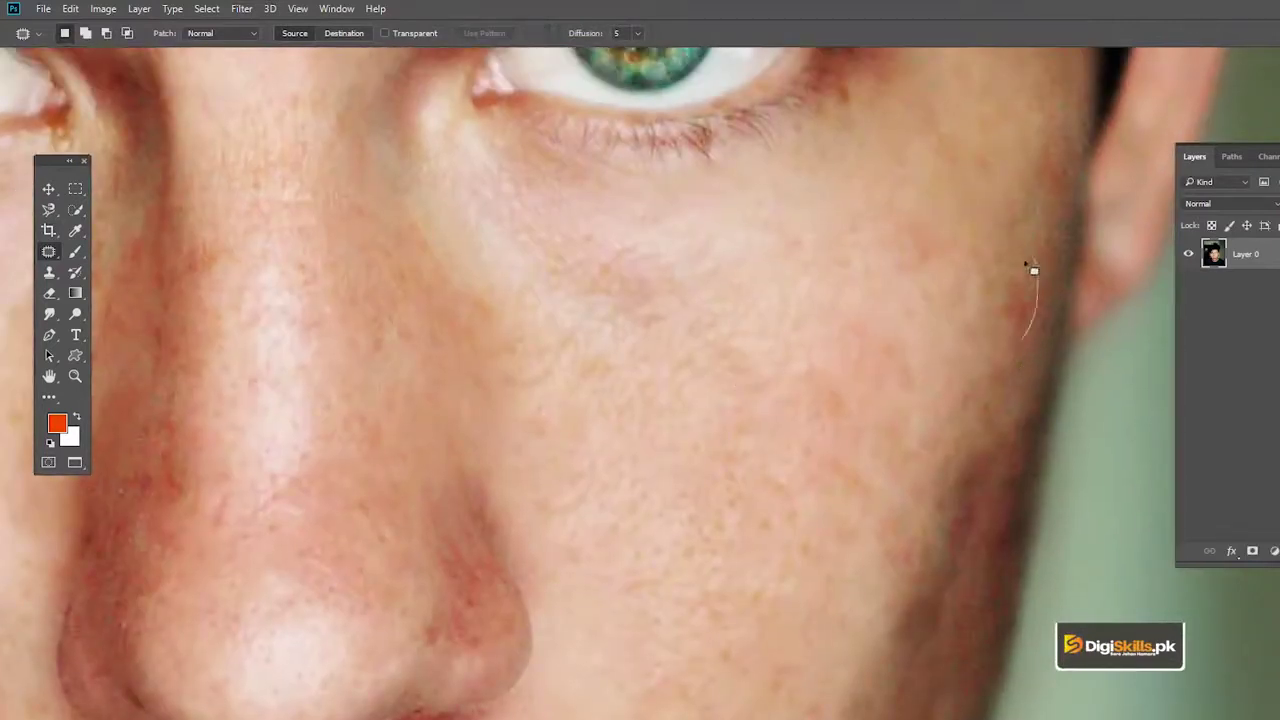
left_click_drag(997, 347, 1034, 297)
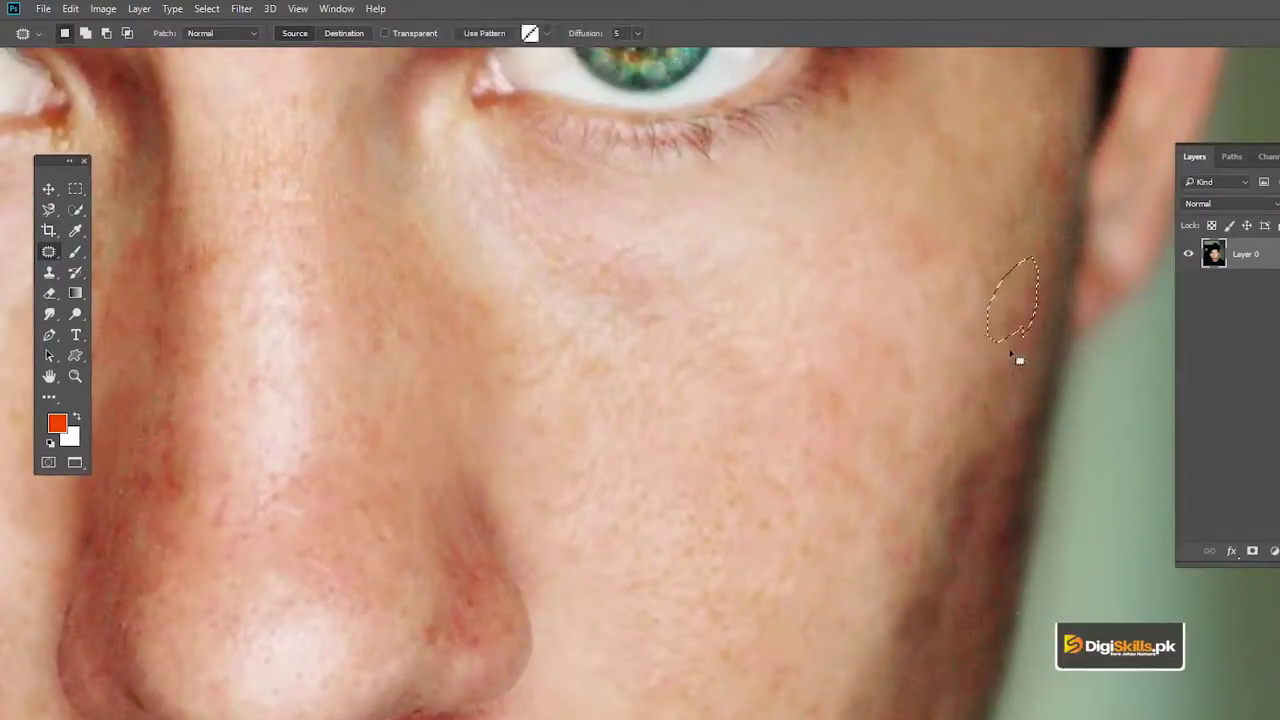
key("ctrl+d")
Patch two blotches on the lower cheek beside the lips
left_click_drag(958, 475, 930, 315)
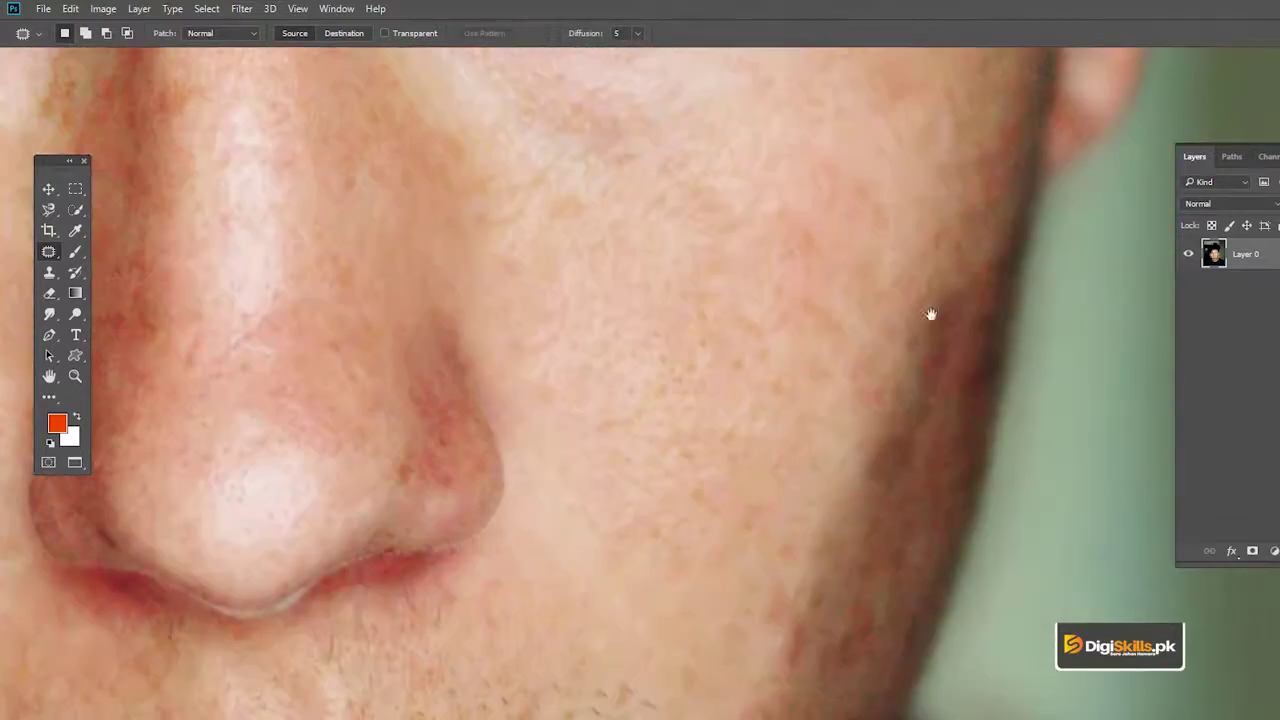
left_click_drag(905, 494, 874, 371)
mouse_move(796, 498)
left_mouse_down()
mouse_move(826, 414)
mouse_move(790, 490)
left_mouse_up()
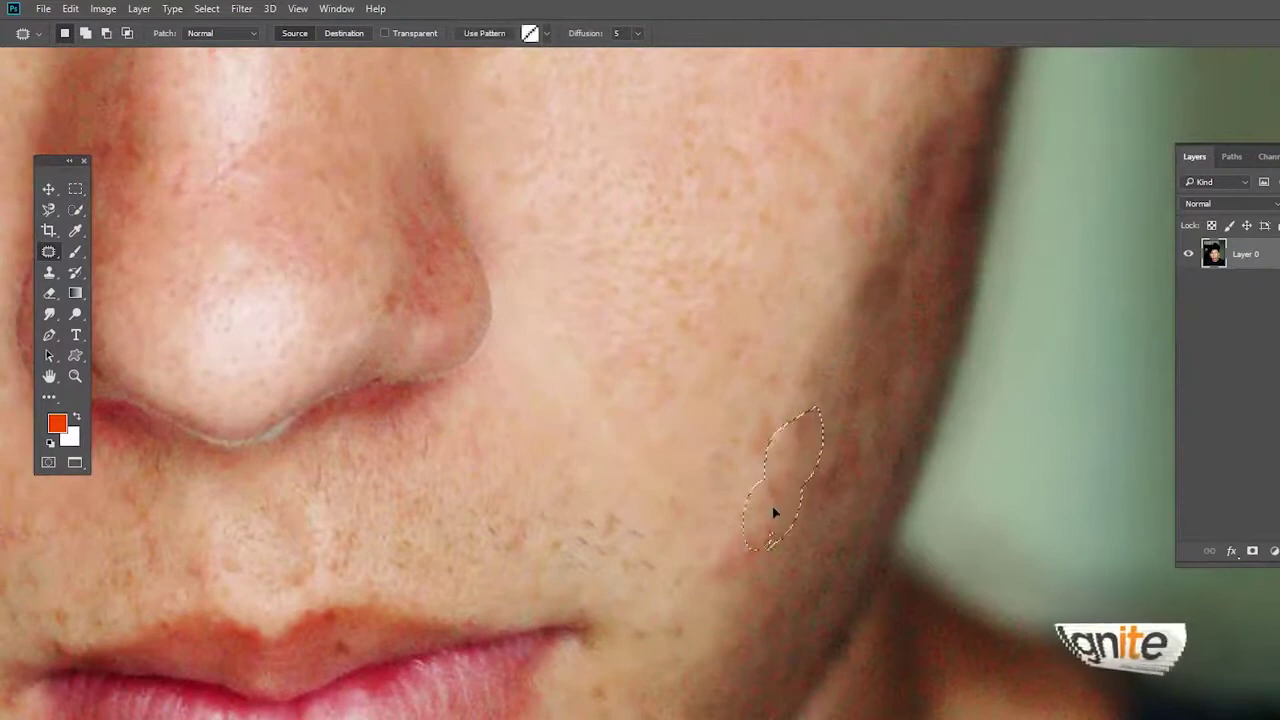
key("ctrl+d")
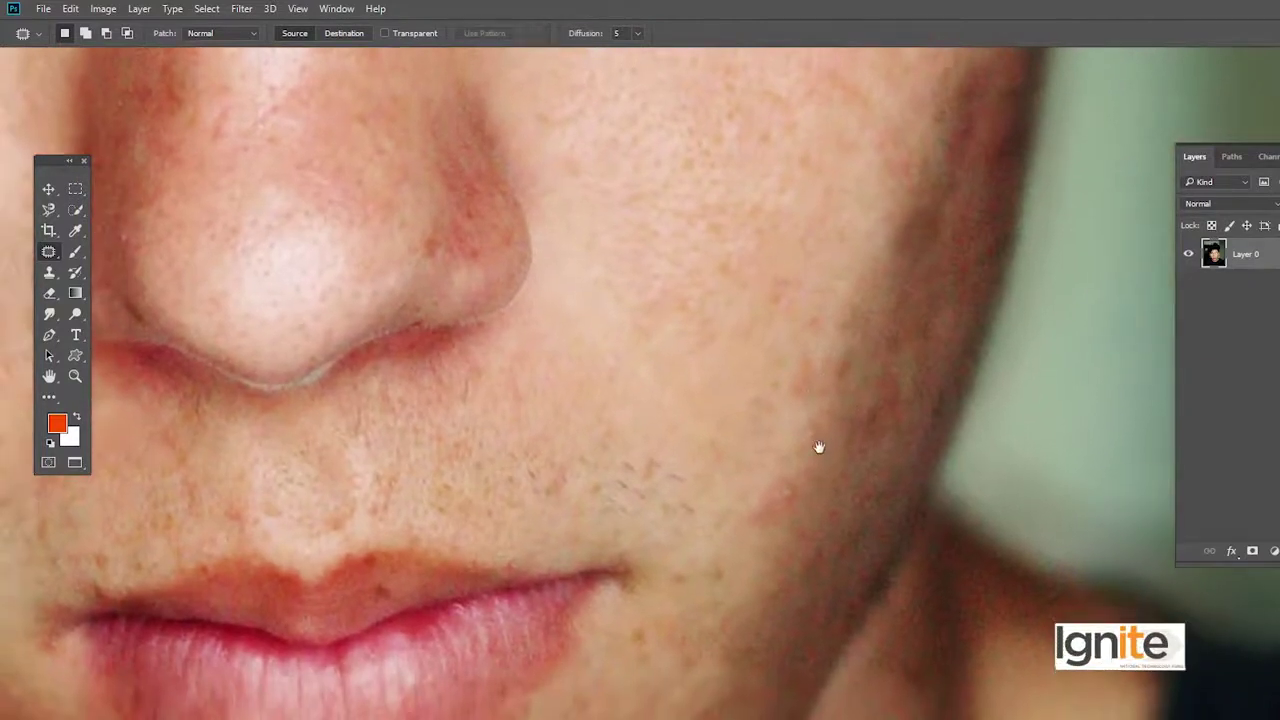
mouse_move(772, 545)
left_mouse_down()
mouse_move(795, 525)
mouse_move(754, 543)
left_mouse_up()
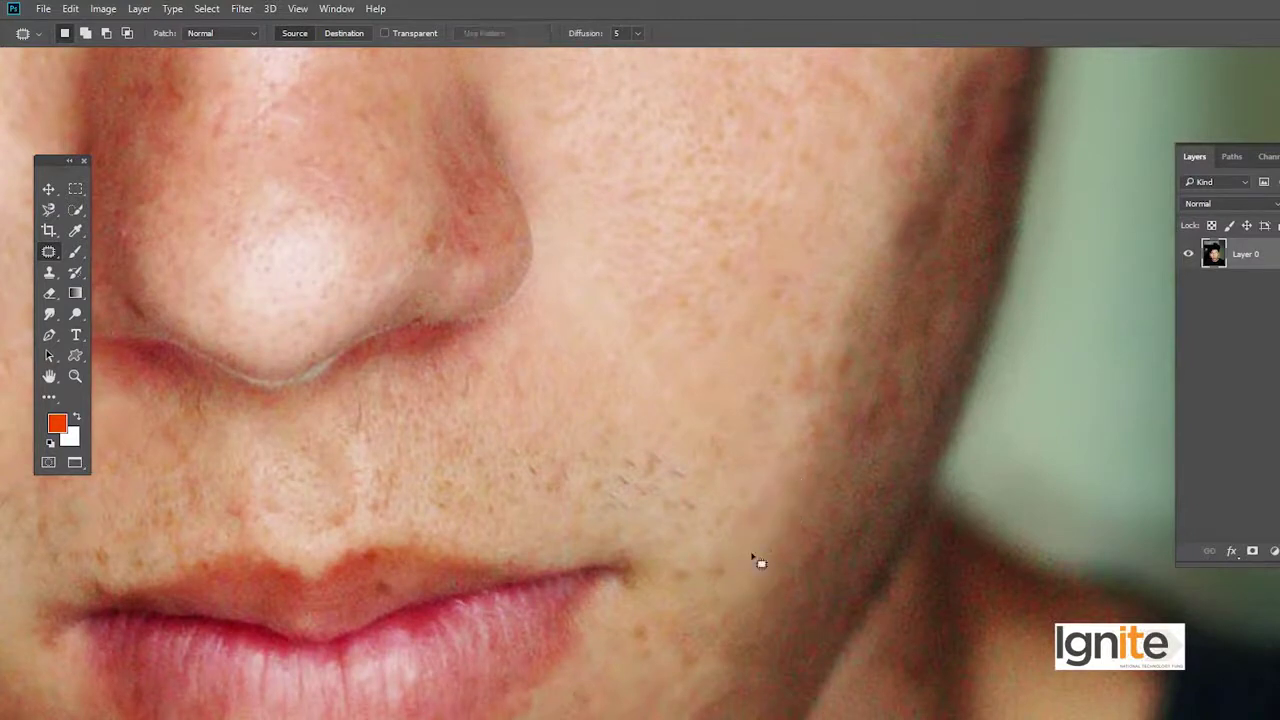
scroll(760, 560, "down", 3)
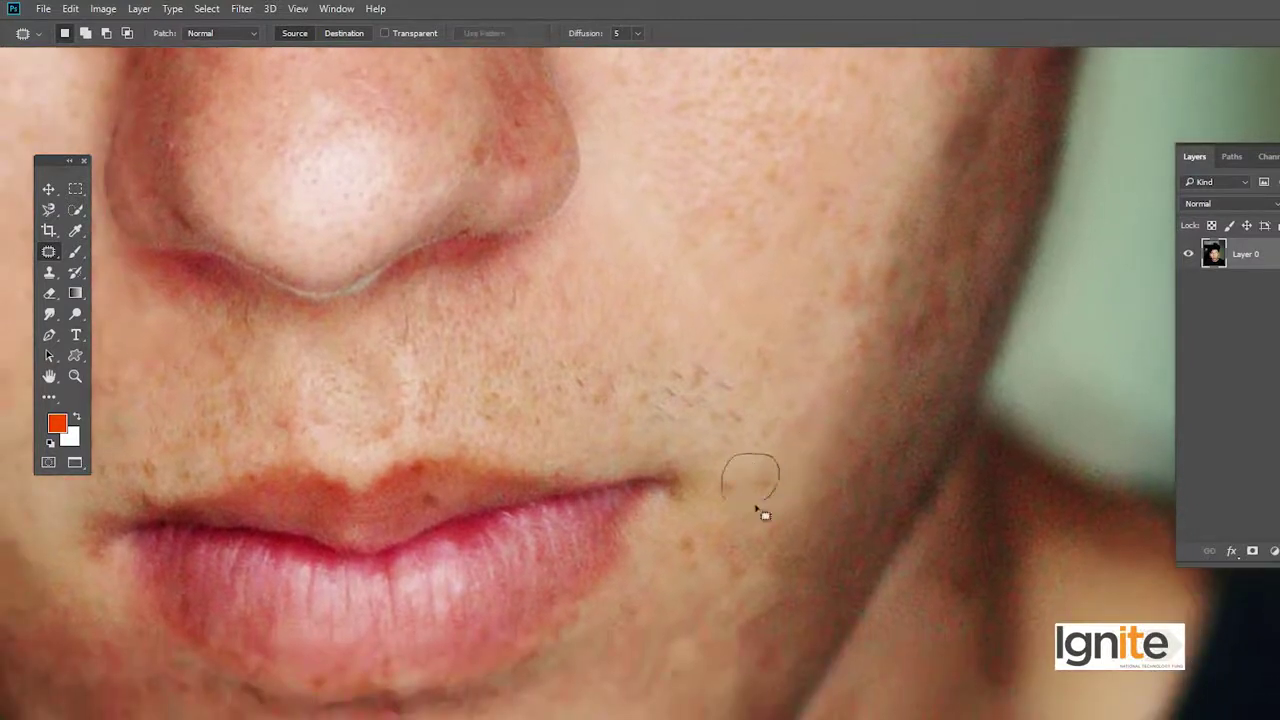
key("ctrl+d")
Patch the blemish beside the corner of the mouth
mouse_move(740, 534)
left_mouse_down()
mouse_move(824, 471)
mouse_move(751, 532)
left_mouse_up()
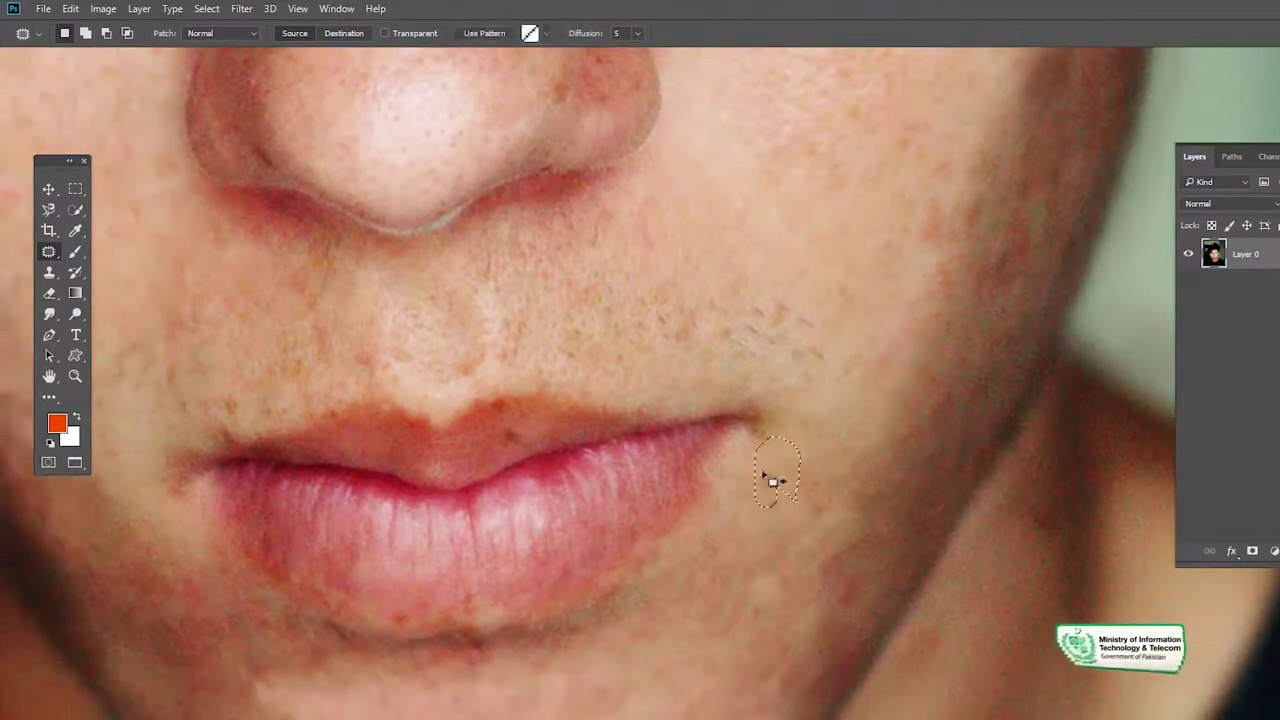
key("ctrl+d")
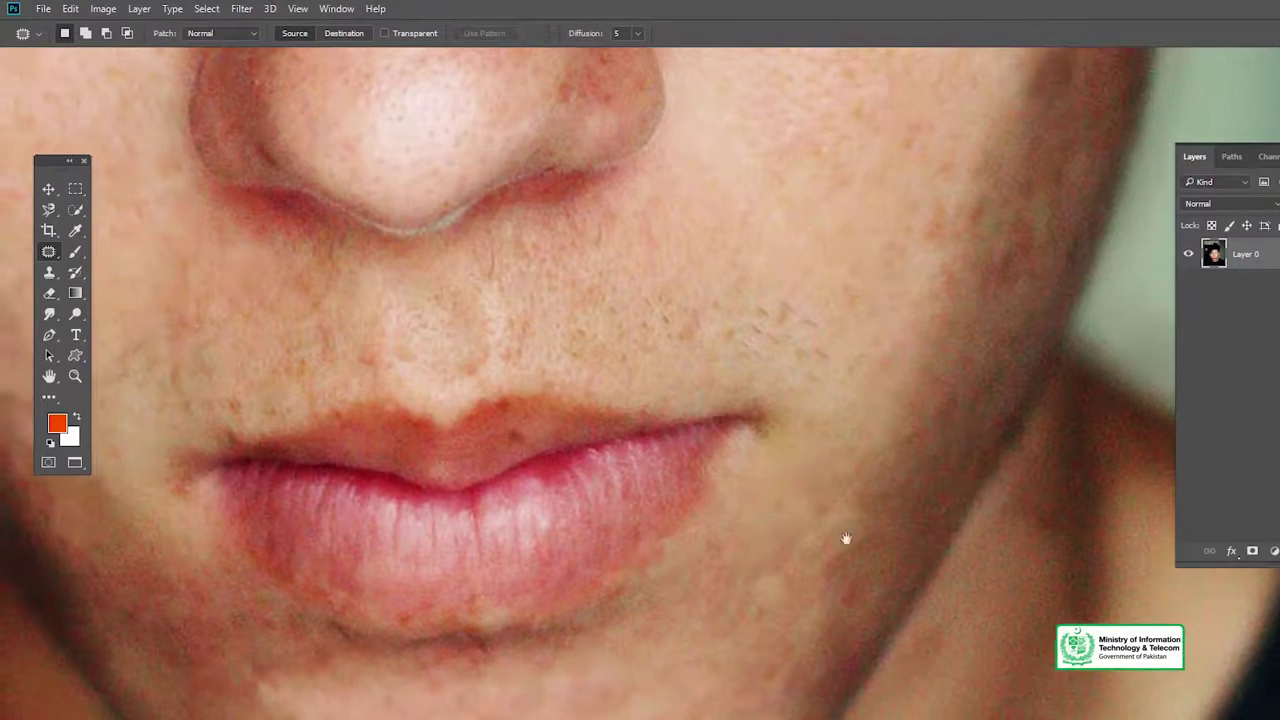
left_click_drag(776, 452, 871, 478)
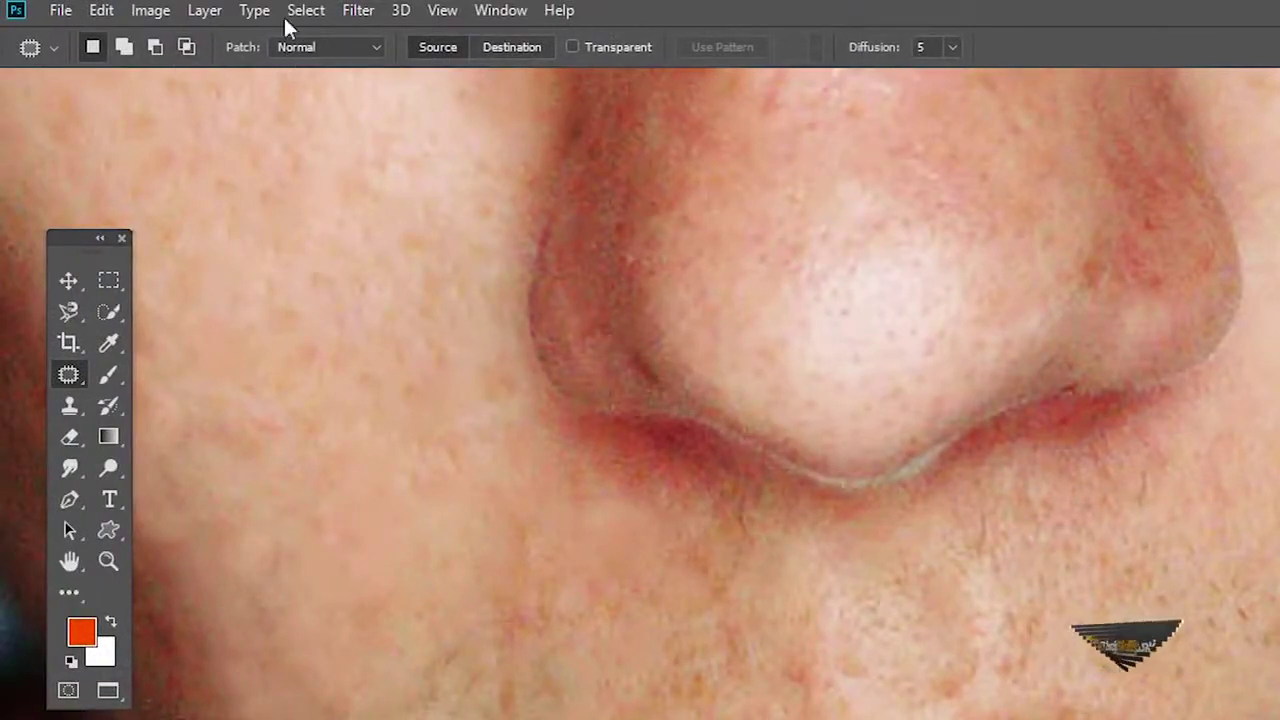
Keep patch Diffusion at 5 and patch a blemish on the cheek beside the eye
left_click(952, 47)
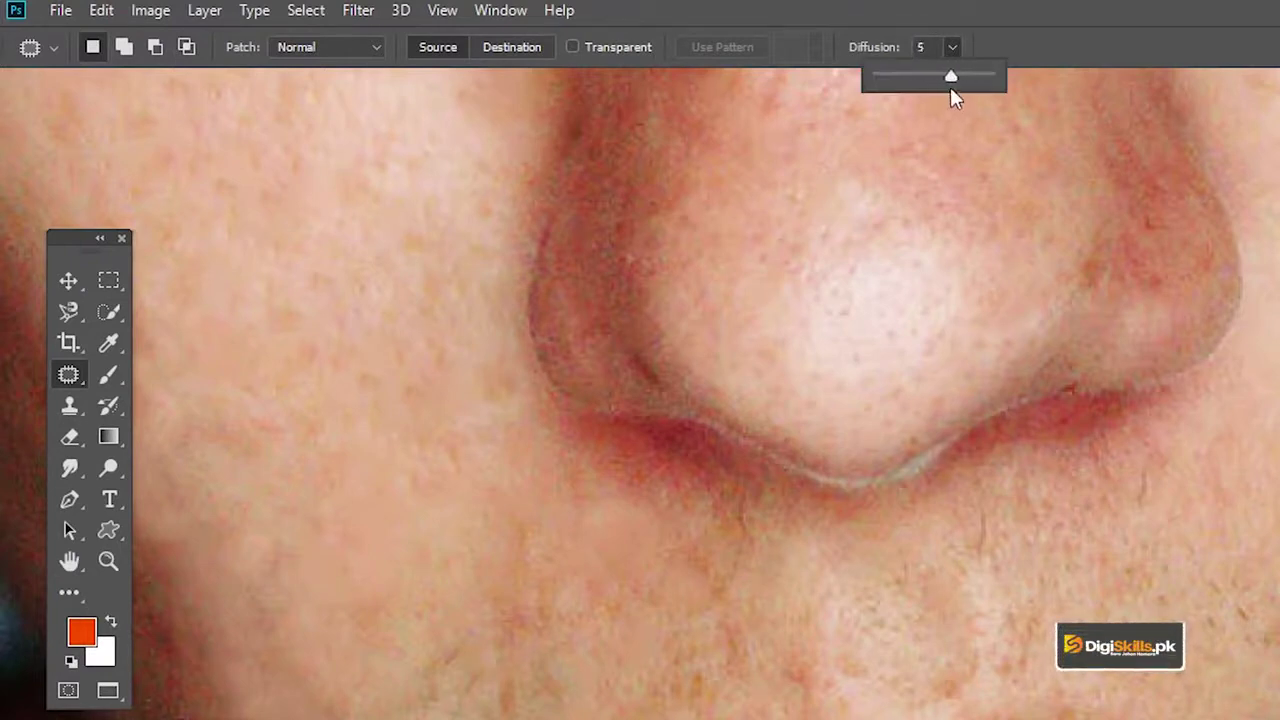
left_click(955, 50)
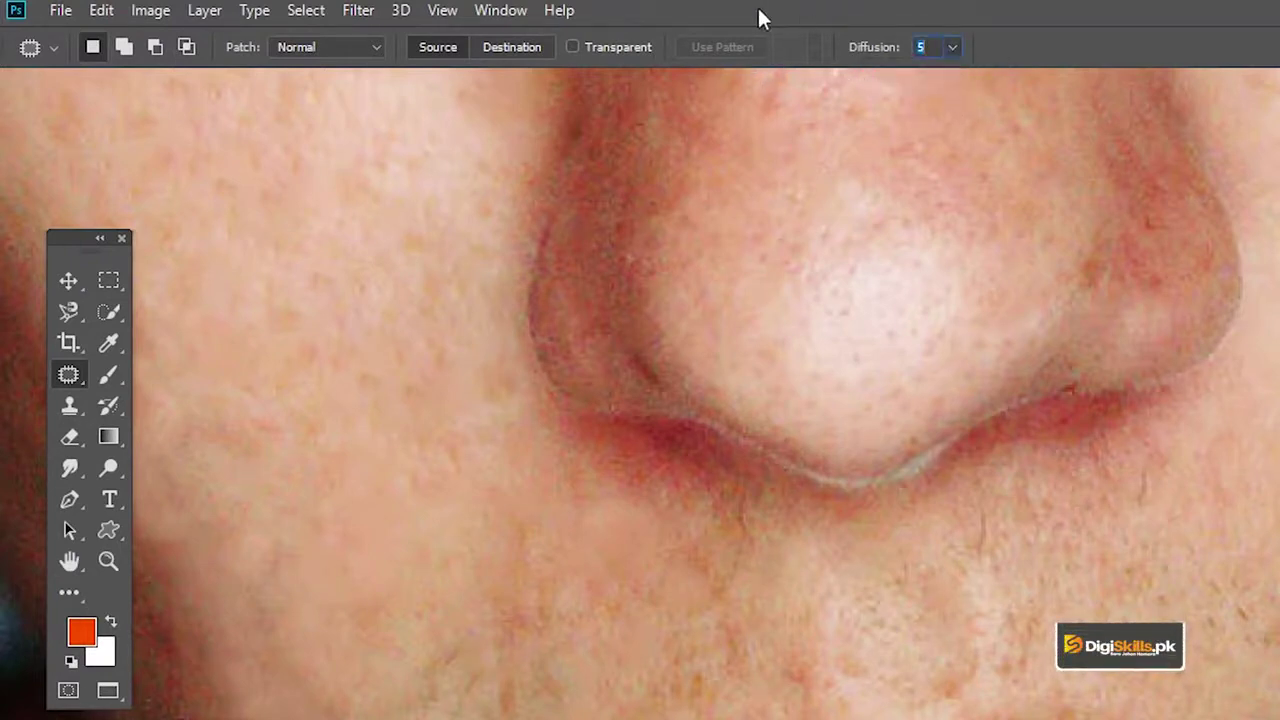
left_click_drag(775, 331, 775, 293)
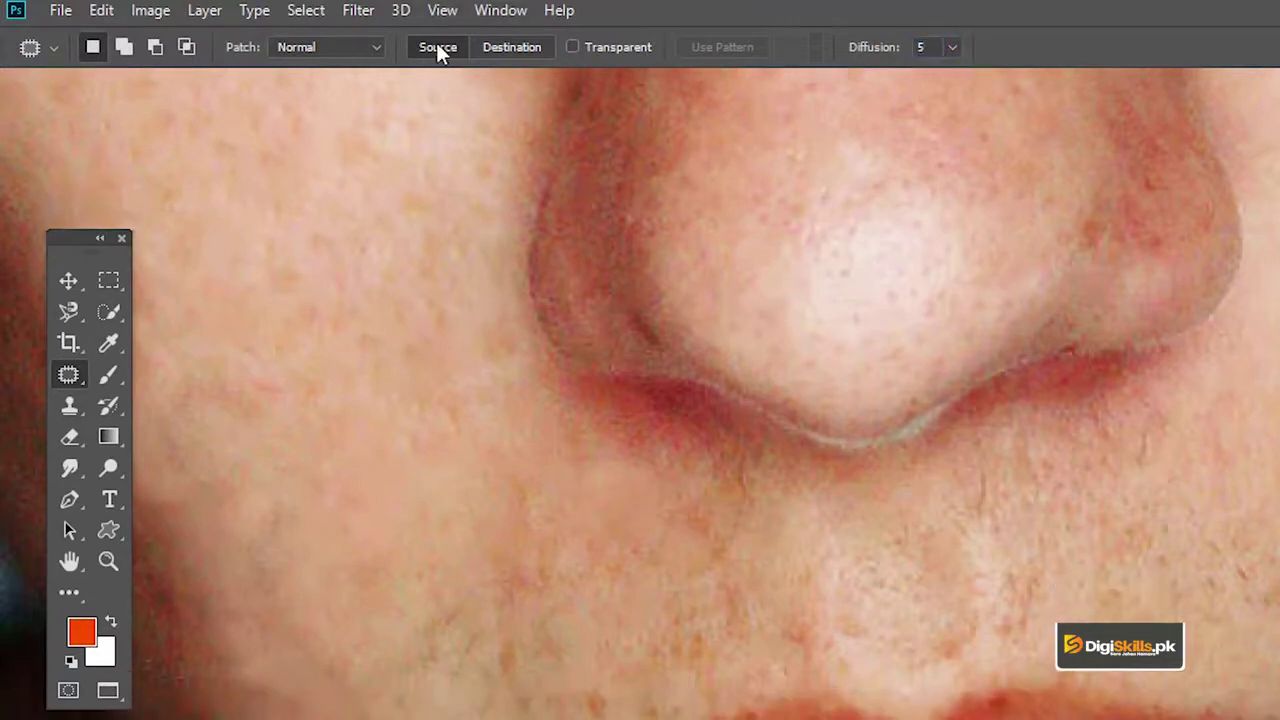
mouse_move(945, 480)
left_mouse_down()
mouse_move(866, 560)
mouse_move(986, 654)
mouse_move(960, 591)
mouse_move(955, 645)
mouse_move(737, 300)
mouse_move(877, 423)
mouse_move(863, 543)
mouse_move(671, 402)
left_mouse_up()
left_click_drag(631, 349, 611, 597)
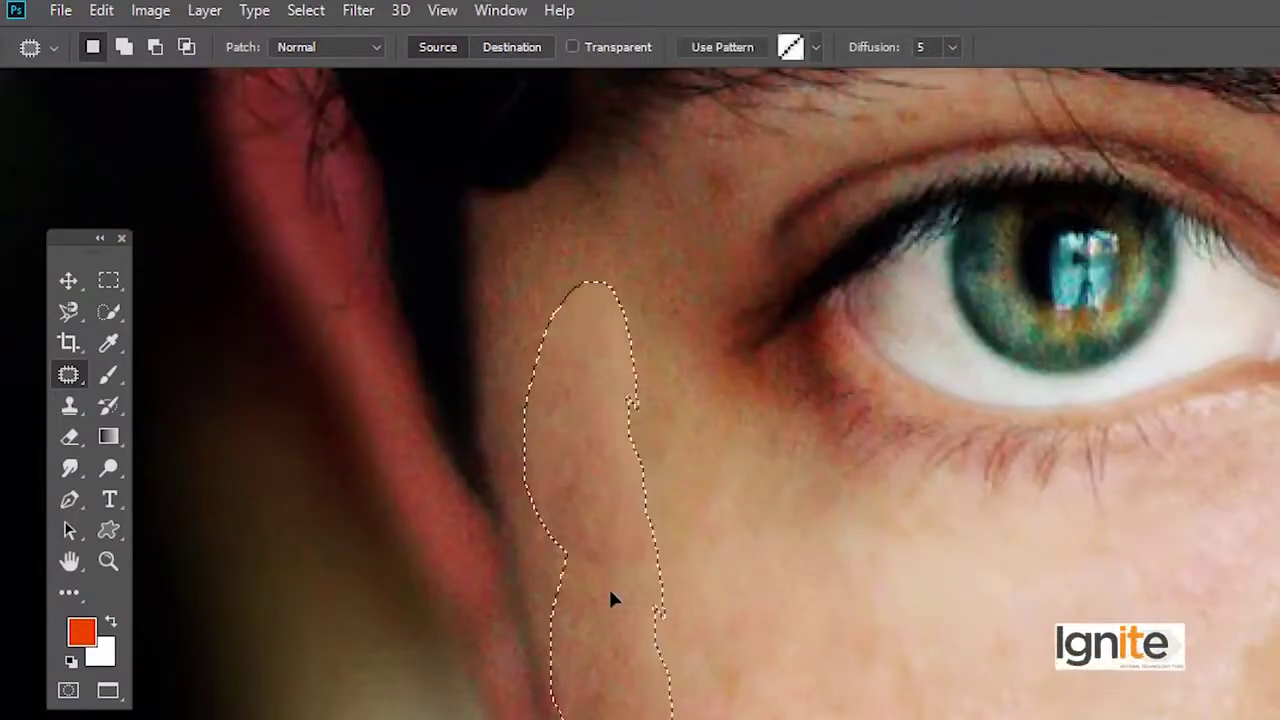
key("ctrl+d")
Patch the uneven cheek below the eye's outer corner and another rough cheek area
mouse_move(773, 585)
left_mouse_down()
mouse_move(749, 517)
mouse_move(757, 481)
left_mouse_up()
left_click_drag(900, 468, 820, 528)
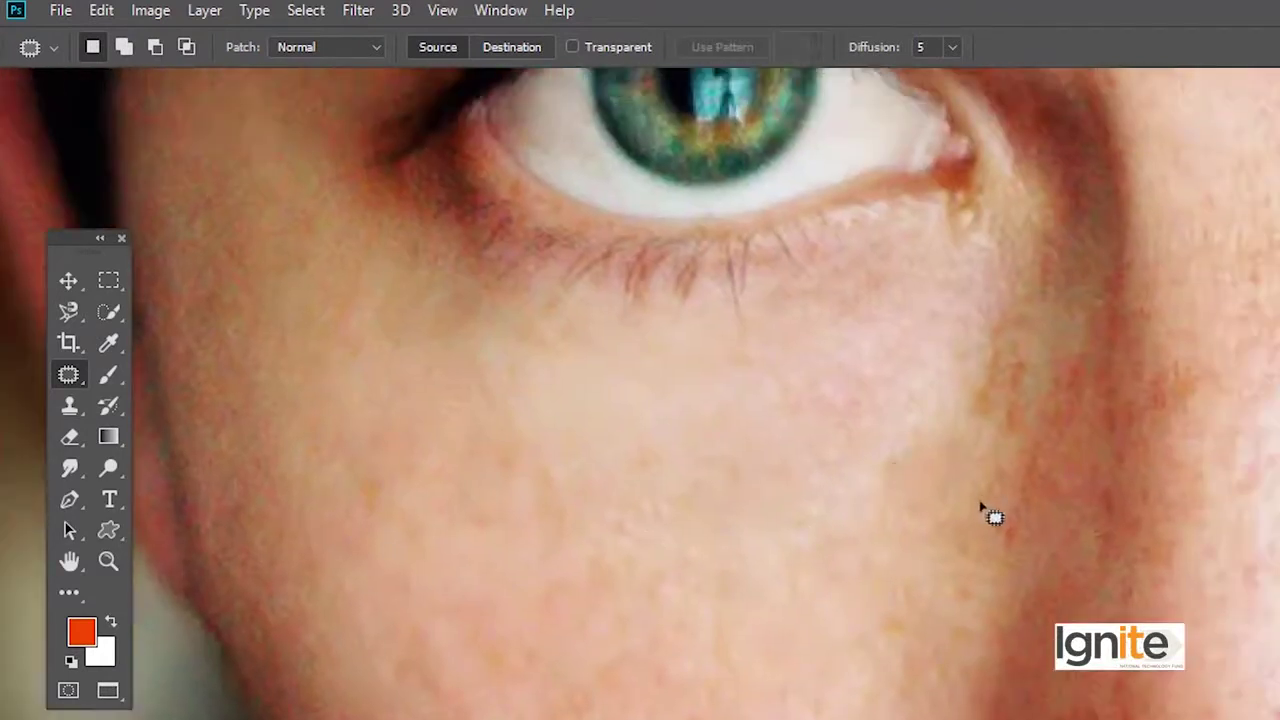
left_click_drag(993, 479, 1005, 478)
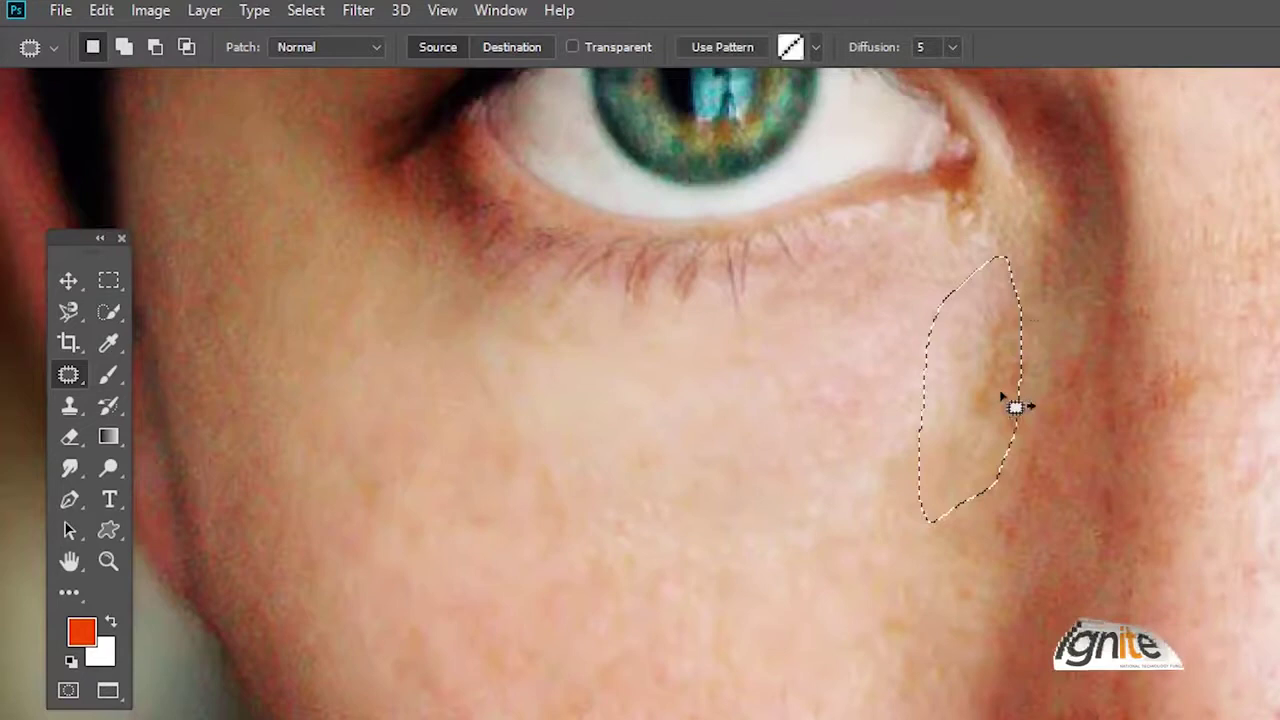
left_click_drag(1014, 406, 946, 548)
key("ctrl+d")
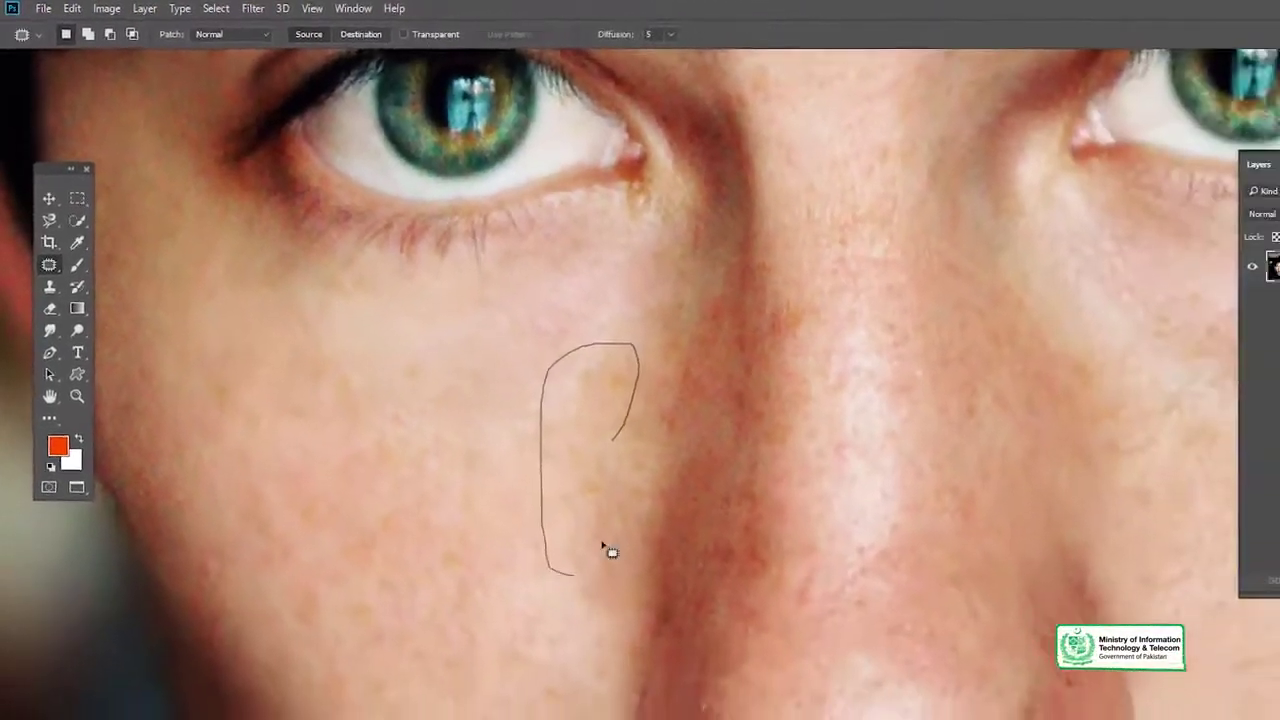
mouse_move(650, 400)
left_mouse_down()
mouse_move(556, 404)
mouse_move(543, 586)
left_mouse_up()
key("ctrl+d")
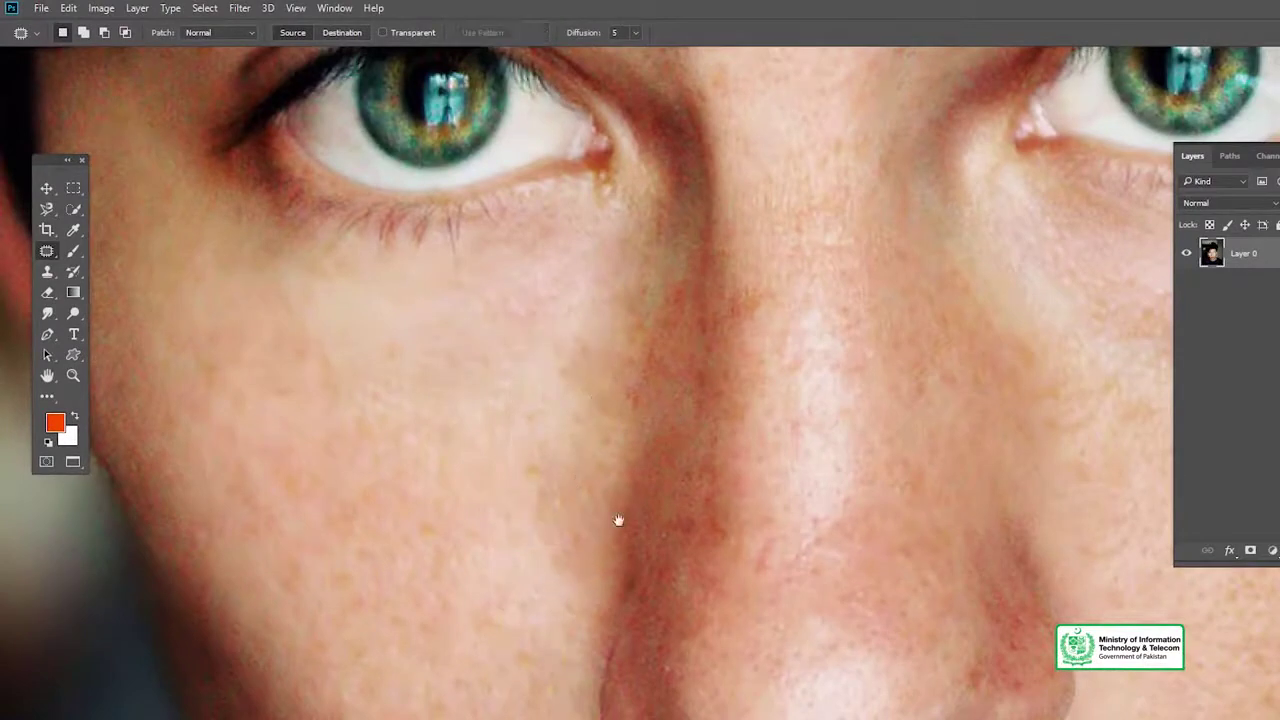
Patch two more cheek areas below the eyes and begin outlining a forehead area
left_click_drag(617, 520, 590, 397)
left_click_drag(533, 480, 511, 503)
key("ctrl+d")
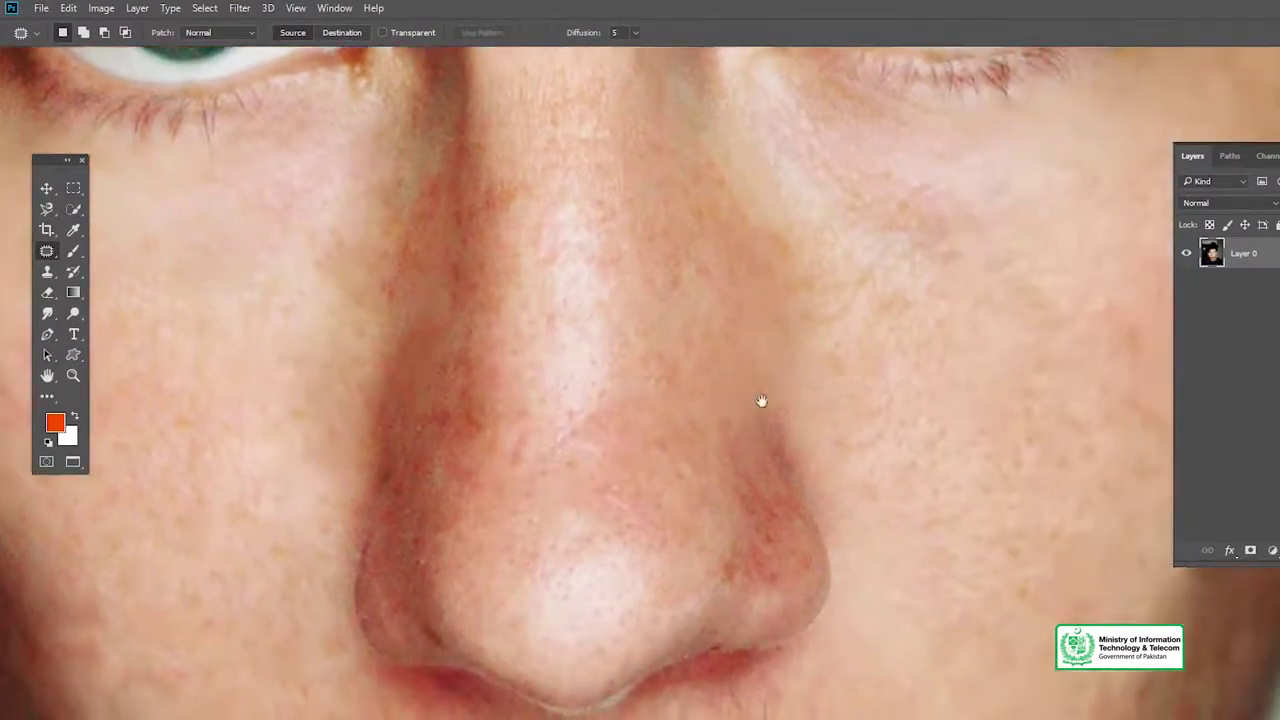
left_click_drag(761, 401, 733, 451)
left_click_drag(800, 390, 815, 405)
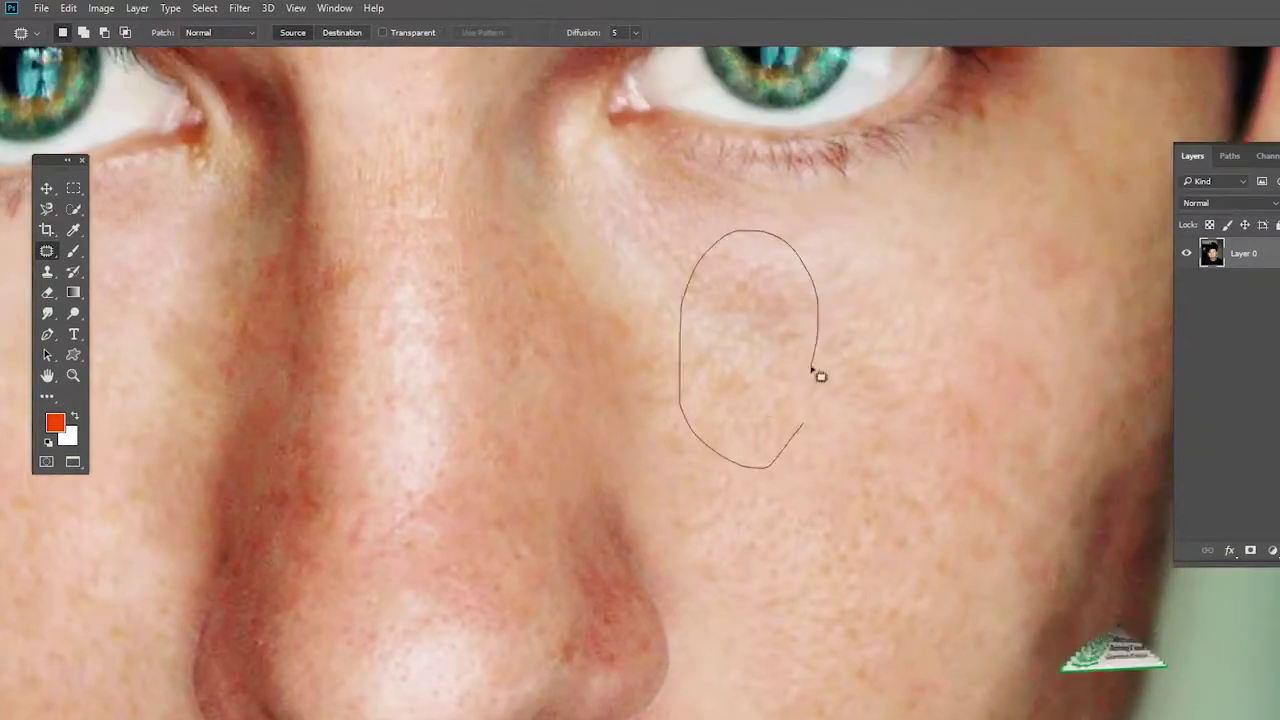
key("ctrl+d")
scroll(717, 323, "up", 4)
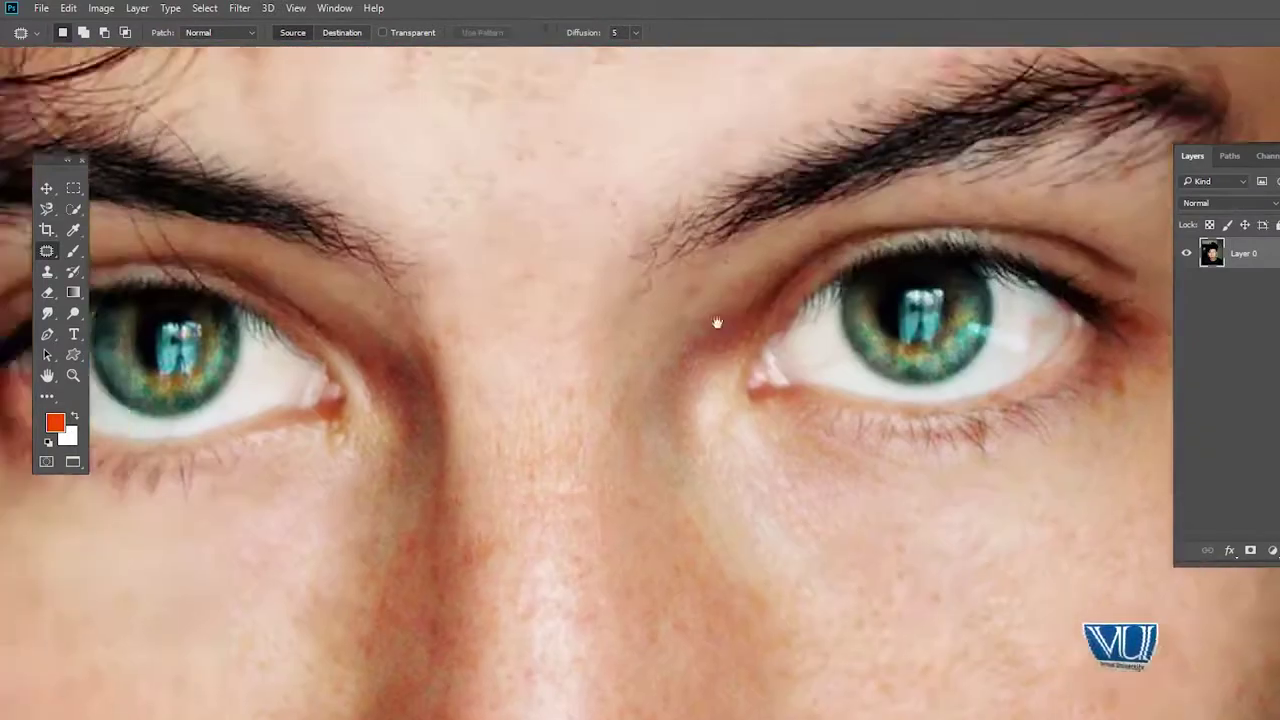
scroll(757, 446, "up", 6)
left_click_drag(793, 378, 783, 258)
Patch two freckled forehead areas with clean skin
left_click_drag(813, 391, 805, 388)
left_click_drag(759, 320, 703, 380)
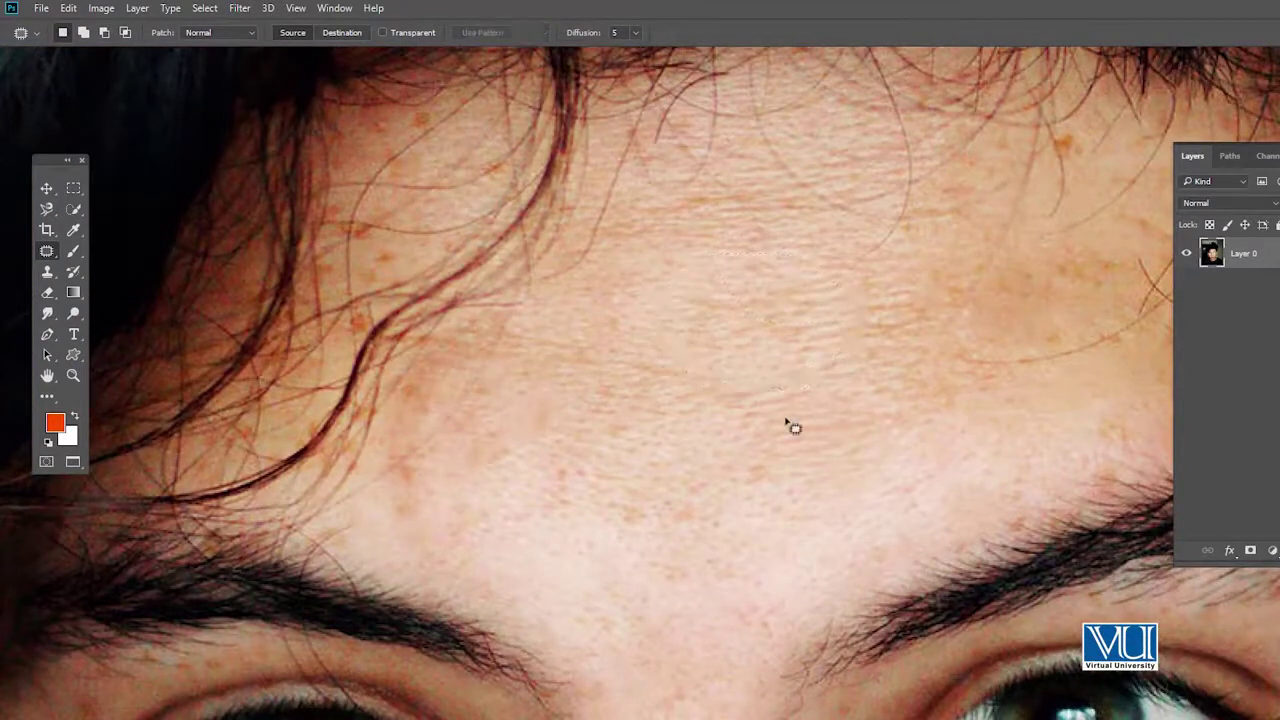
left_click_drag(700, 545, 778, 425)
mouse_move(706, 449)
left_mouse_down()
mouse_move(835, 397)
mouse_move(729, 363)
mouse_move(677, 386)
mouse_move(680, 414)
left_mouse_up()
key("ctrl+d")
Patch more freckled forehead skin using clean skin to the right
scroll(740, 425, "down", 1)
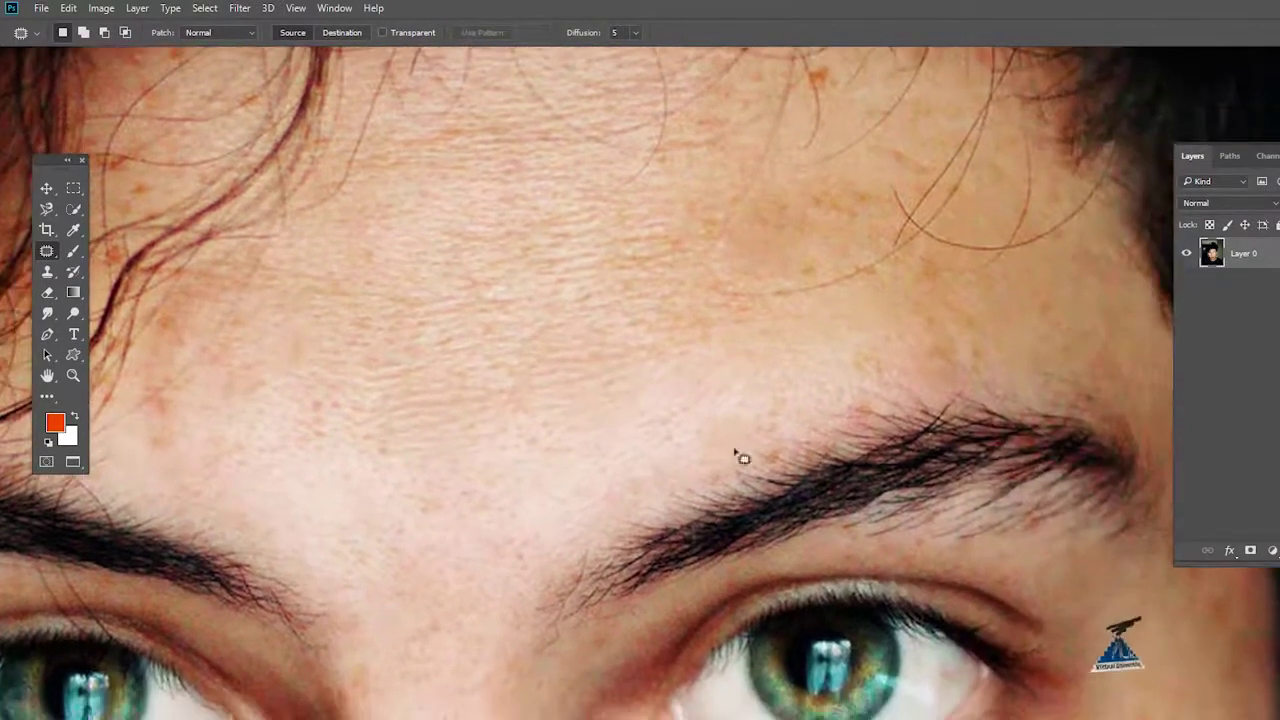
left_click_drag(802, 381, 873, 331)
mouse_move(868, 386)
left_mouse_down()
mouse_move(840, 380)
mouse_move(991, 342)
left_mouse_up()
key("ctrl+d")
scroll(923, 343, "down", 3)
scroll(923, 343, "left", 3)
scroll(680, 400, "left", 2)
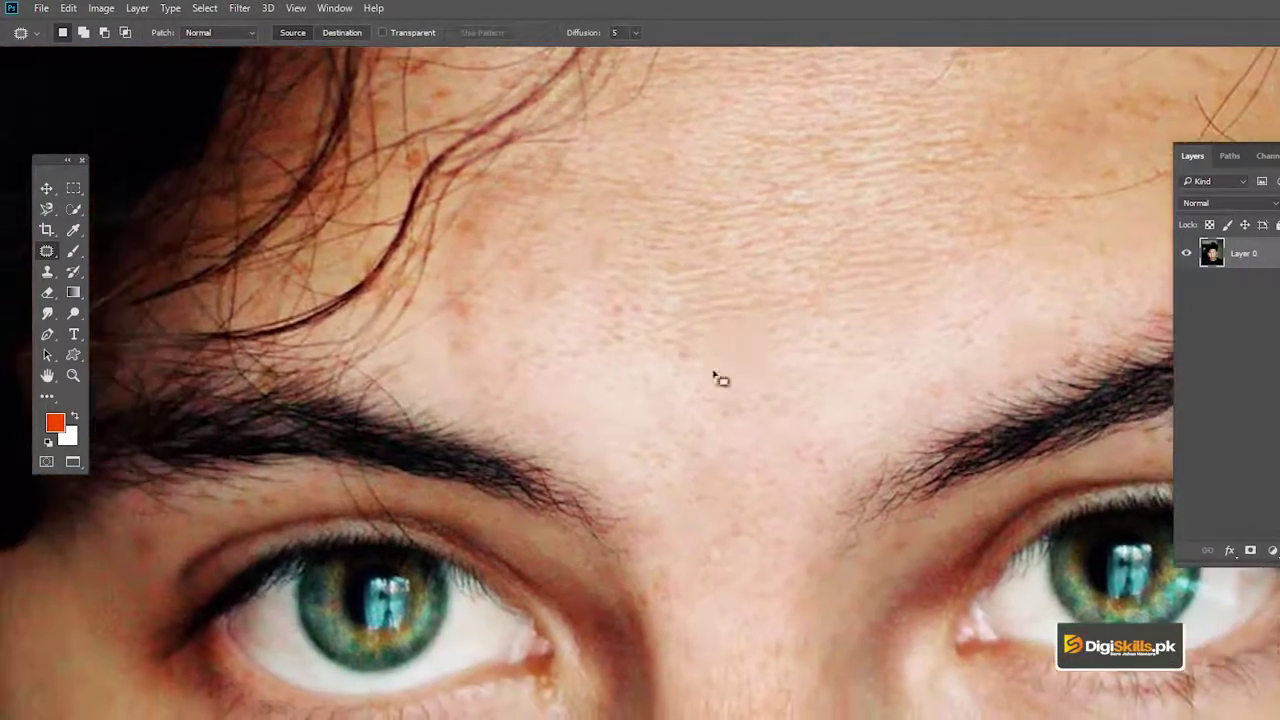
mouse_move(633, 397)
left_mouse_down()
mouse_move(580, 350)
mouse_move(690, 490)
left_mouse_up()
key("ctrl+d")
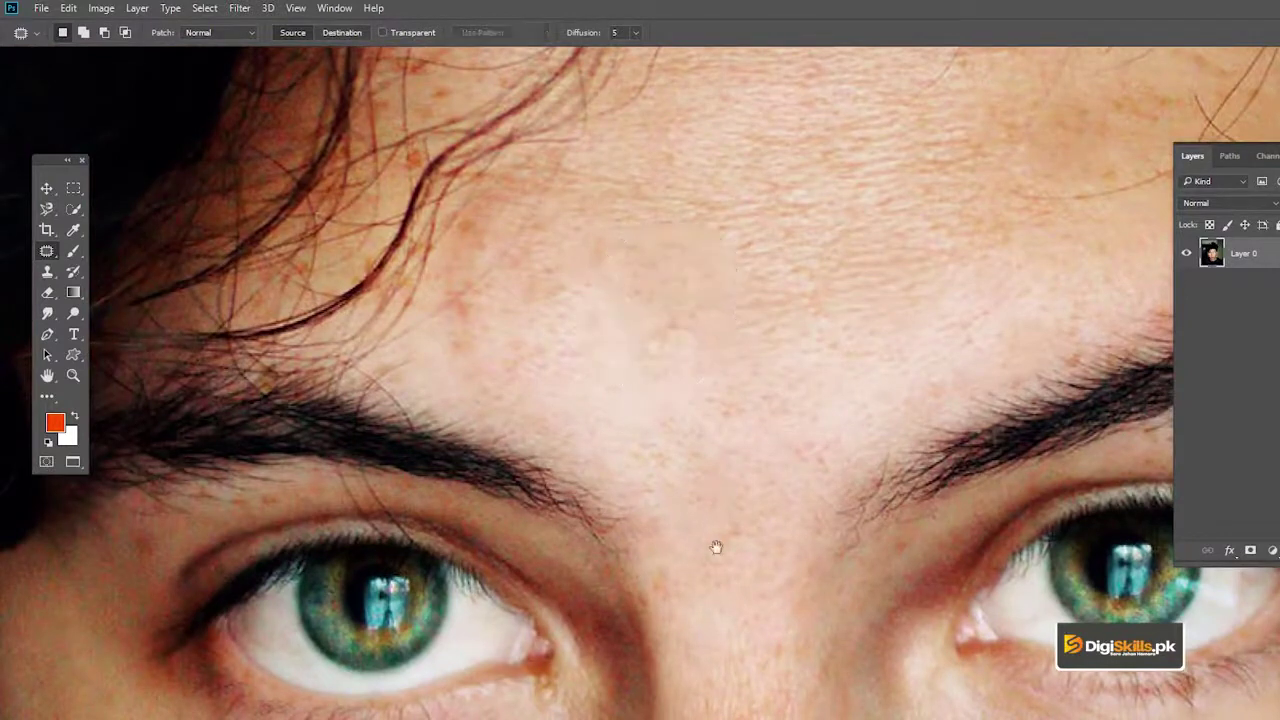
Outline and patch a blemish on the temple beside the eye
scroll(628, 507, "down", 5)
scroll(628, 507, "down", 3)
scroll(628, 507, "left", 5)
scroll(806, 434, "up", 3)
scroll(806, 434, "left", 2)
scroll(557, 400, "up", 3)
scroll(557, 400, "left", 3)
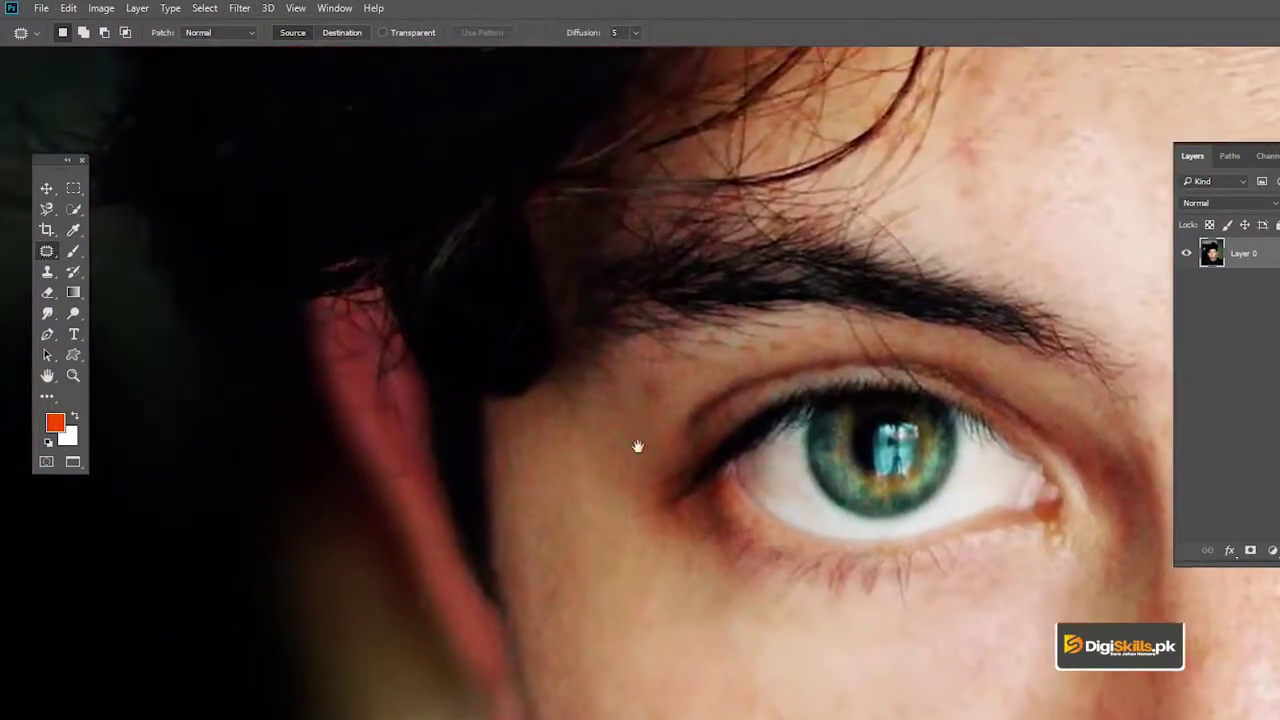
mouse_move(667, 462)
left_mouse_down()
mouse_move(686, 466)
mouse_move(645, 466)
mouse_move(632, 431)
left_mouse_up()
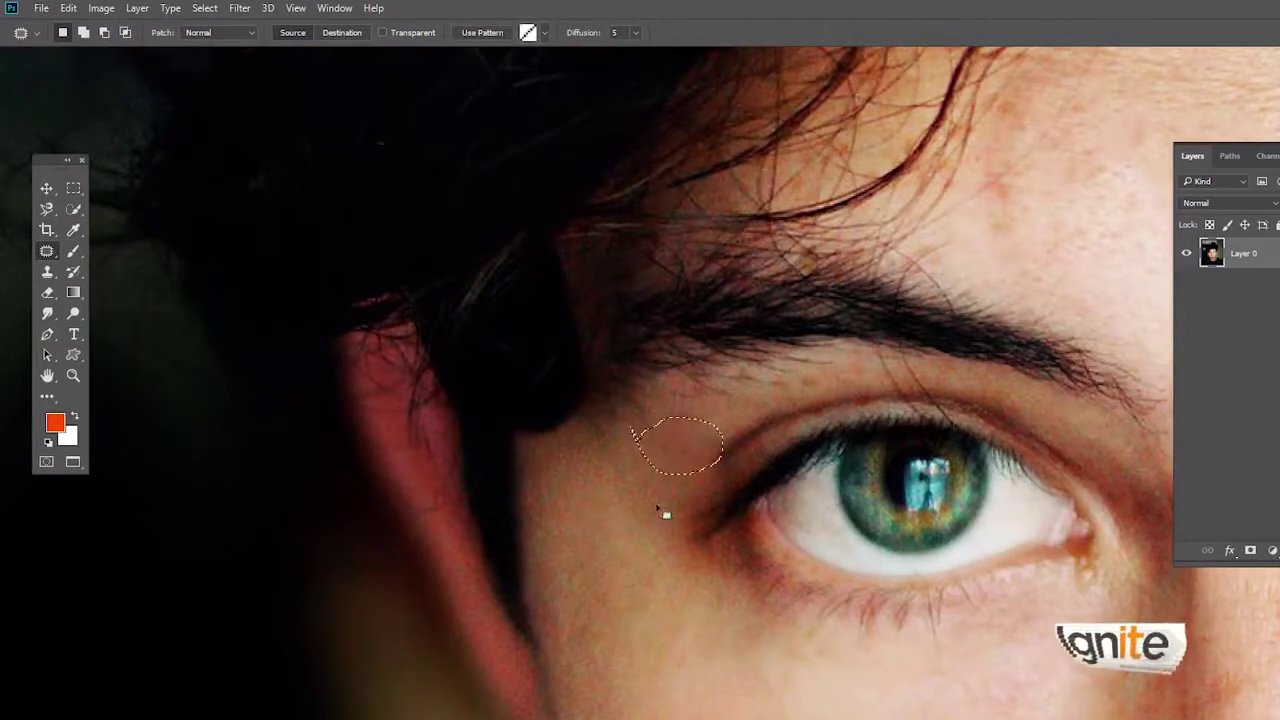
scroll(629, 474, "down", 5)
scroll(629, 474, "right", 4)
Zoom out and reframe the view to review the whole retouched face
scroll(571, 463, "down", 3)
scroll(571, 463, "right", 4)
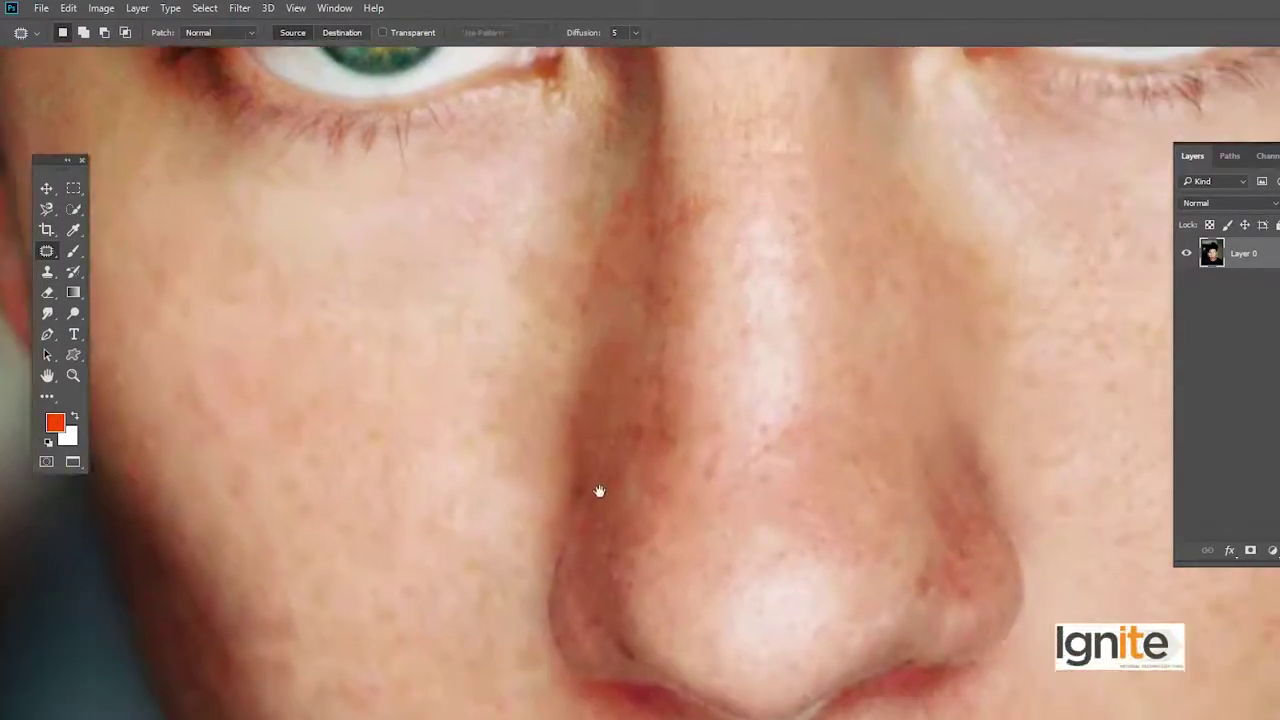
key("z")
key("ctrl+minus")
key("ctrl+minus")
key("ctrl+minus")
key("ctrl+plus")
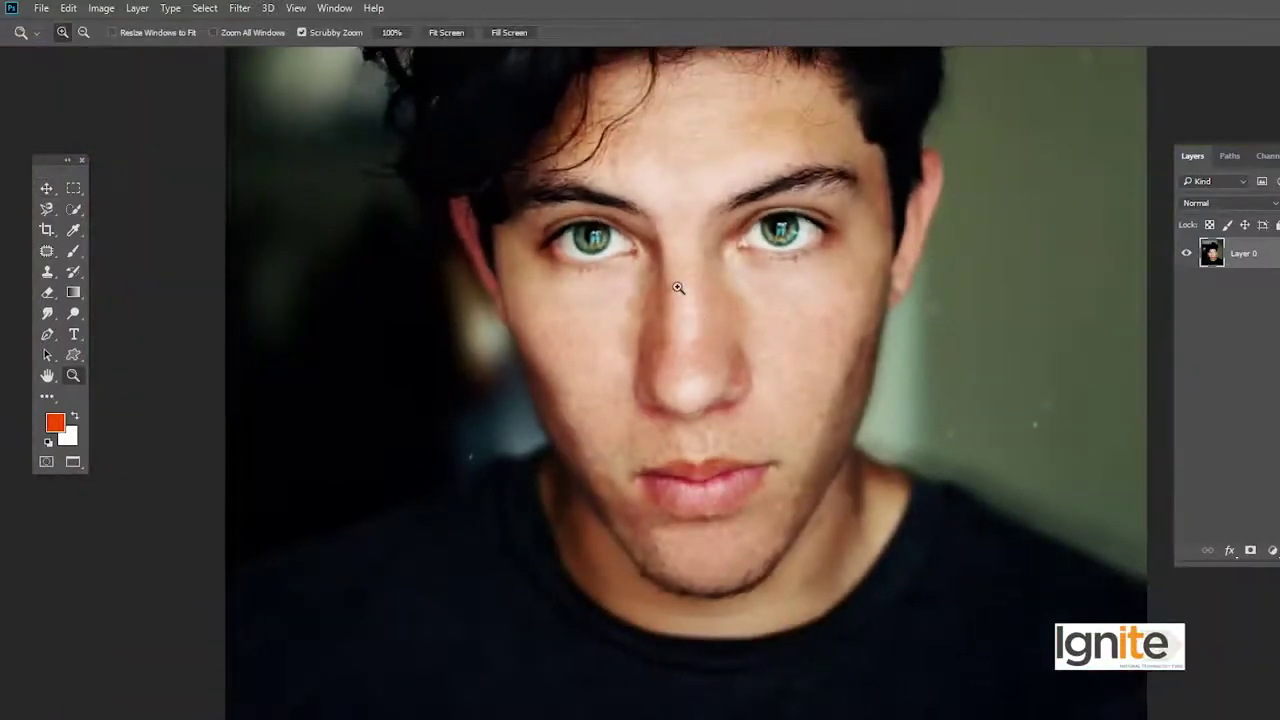
key("ctrl+plus")
left_click_drag(649, 325, 669, 485)
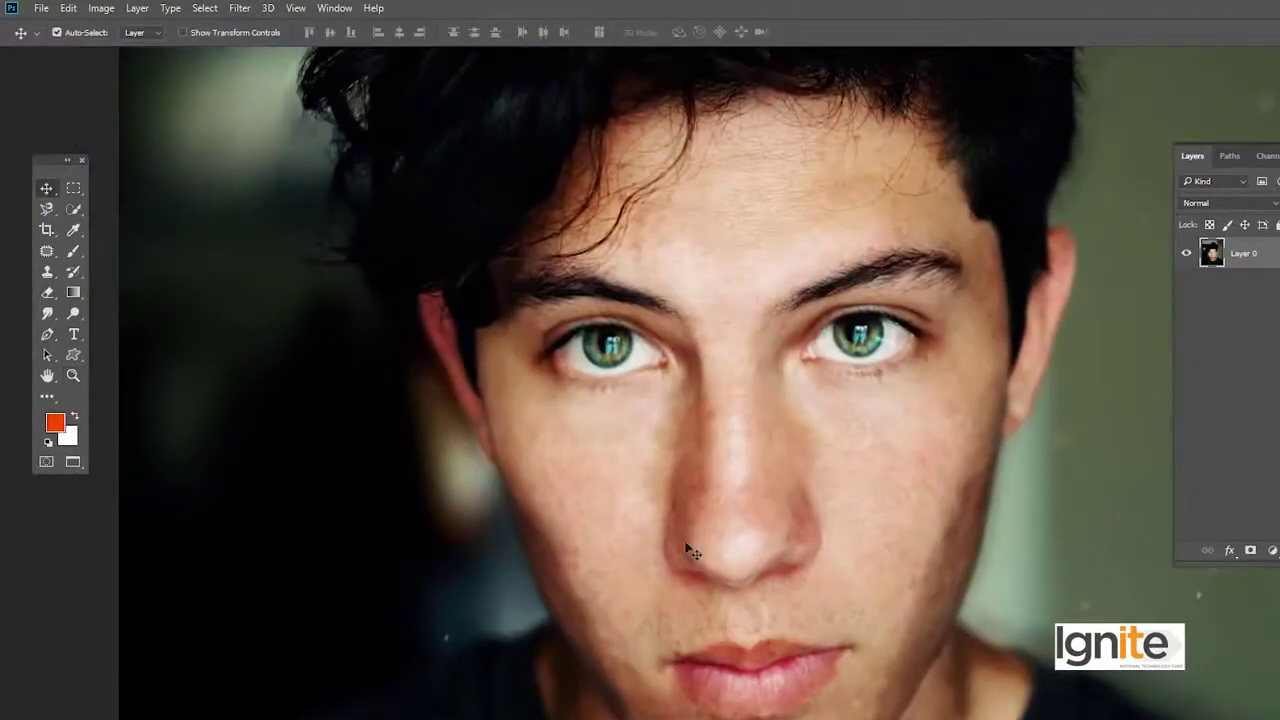
key("z")
left_click(686, 476)
left_click_drag(714, 449, 668, 455)
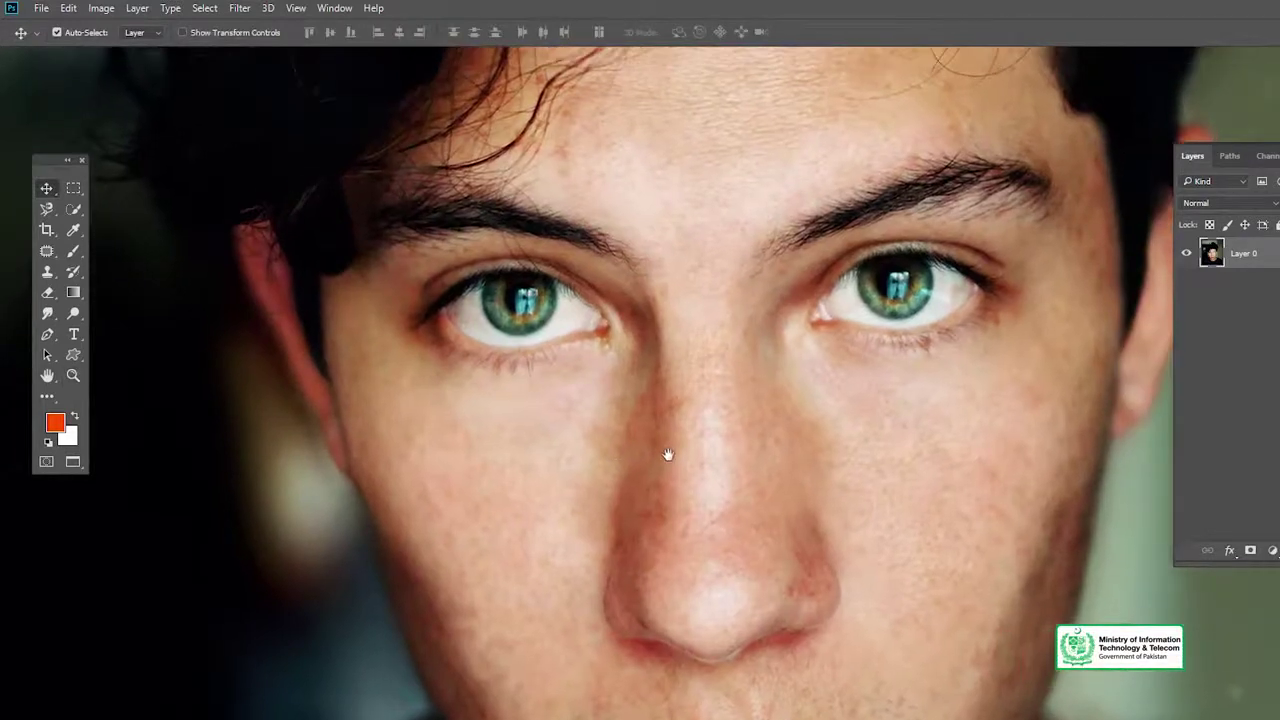
key("z")
left_click(668, 455, "alt")
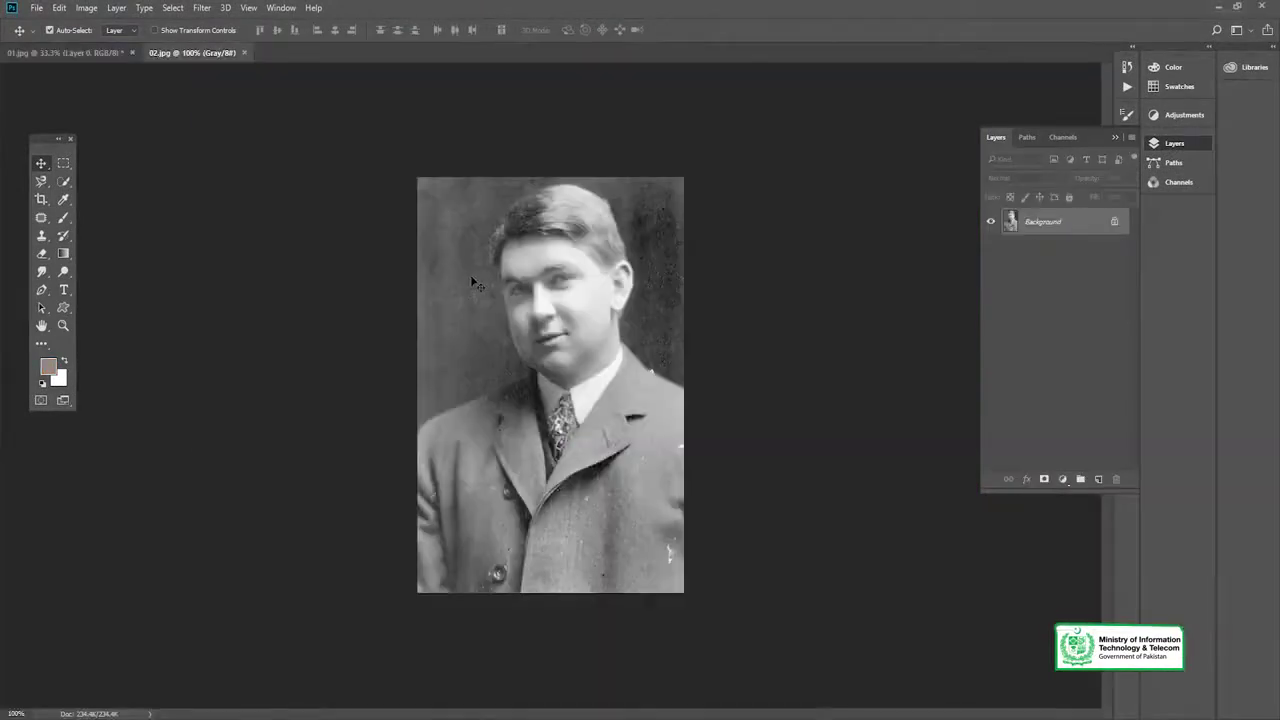
Centre the man's face and convert 02.jpg's Background into Layer 0
scroll(562, 296, "up", 5)
left_click_drag(572, 294, 534, 364)
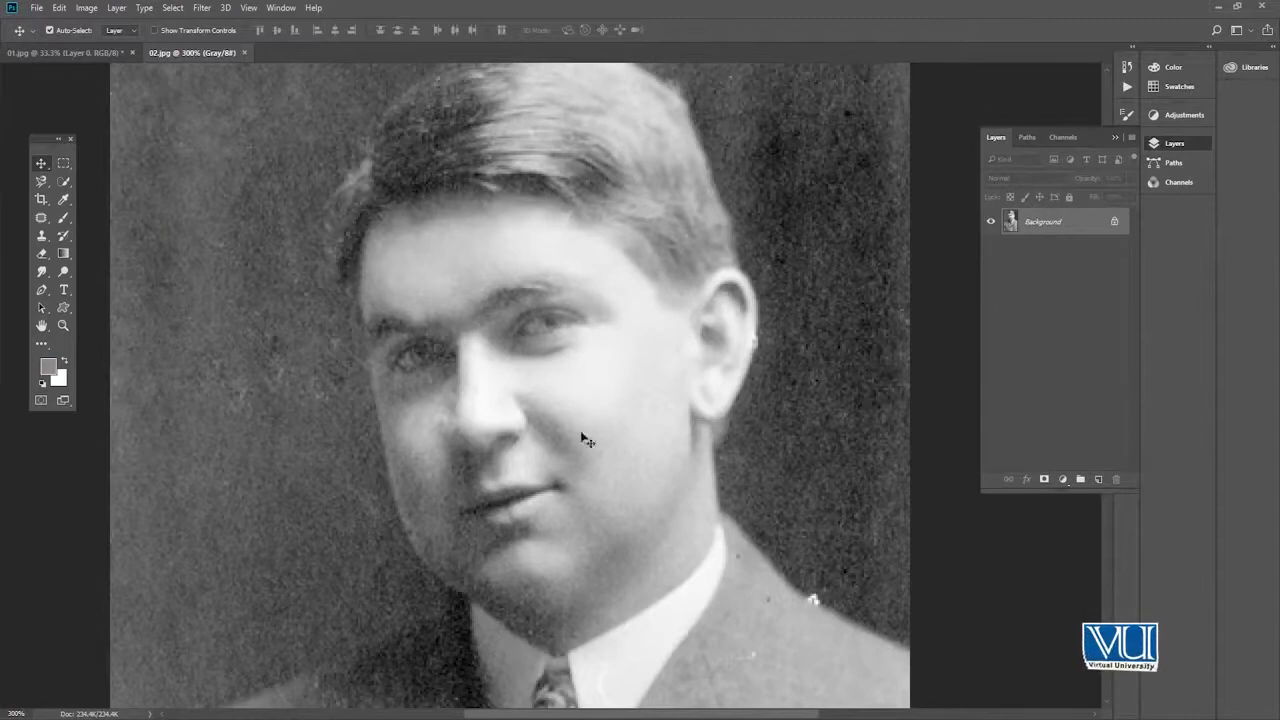
left_click_drag(482, 312, 503, 359)
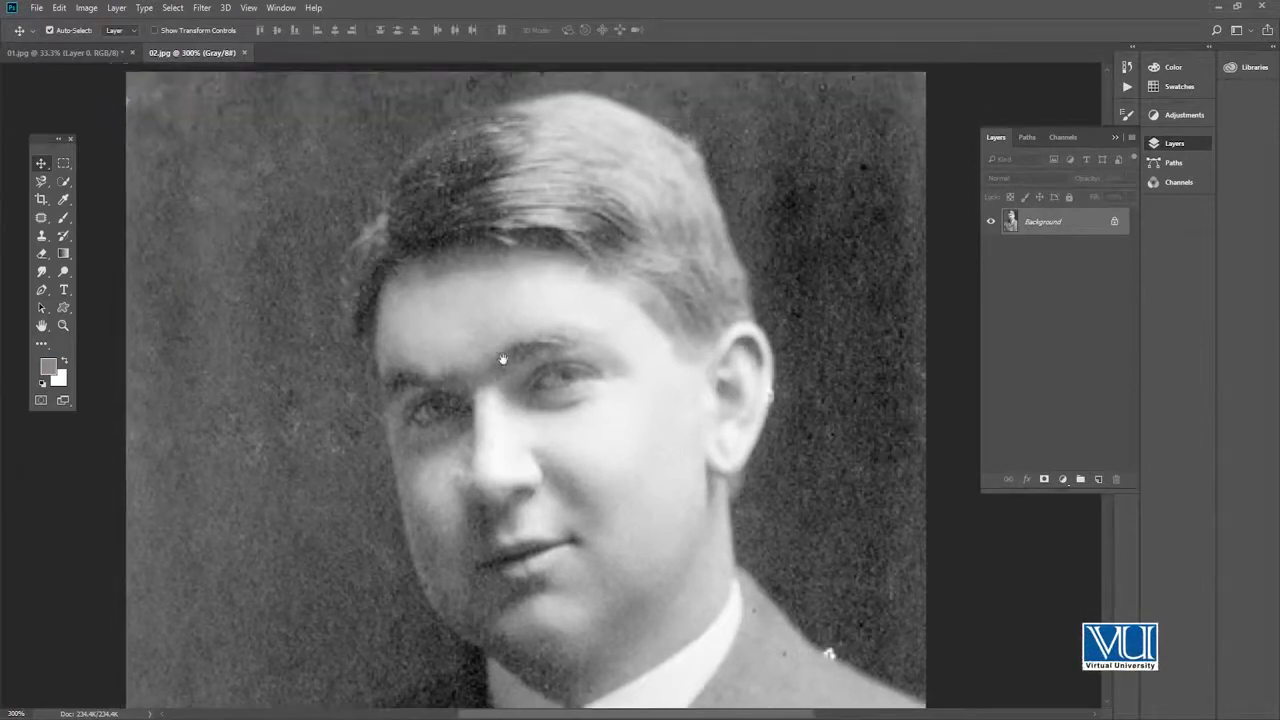
double_click(1051, 222)
left_click(815, 189)
Zoom in on the vintage portrait's face to about 300%
key("z")
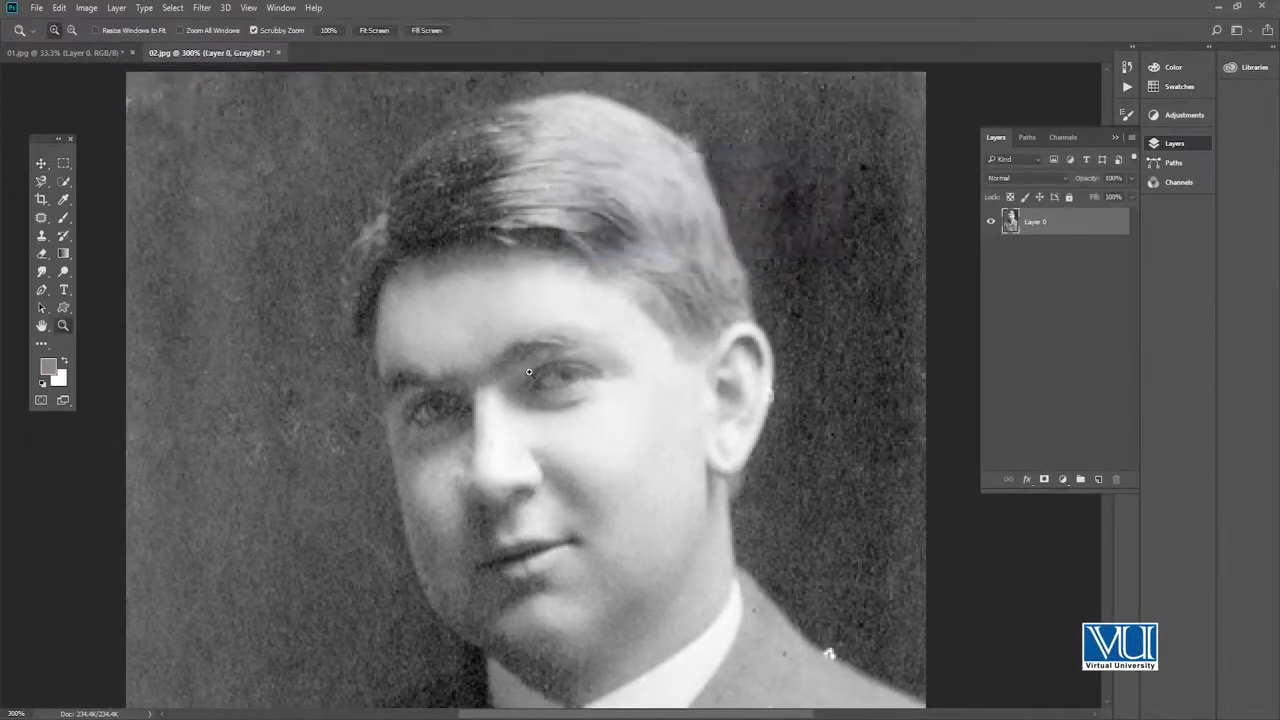
left_click(540, 370, "alt")
left_click(530, 385)
left_click(523, 243)
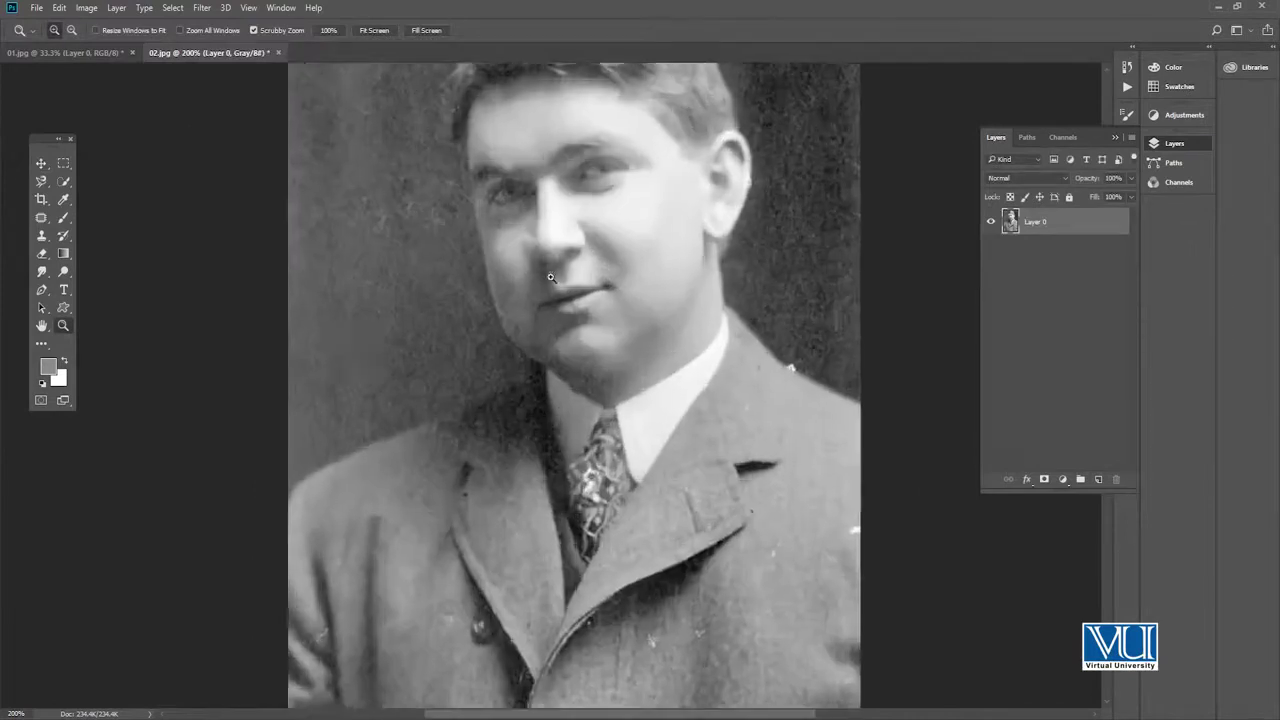
key("v")
scroll(448, 234, "down", 2)
scroll(371, 409, "down", 1)
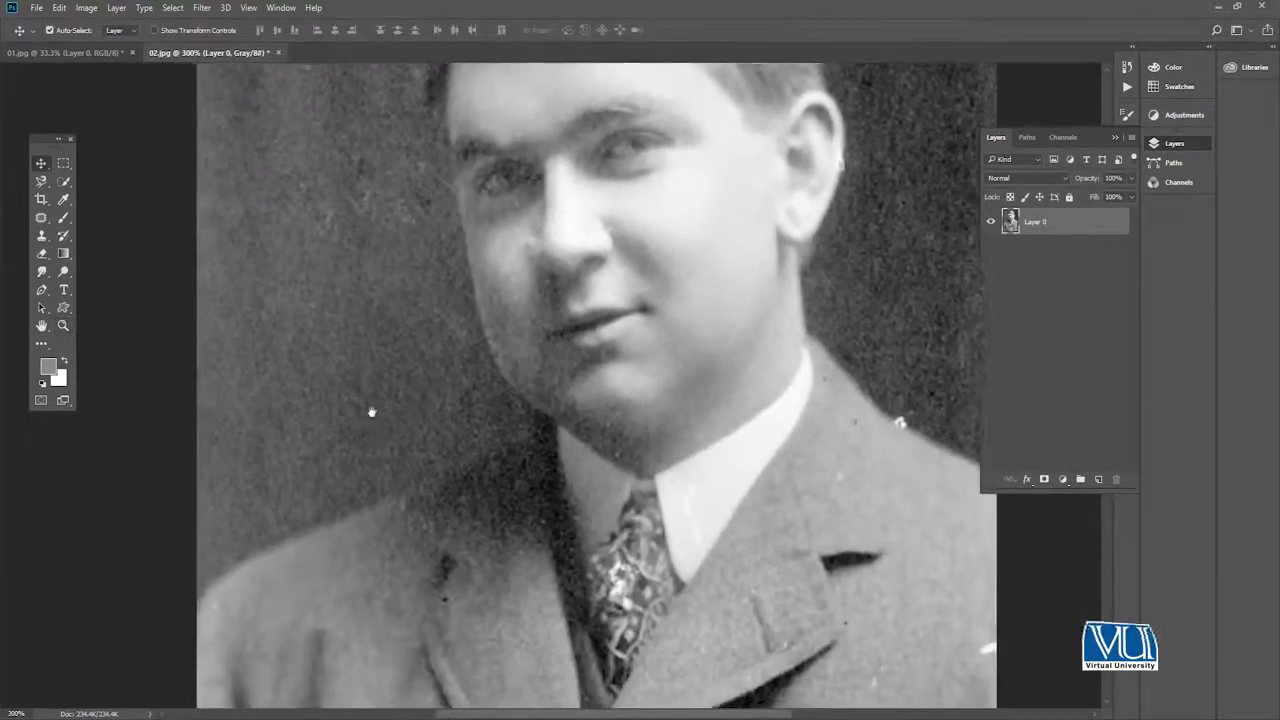
scroll(371, 409, "down", 1)
scroll(351, 380, "down", 1)
Select the Patch Tool and zoom to 500% on the jacket's left sleeve
left_click(41, 217)
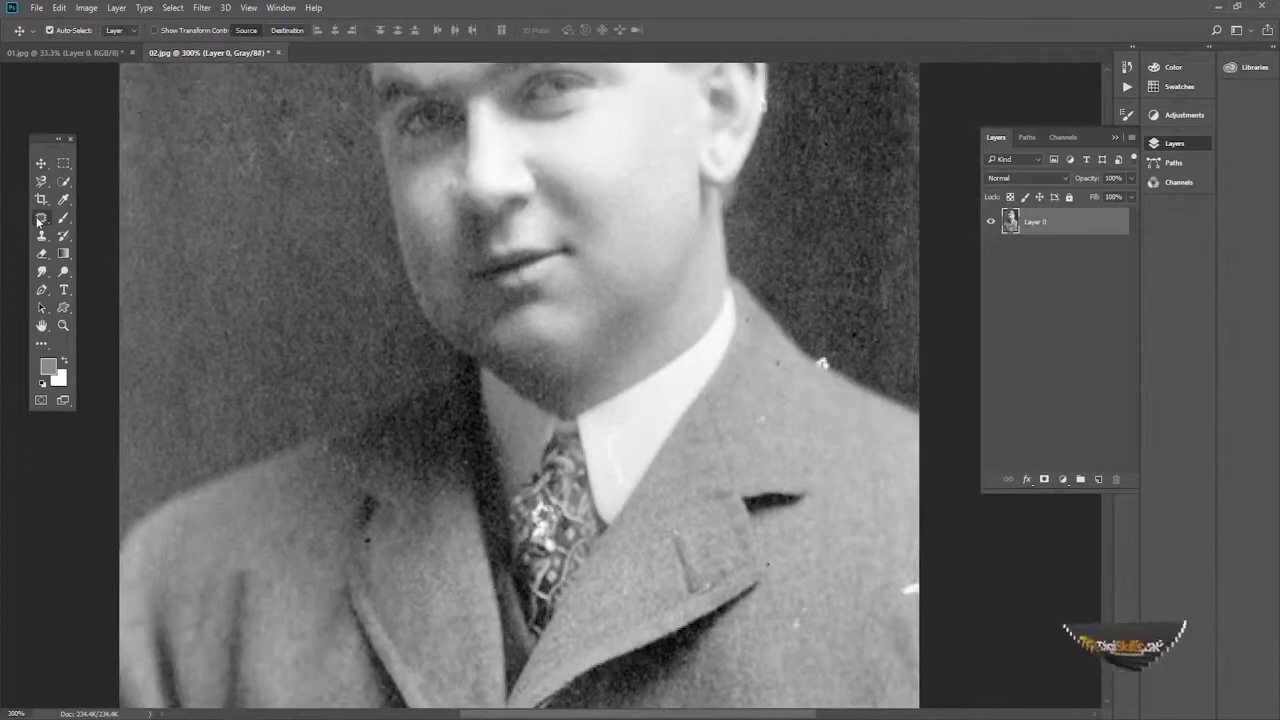
left_click(110, 244)
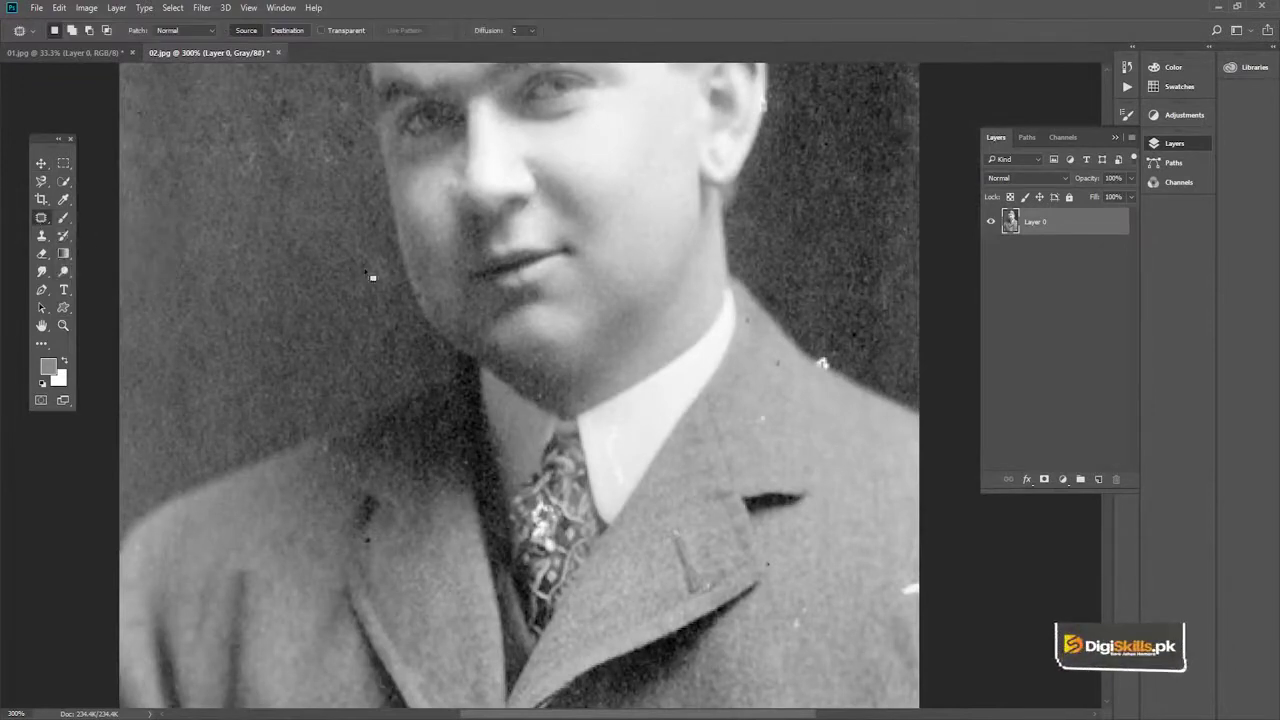
scroll(234, 389, "down", 1)
scroll(234, 389, "down", 1)
scroll(234, 389, "down", 2)
scroll(234, 389, "up", 1)
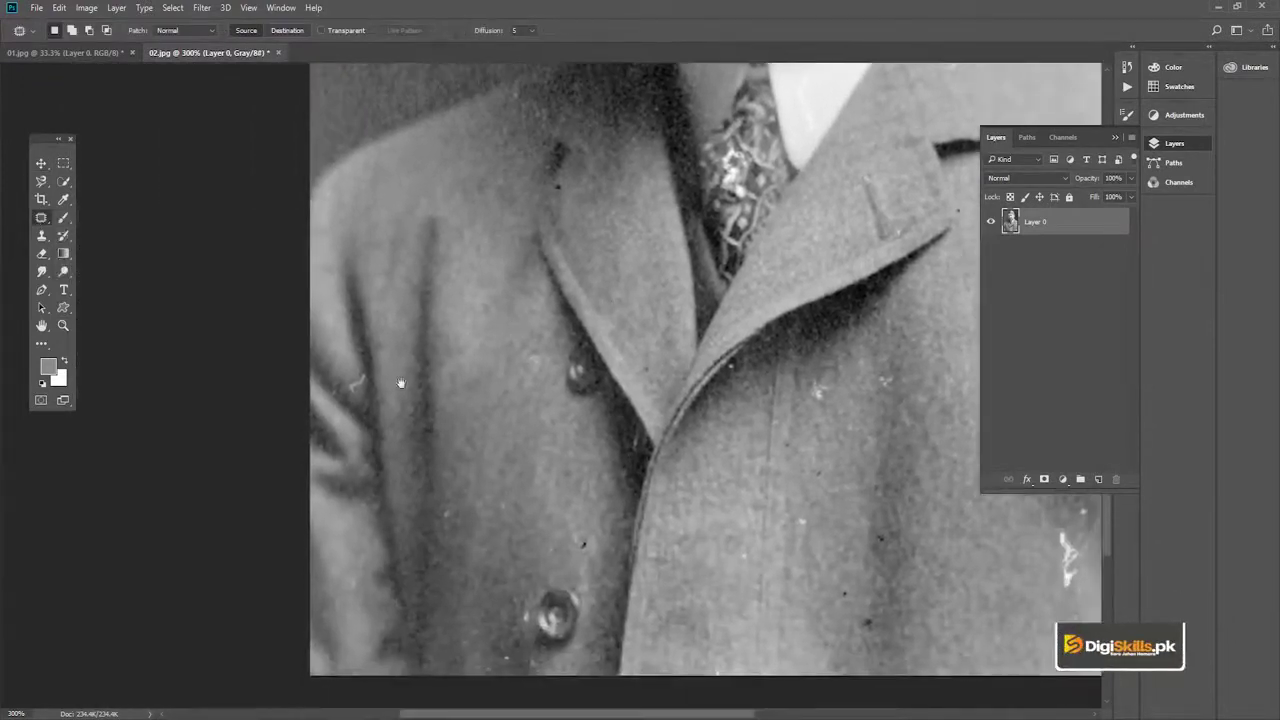
key("z")
left_click(375, 362)
key("v")
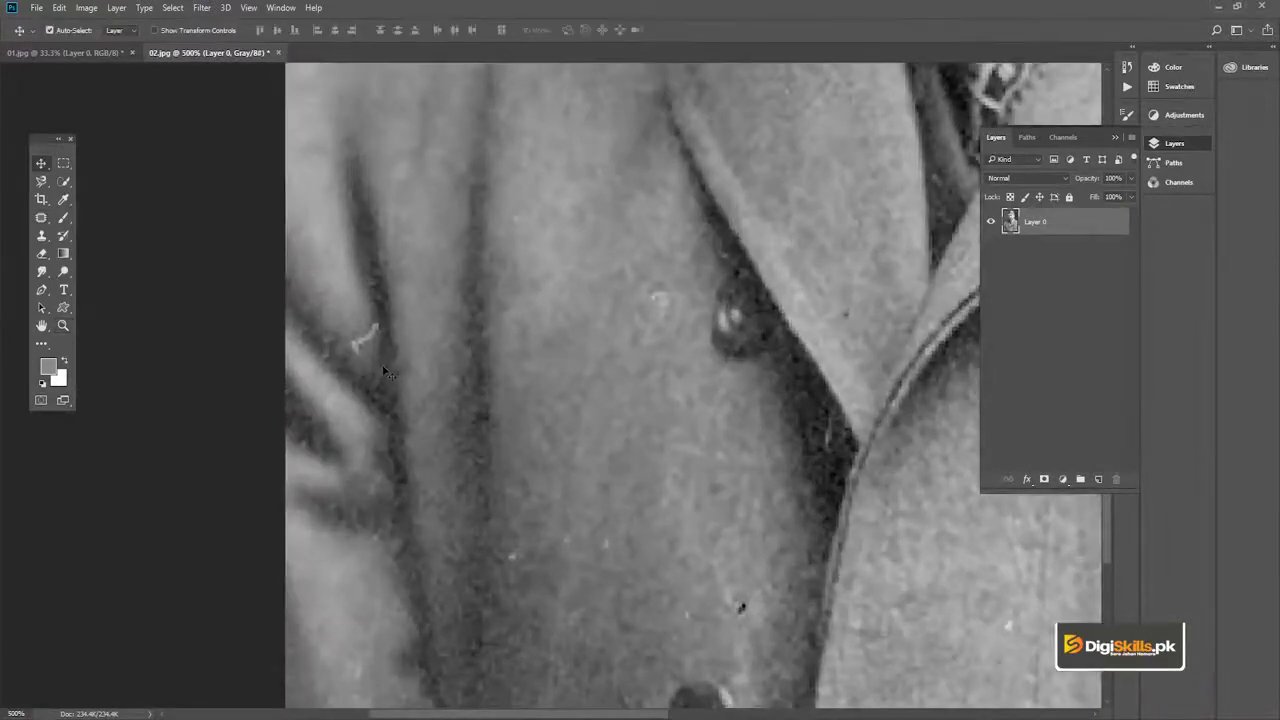
key("j")
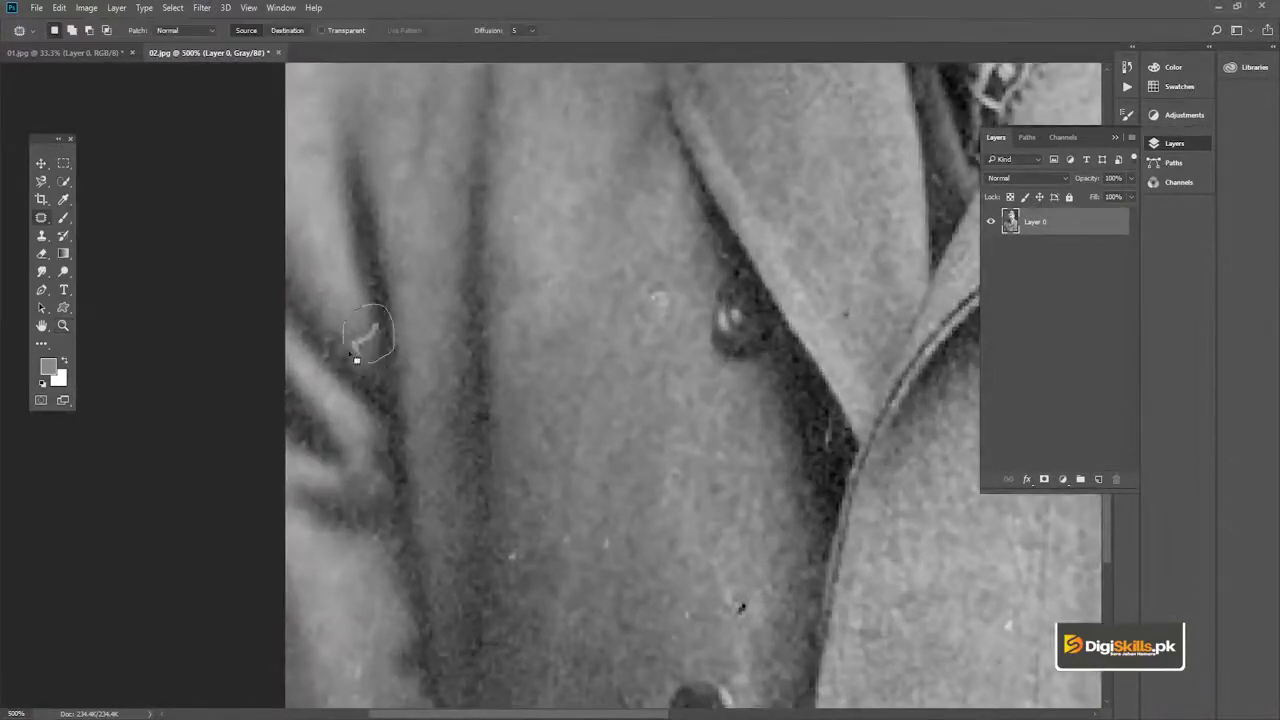
Patch the light sleeve scratch and the small spot beside the crease with clean cloth
left_click_drag(378, 350, 425, 358)
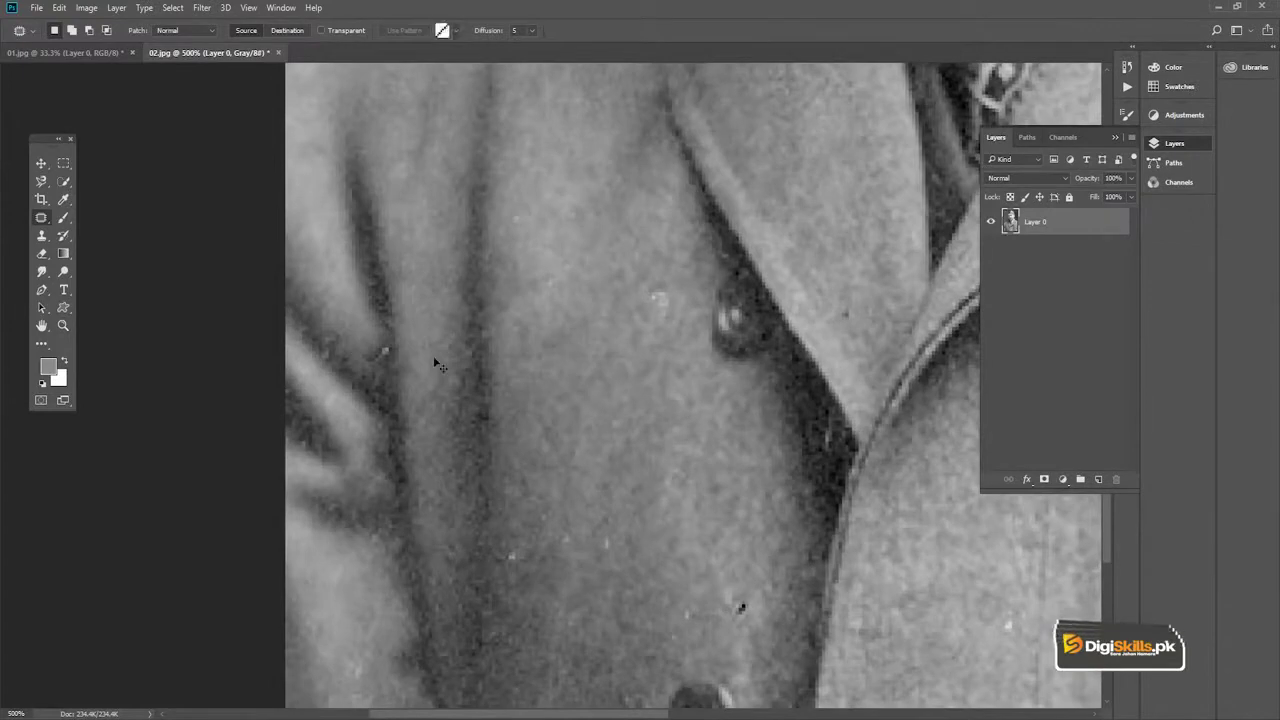
key("ctrl+d")
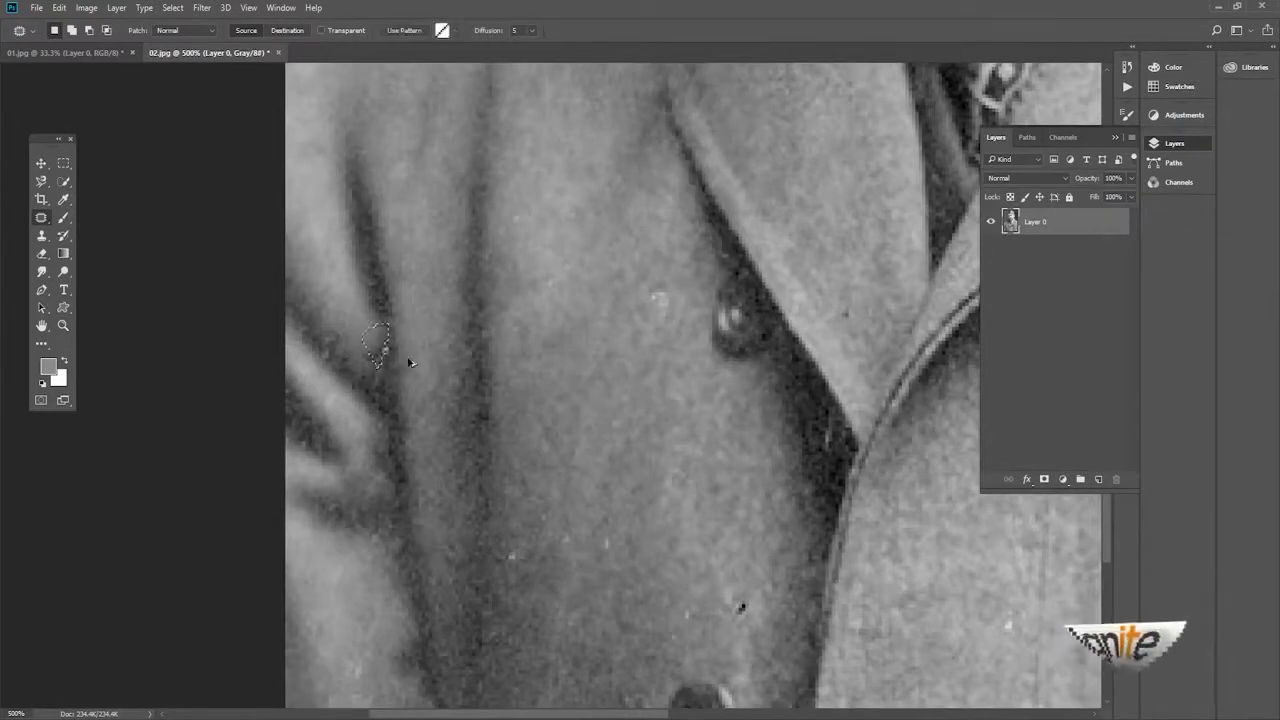
left_click_drag(395, 358, 376, 371)
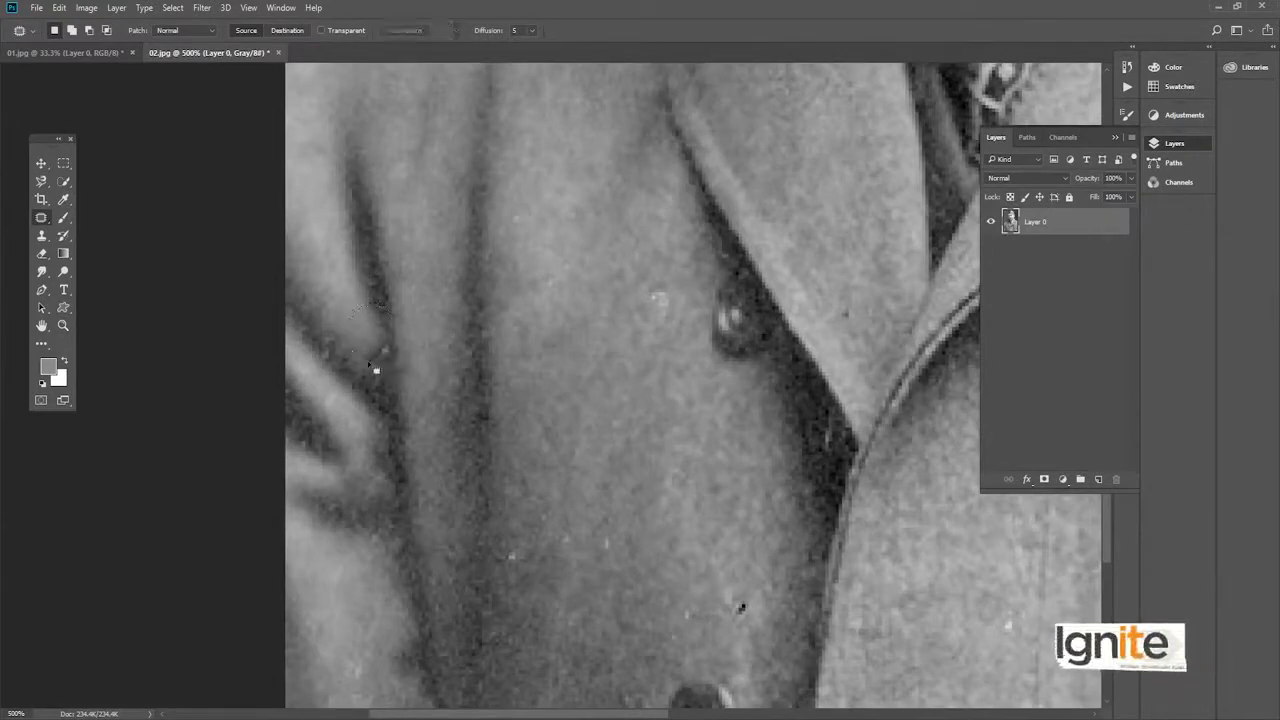
left_click_drag(384, 354, 431, 374)
left_click_drag(504, 413, 481, 373)
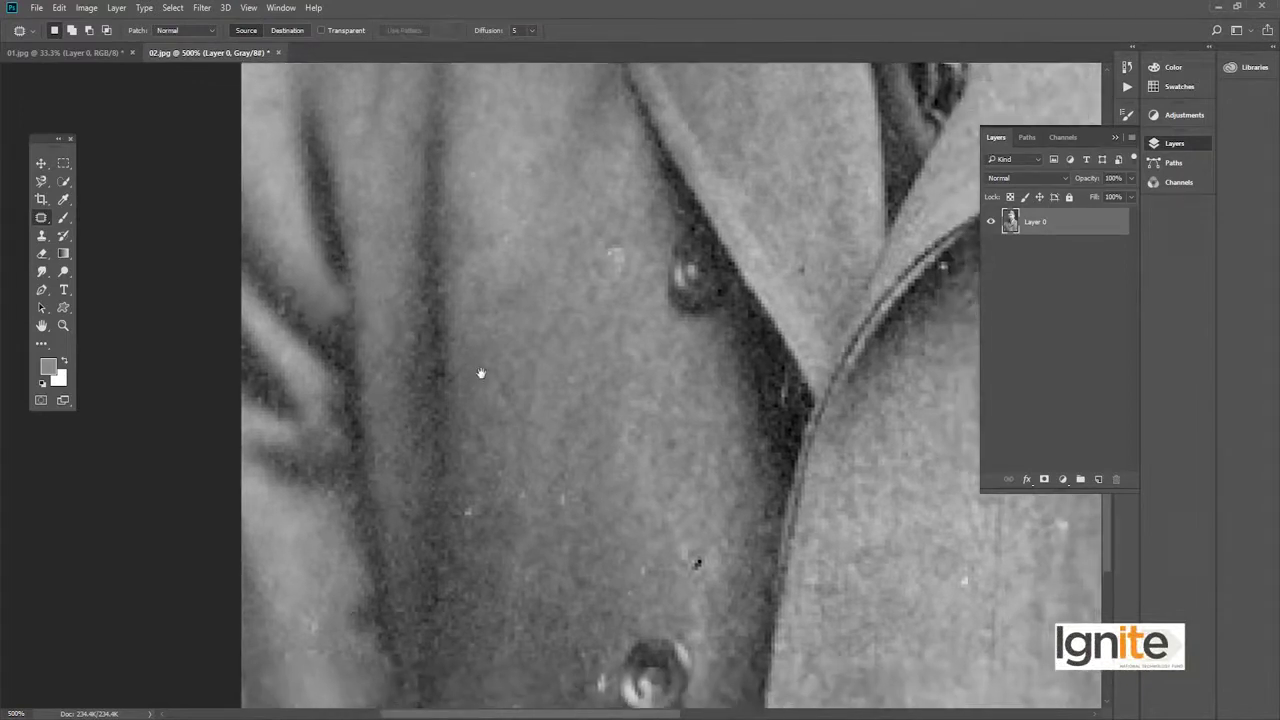
left_click_drag(371, 370, 427, 430)
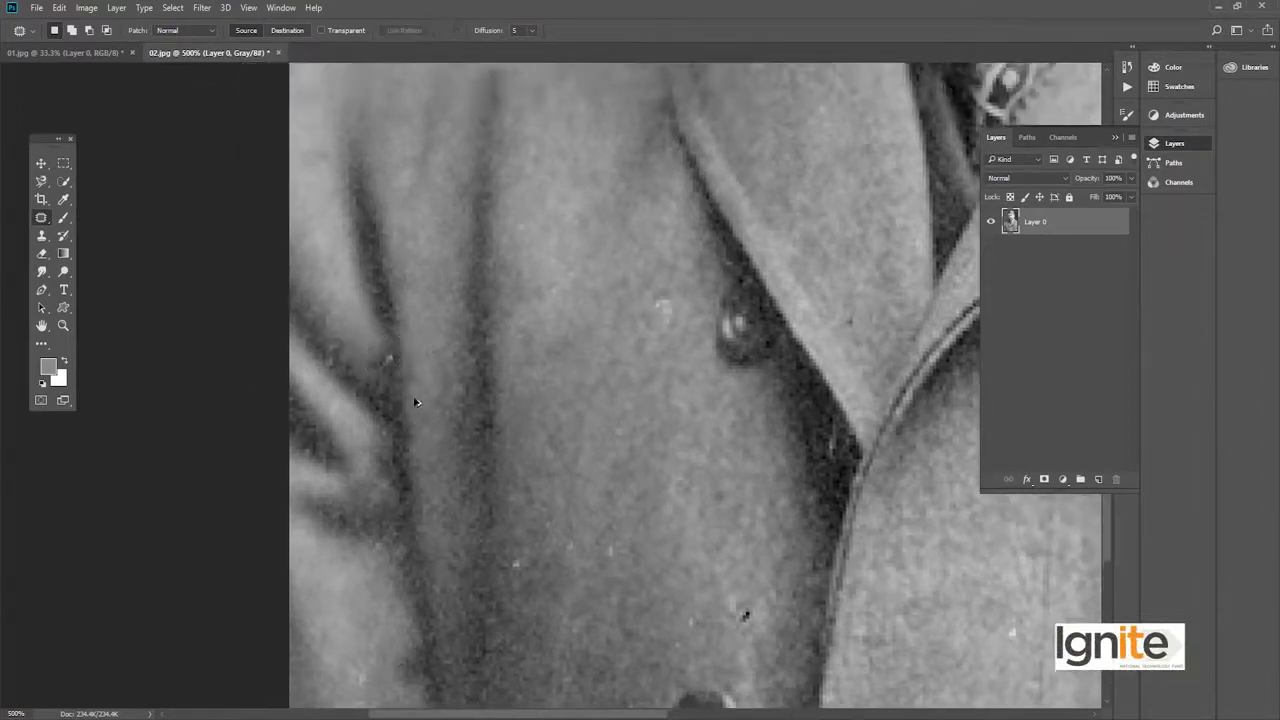
key("ctrl+d")
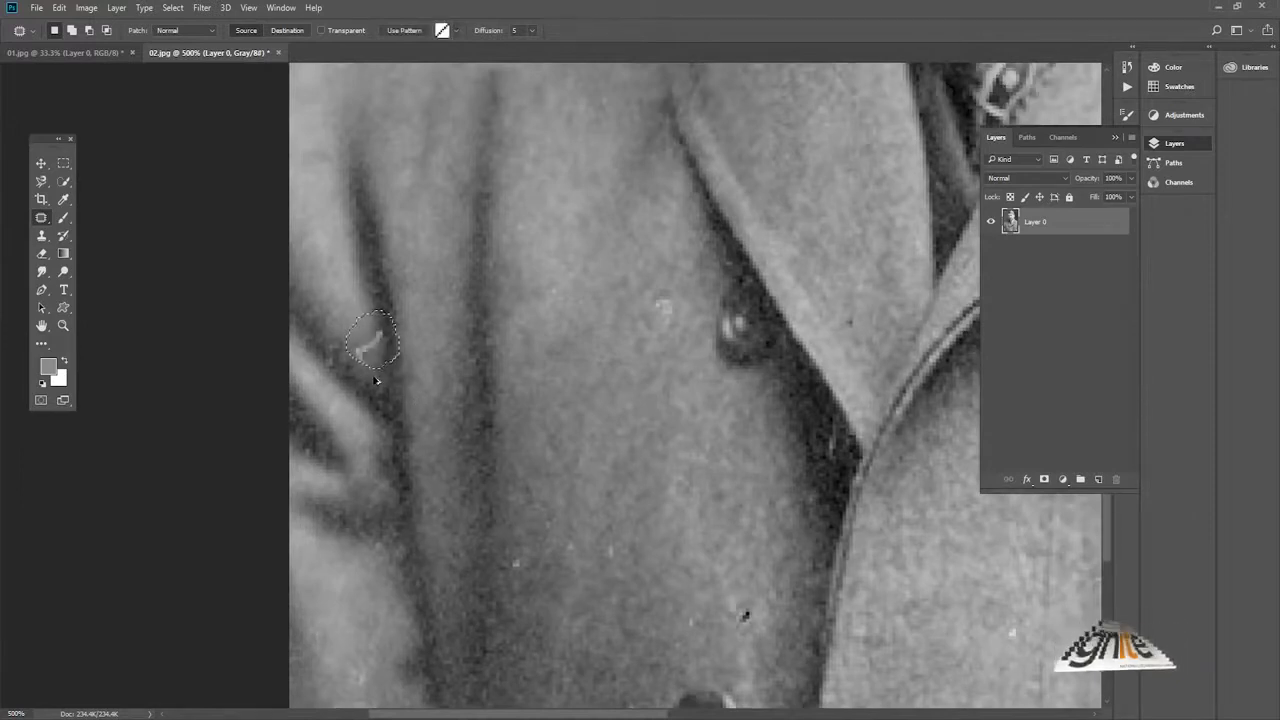
Cover the remaining mark on the sleeve fold with surrounding grey texture
left_click_drag(349, 337, 353, 347)
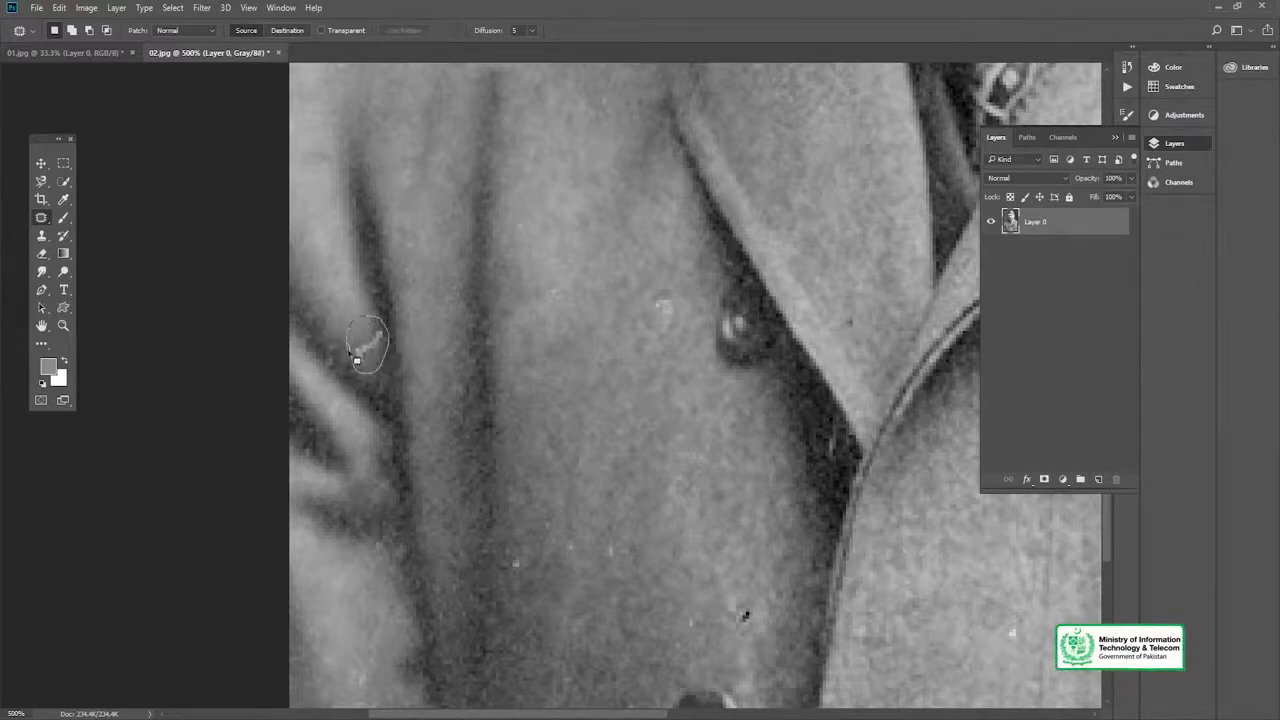
left_click_drag(365, 345, 373, 337)
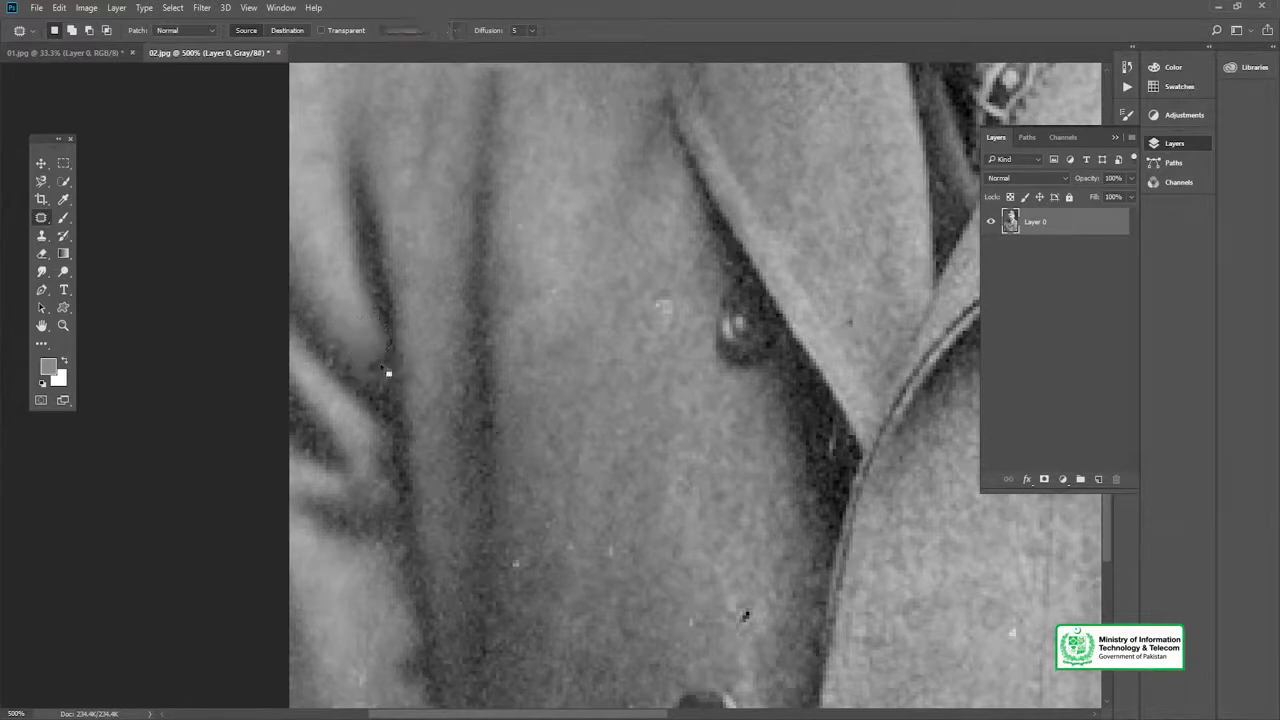
scroll(400, 360, "down", 2)
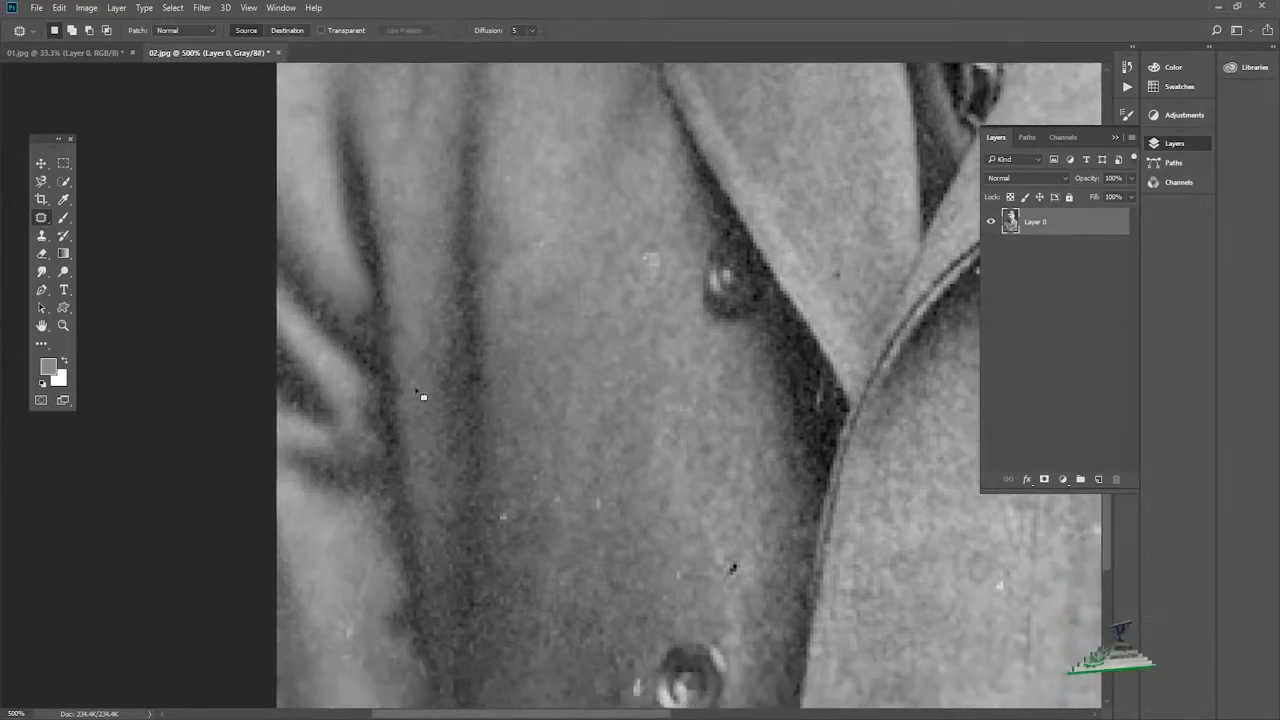
scroll(418, 391, "down", 1)
scroll(430, 385, "down", 5)
Patch the specks near the jacket bottom and the dark speck above the lower button
mouse_move(522, 372)
left_mouse_down()
mouse_move(494, 357)
mouse_move(523, 368)
left_mouse_up()
left_click_drag(519, 340, 519, 285)
mouse_move(477, 363)
left_mouse_down()
mouse_move(515, 353)
mouse_move(471, 352)
left_mouse_up()
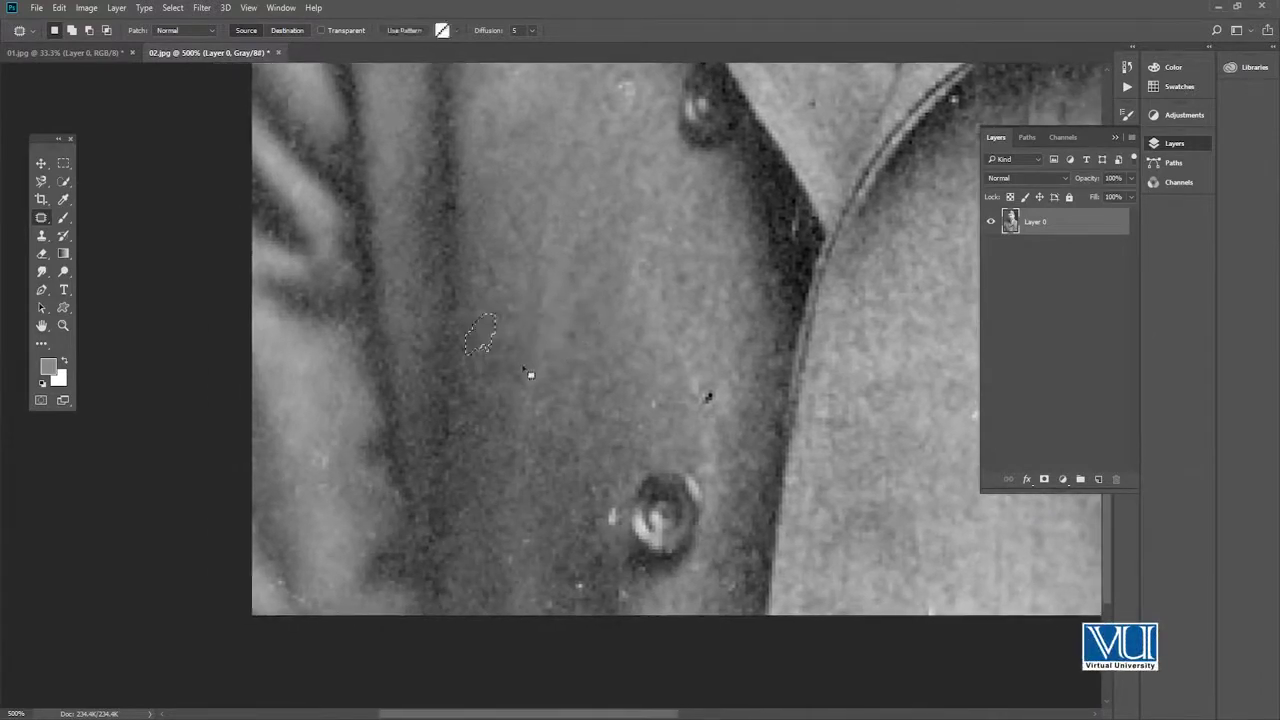
scroll(412, 411, "down", 2)
scroll(412, 411, "left", 1)
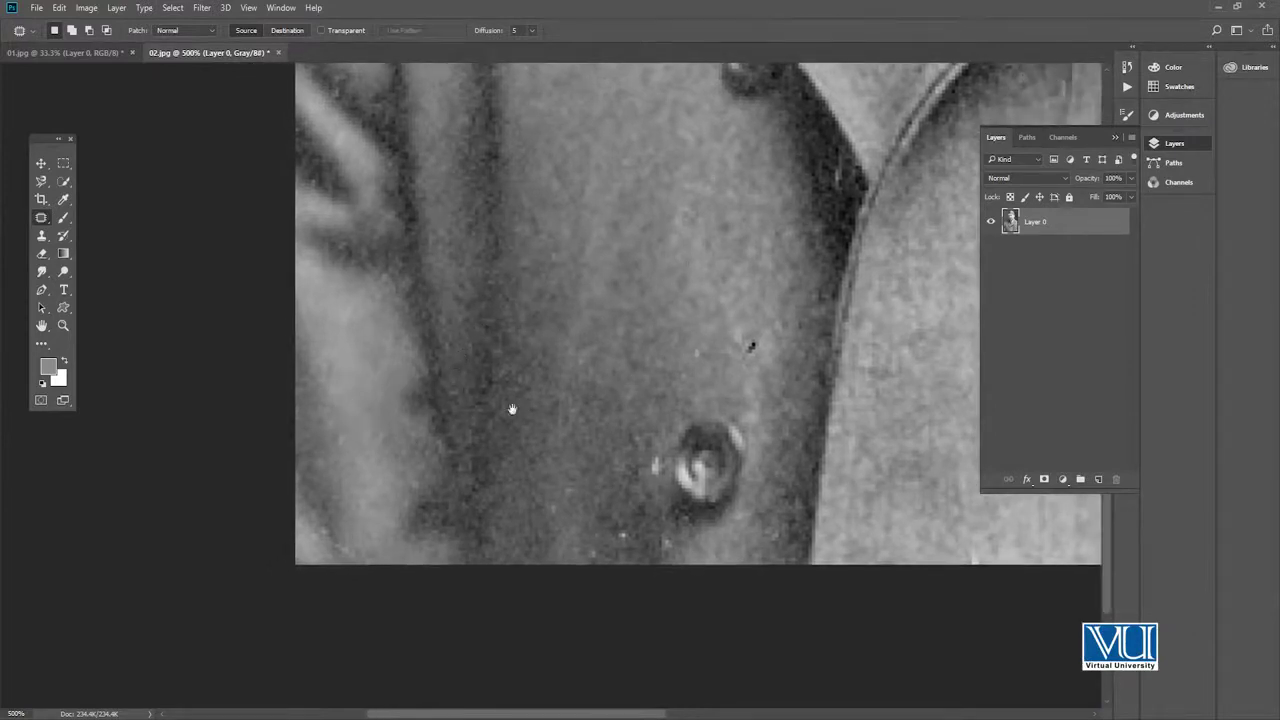
left_click_drag(511, 409, 381, 429)
left_click_drag(575, 372, 632, 396)
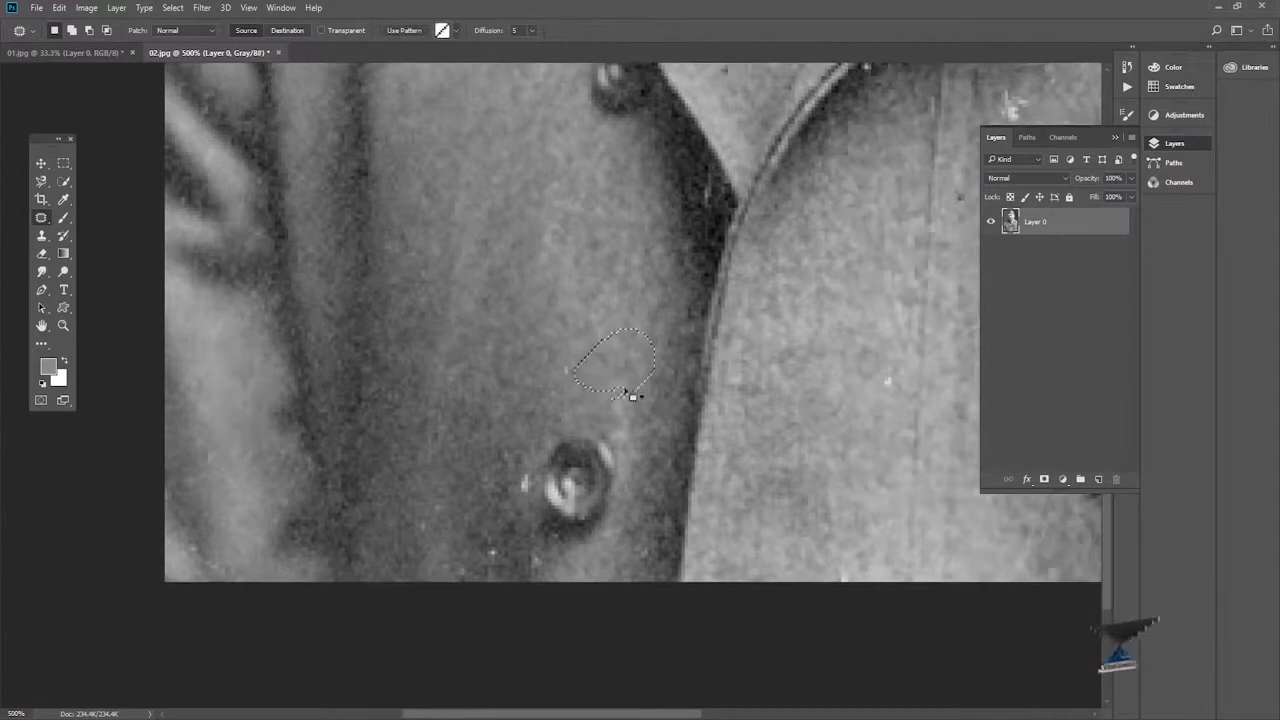
left_click_drag(531, 423, 557, 345)
key("ctrl+d")
Blend the light flecks on the jacket's right side near the seam into the cloth
left_click_drag(543, 423, 541, 372)
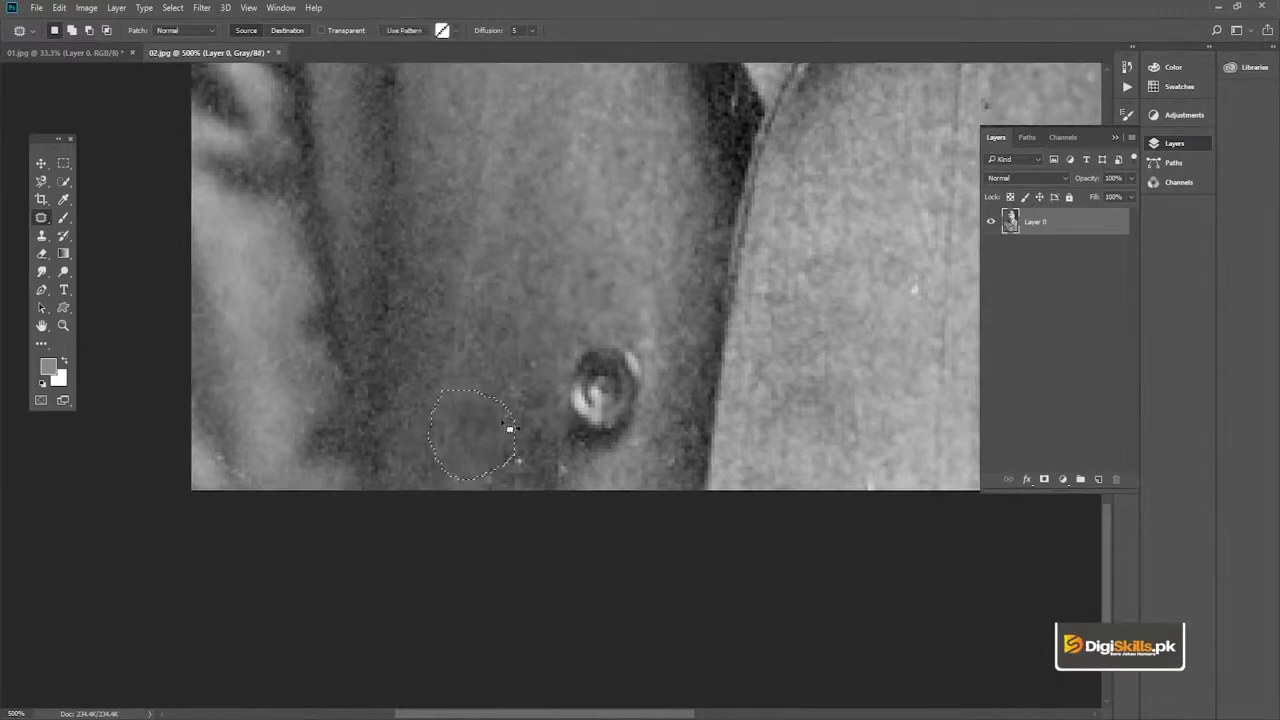
left_click_drag(615, 425, 522, 396)
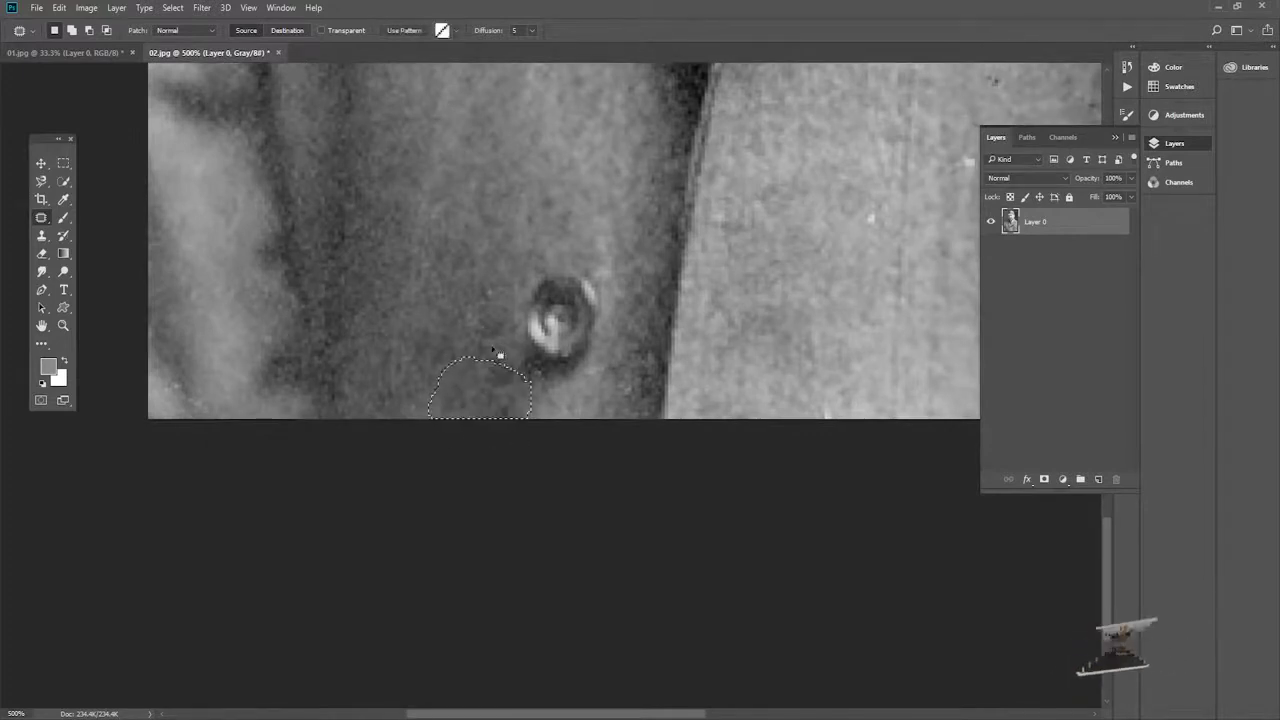
mouse_move(655, 398)
left_mouse_down()
mouse_move(550, 416)
mouse_move(716, 347)
left_mouse_up()
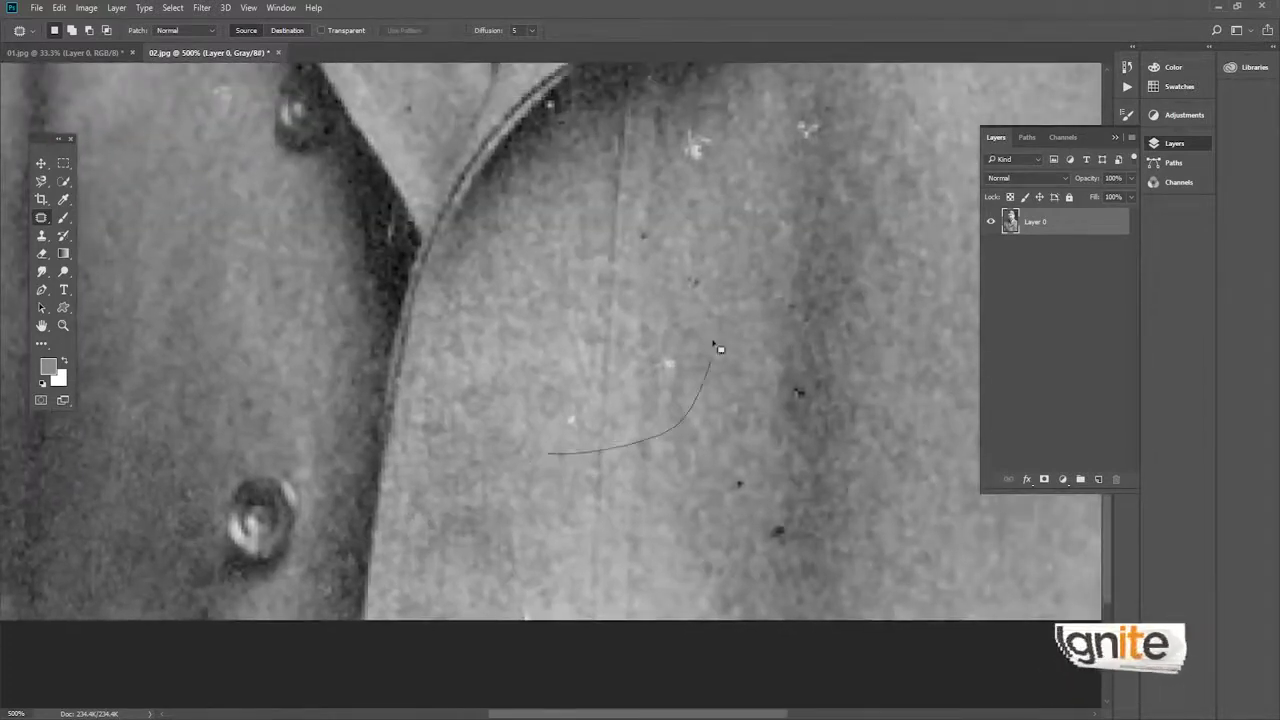
left_click_drag(576, 472, 566, 464)
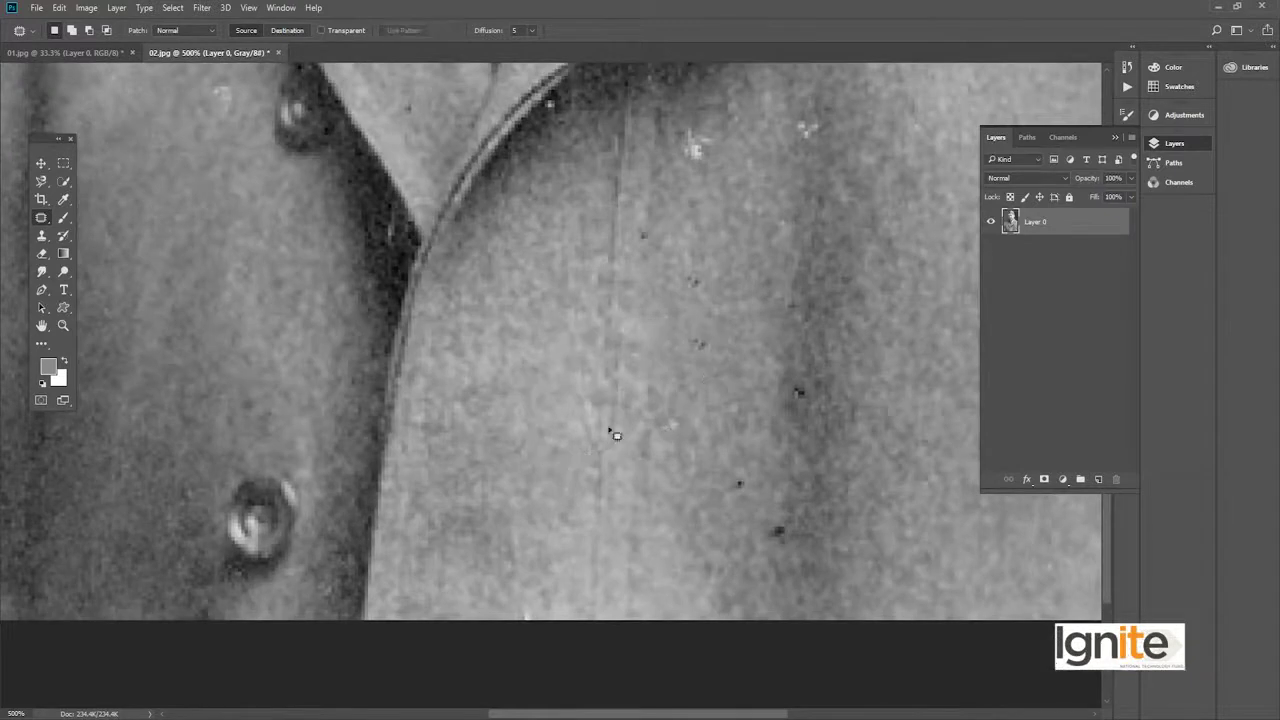
scroll(650, 400, "up", 3)
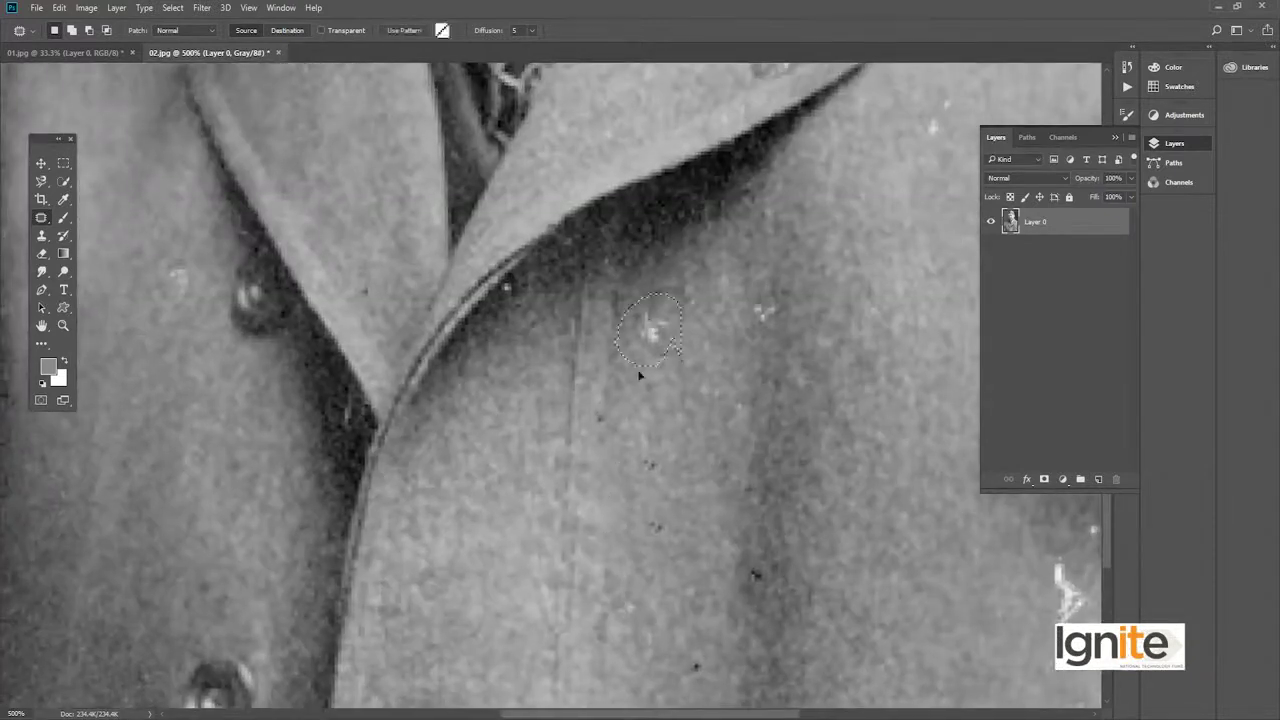
left_click_drag(668, 424, 607, 441)
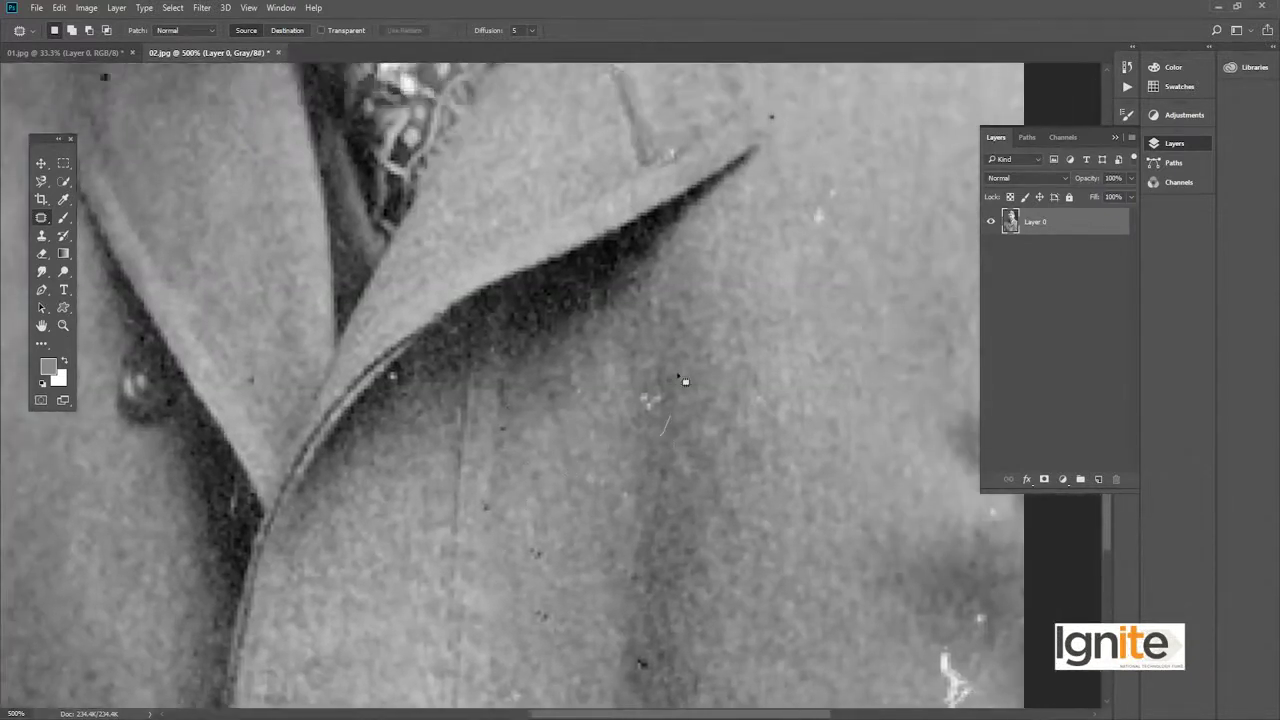
left_click_drag(656, 399, 622, 453)
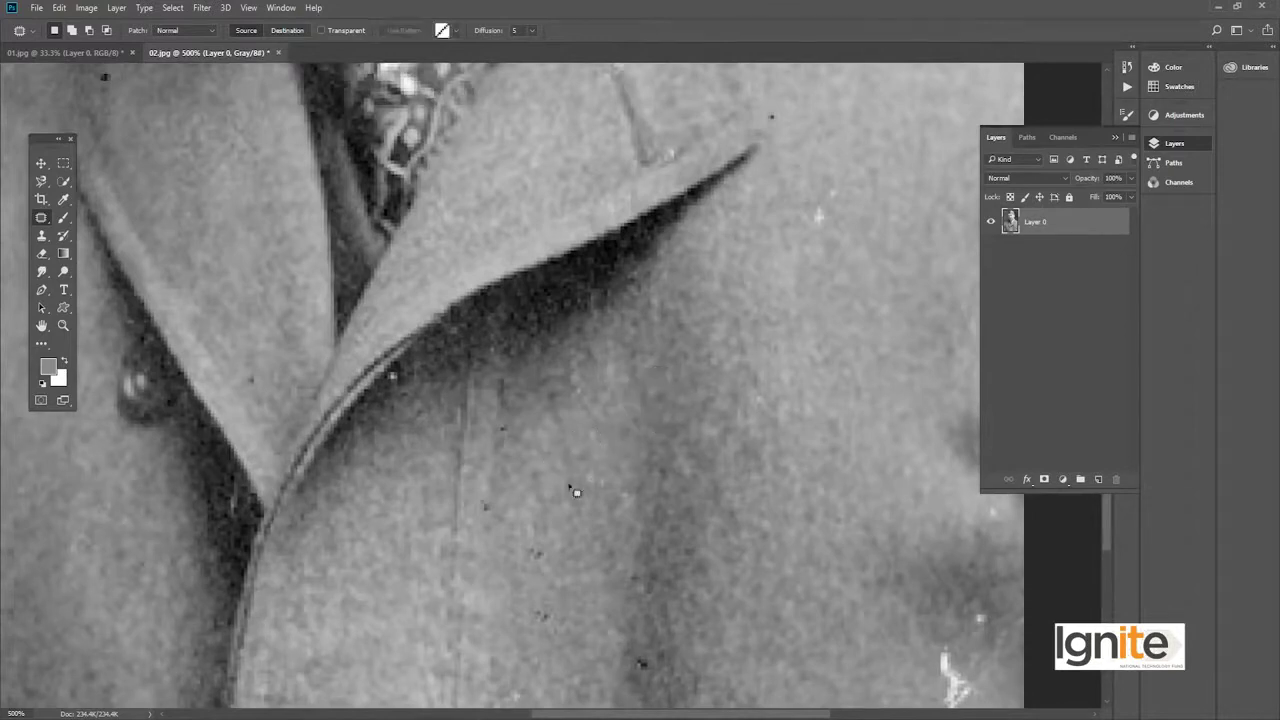
key("v")
scroll(640, 470, "up", 3)
scroll(680, 450, "right", 3)
mouse_move(703, 443)
left_mouse_down()
mouse_move(645, 460)
mouse_move(640, 377)
left_mouse_up()
Patch the white streaks on the shirt collar and the spot at the jacket's right edge
left_click_drag(659, 296, 648, 422)
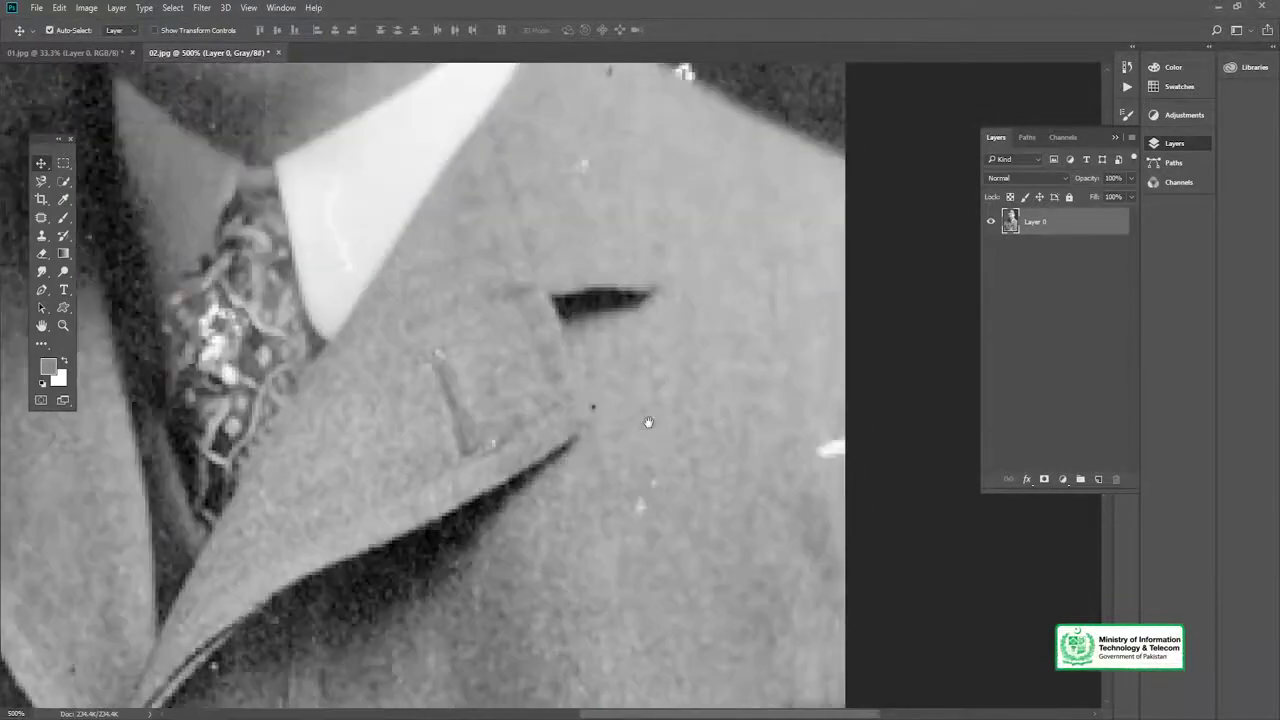
key("j")
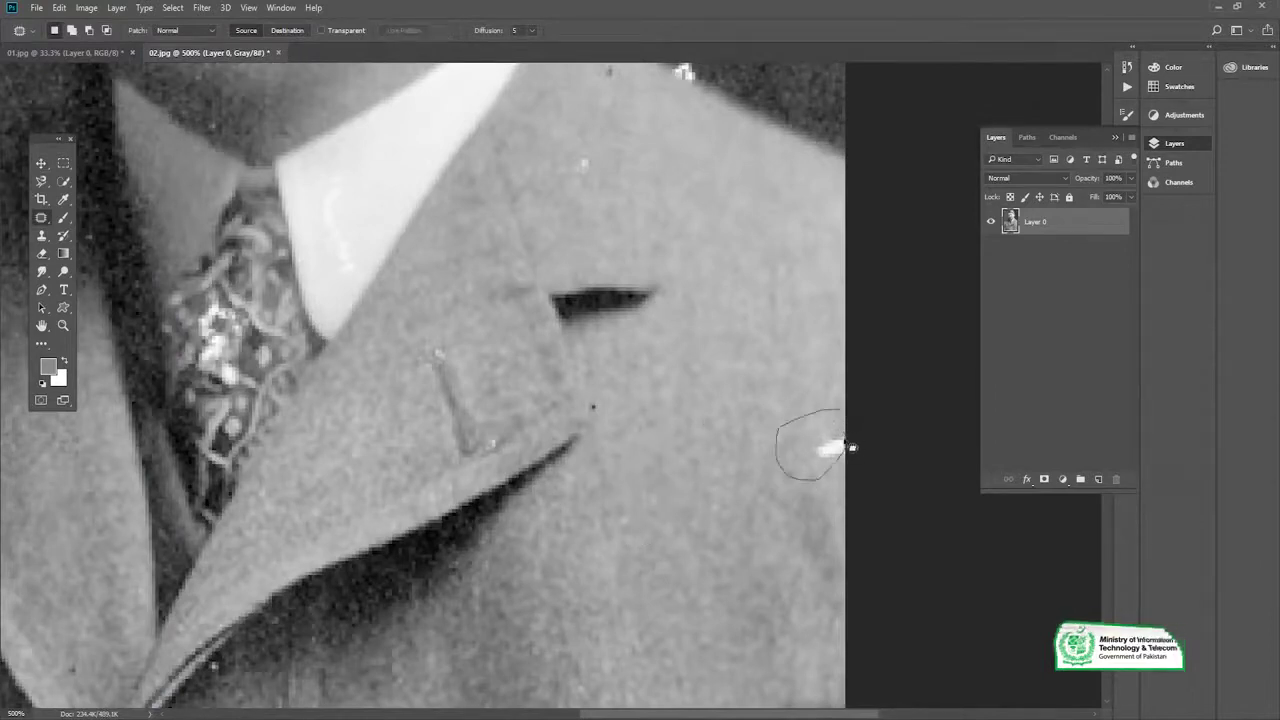
left_click_drag(850, 447, 845, 452)
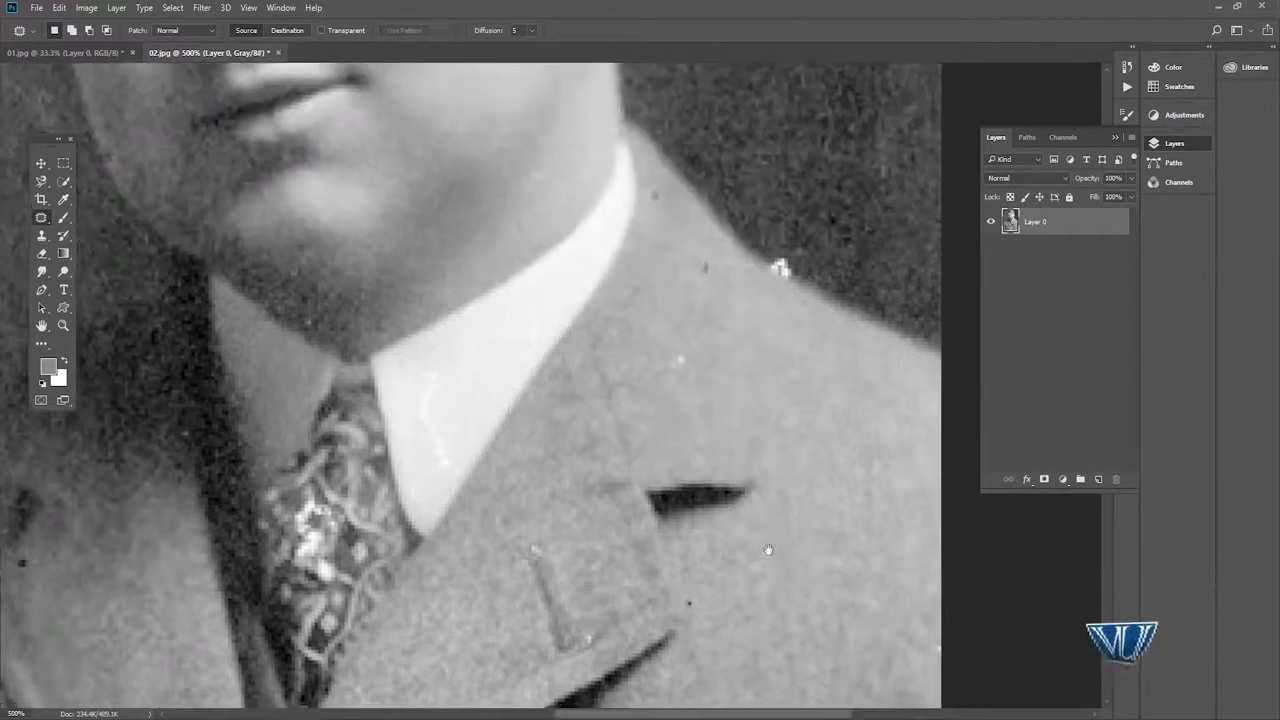
left_click_drag(671, 350, 707, 404)
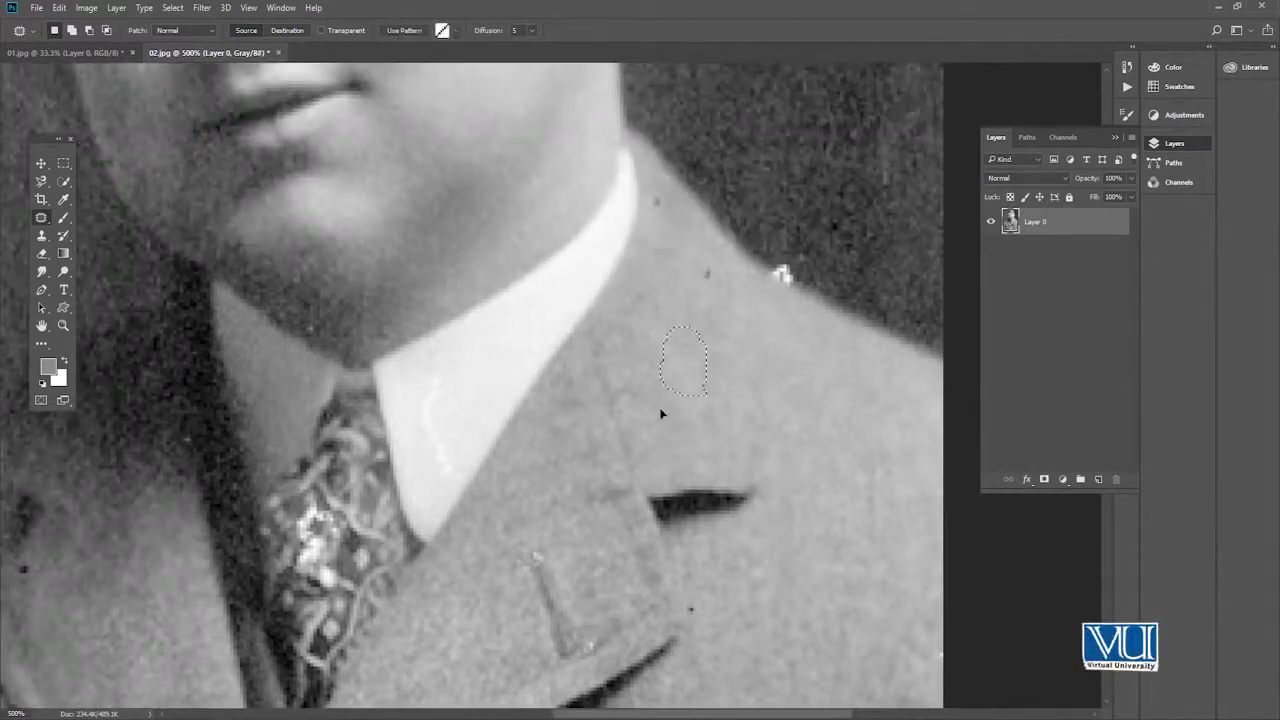
left_click_drag(631, 342, 691, 417)
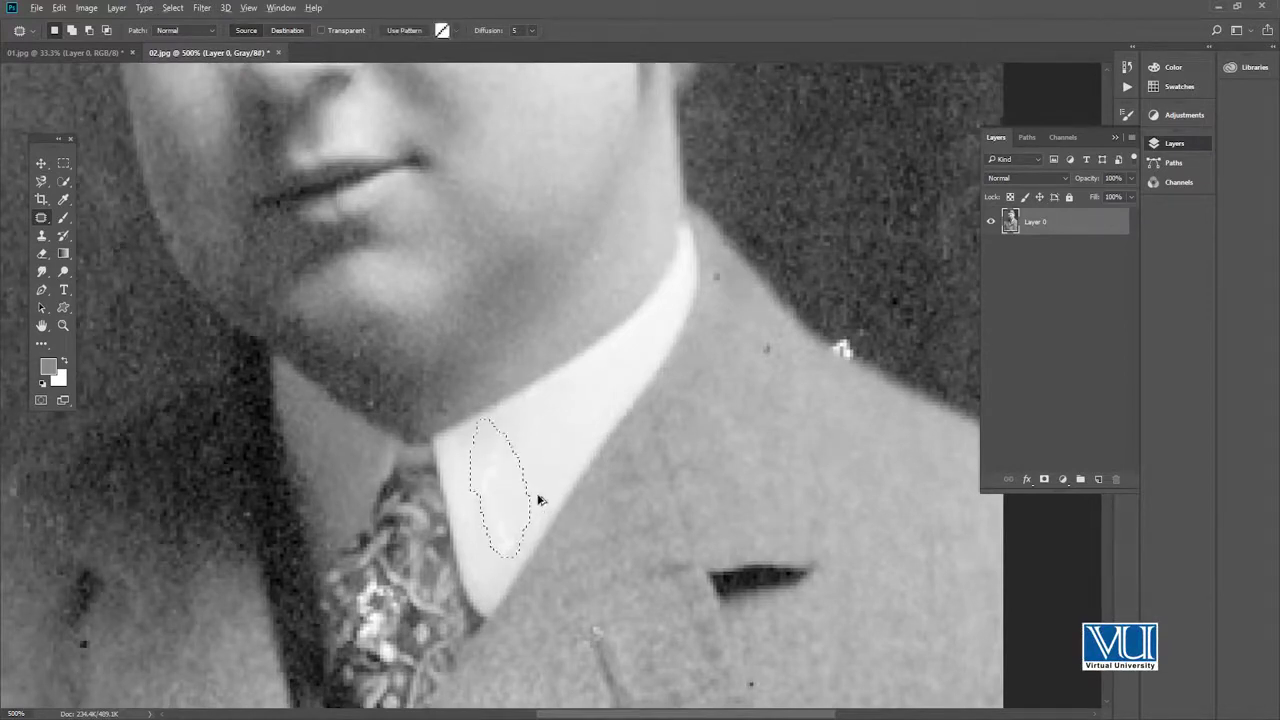
key("ctrl+d")
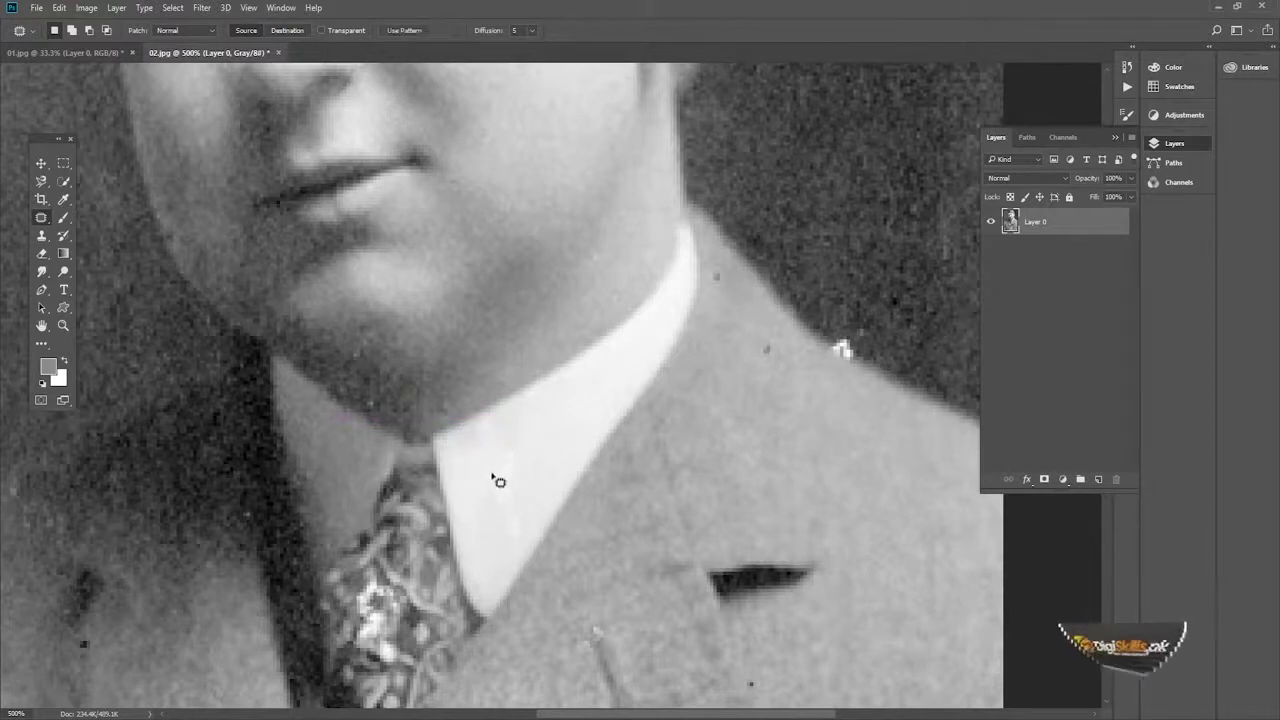
Zoom to 700% on the collar tip and patch its bright mark with clean collar texture
key("ctrl+d")
key("v")
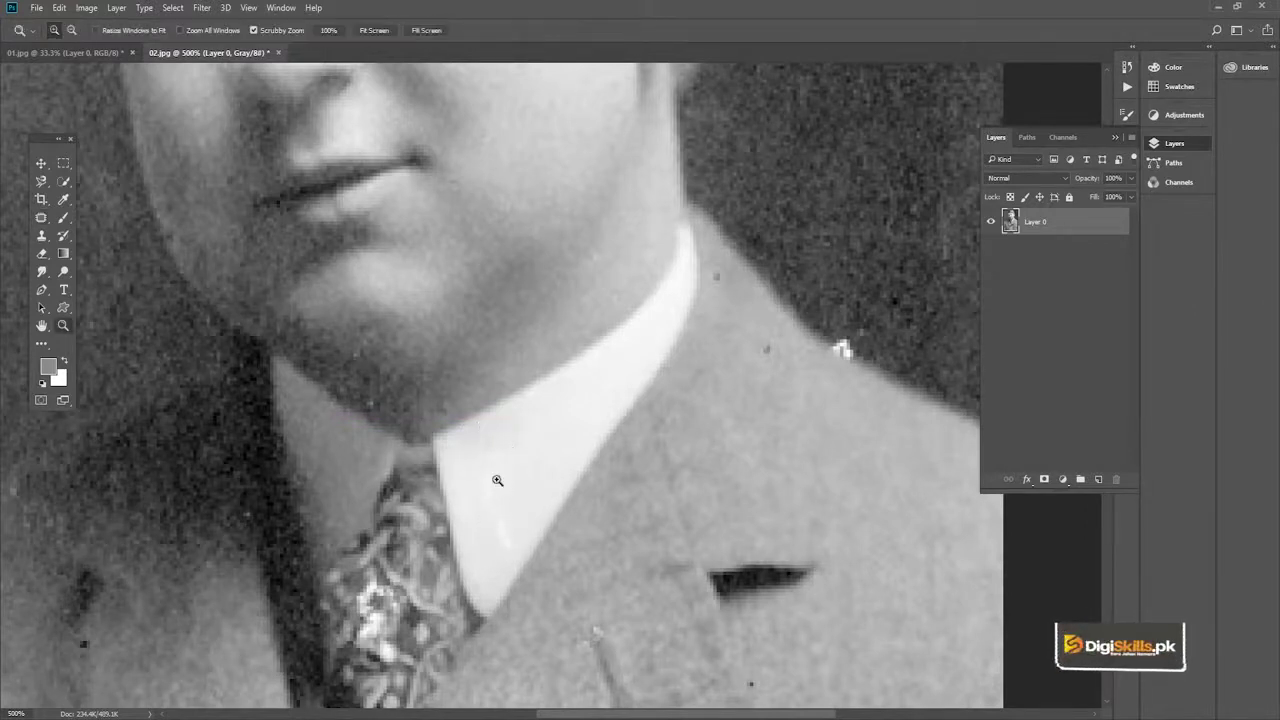
scroll(495, 480, "up", 2)
left_click_drag(491, 483, 498, 436)
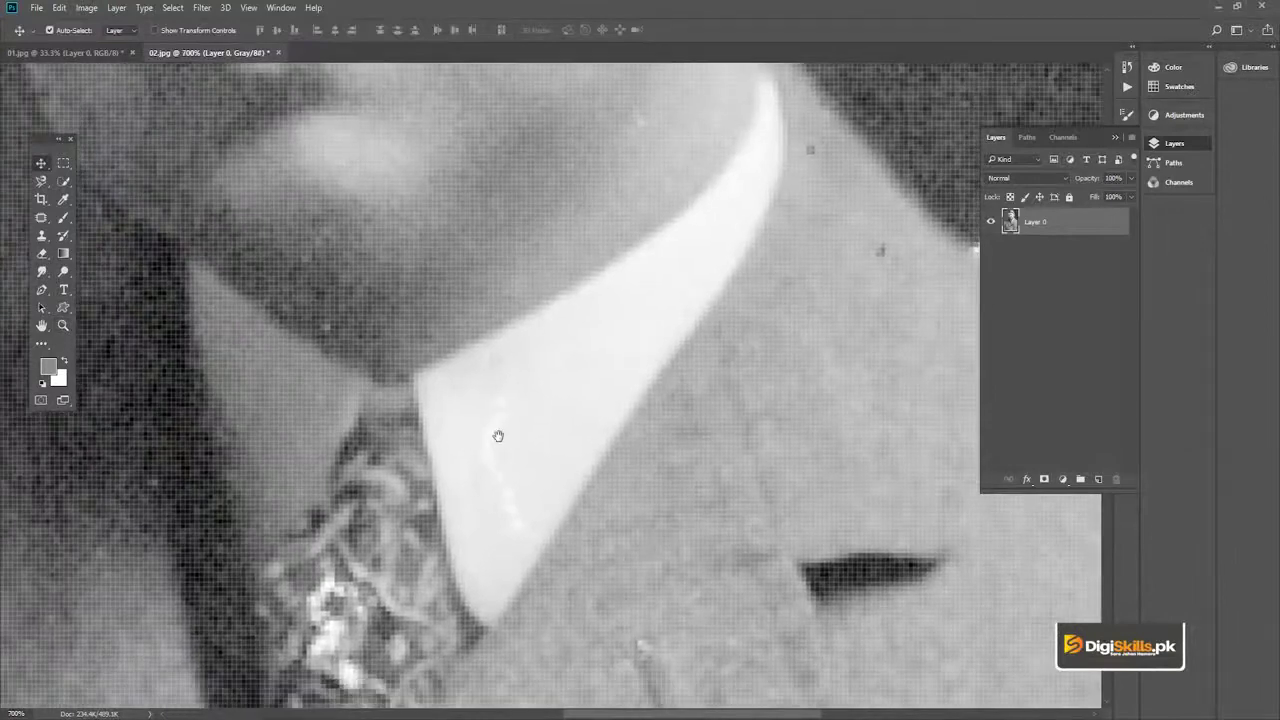
key("j")
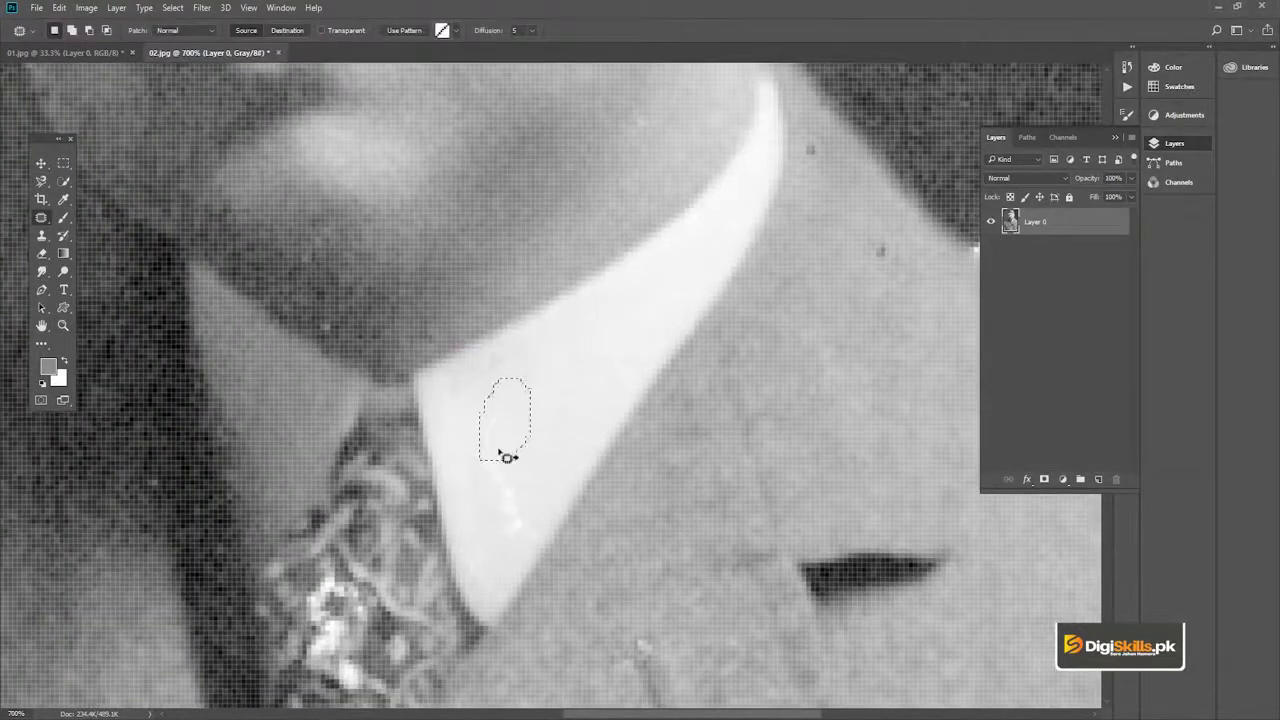
mouse_move(506, 501)
left_mouse_down()
mouse_move(500, 486)
mouse_move(519, 513)
left_mouse_up()
key("ctrl+d")
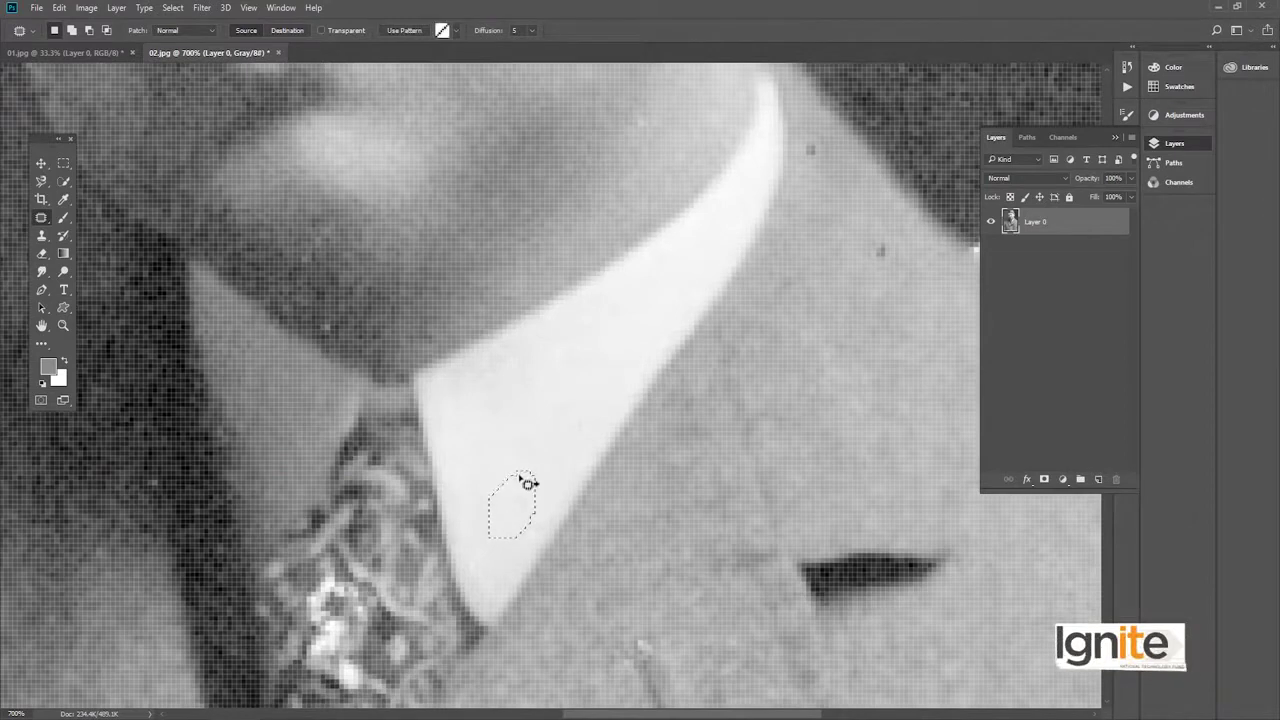
left_click_drag(584, 448, 593, 430)
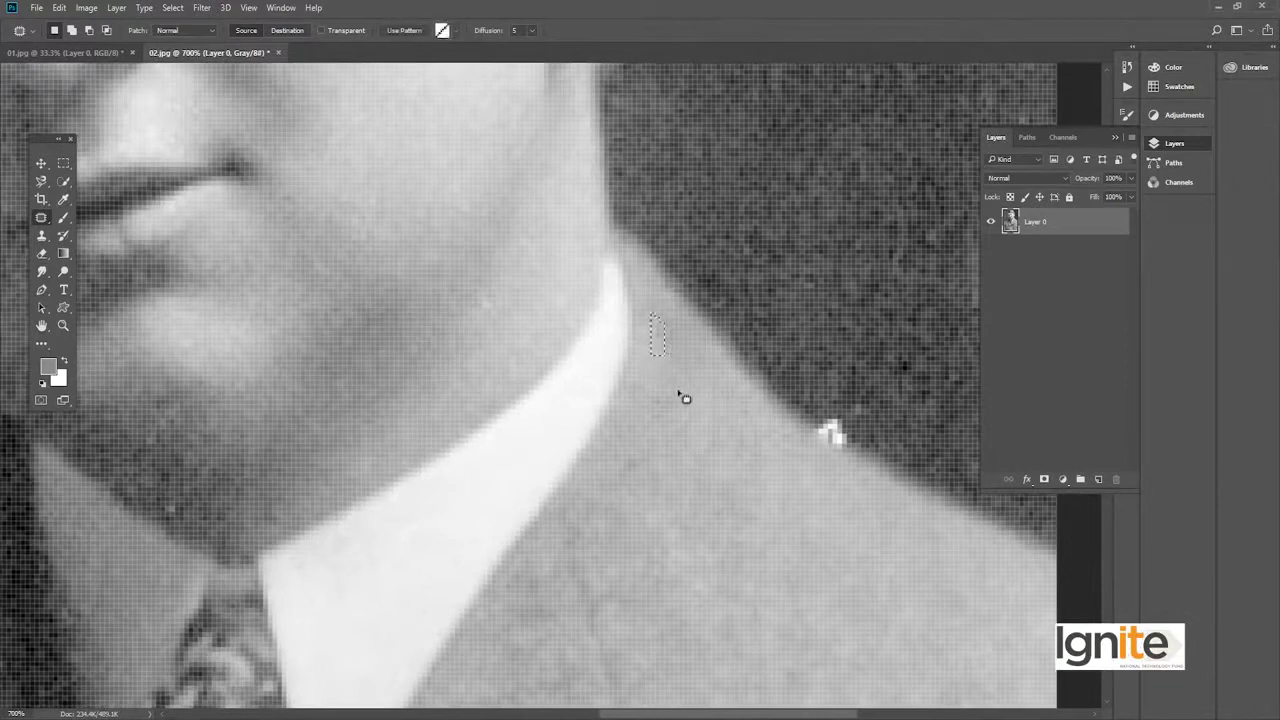
key("z")
left_click(691, 271, "alt")
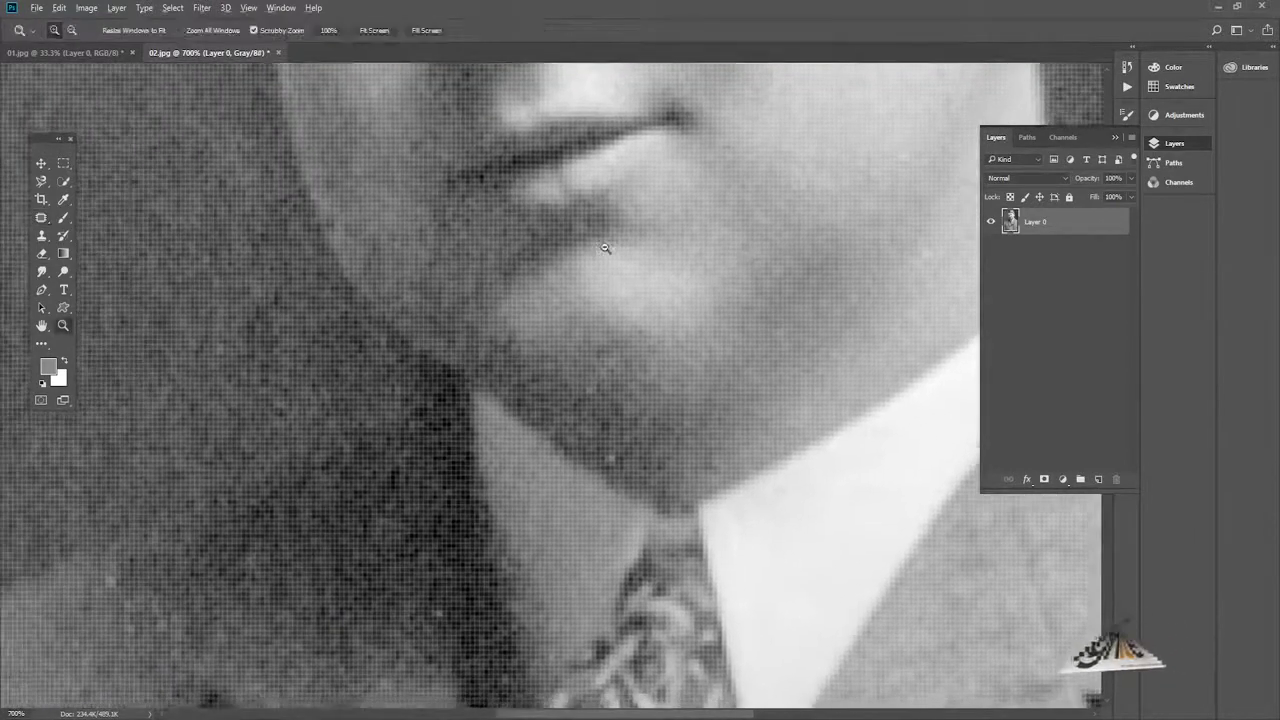
Zoom out to the whole photo at 100%, then zoom in on the coat's white scratch
left_click(600, 251, "alt")
left_click(645, 273, "alt")
left_click(650, 320, "alt")
left_click(660, 400, "alt")
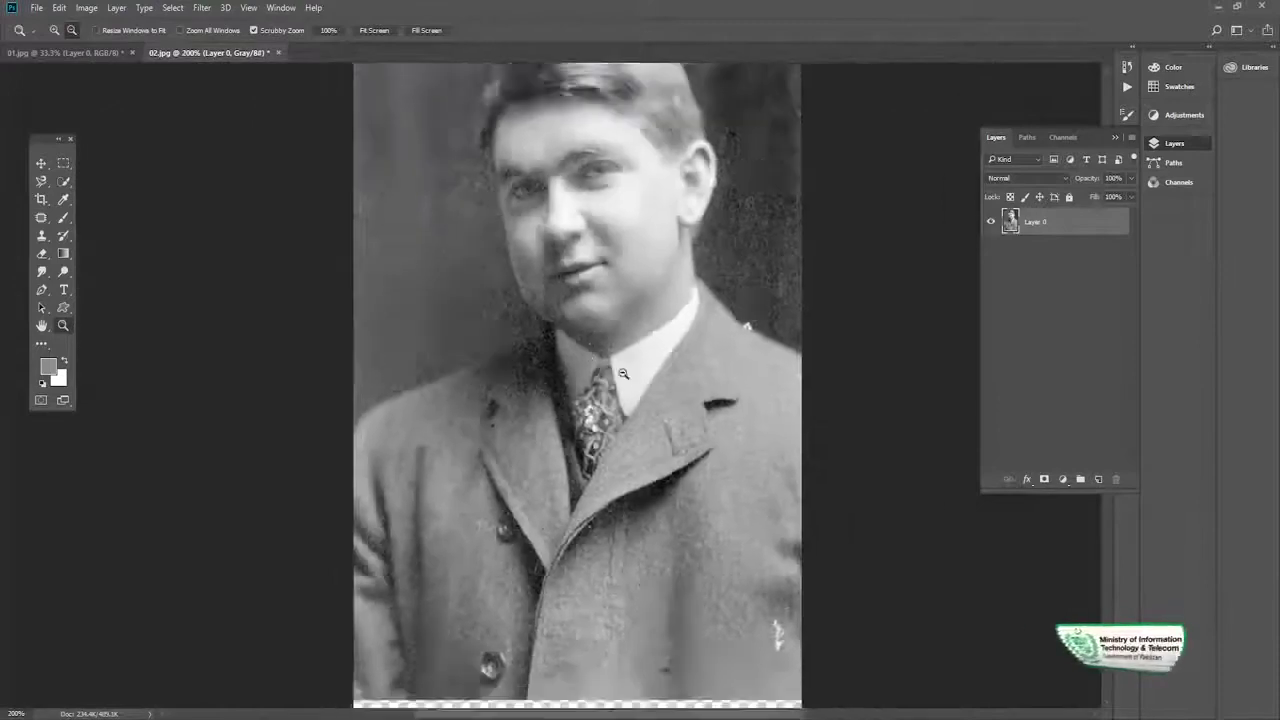
left_click(669, 480, "alt")
left_click(683, 547)
key("v")
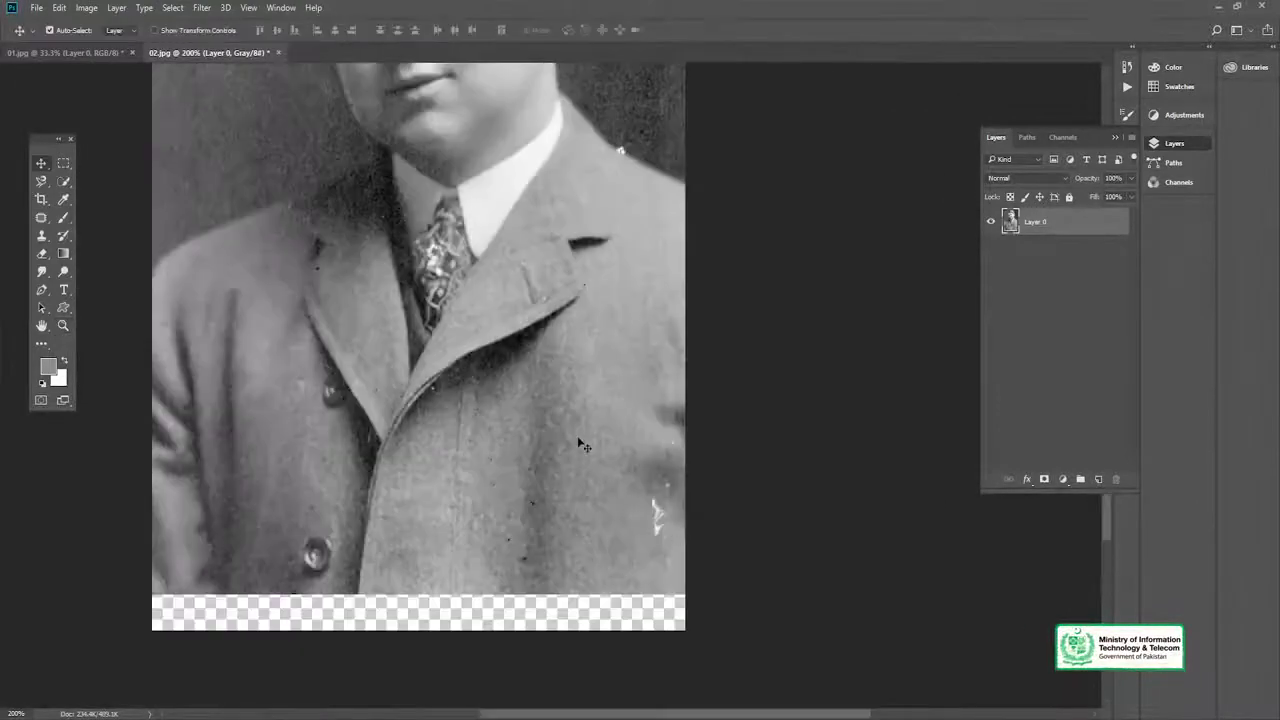
left_click_drag(583, 444, 576, 478)
key("z")
mouse_move(655, 590)
left_mouse_down()
mouse_move(670, 590)
mouse_move(651, 543)
left_mouse_up()
Patch the white scratch and another blemish on the coat with nearby fabric texture
key("j")
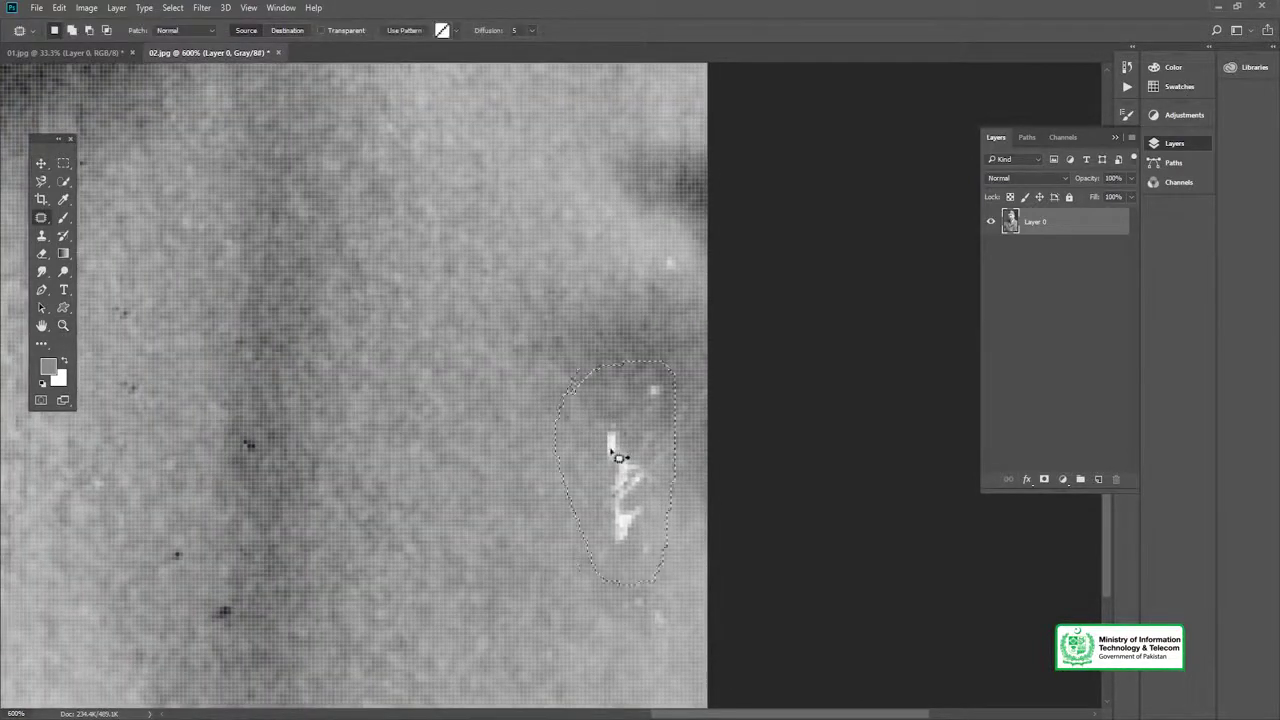
left_click_drag(619, 457, 526, 417)
key("ctrl+d")
left_click_drag(657, 222, 665, 301)
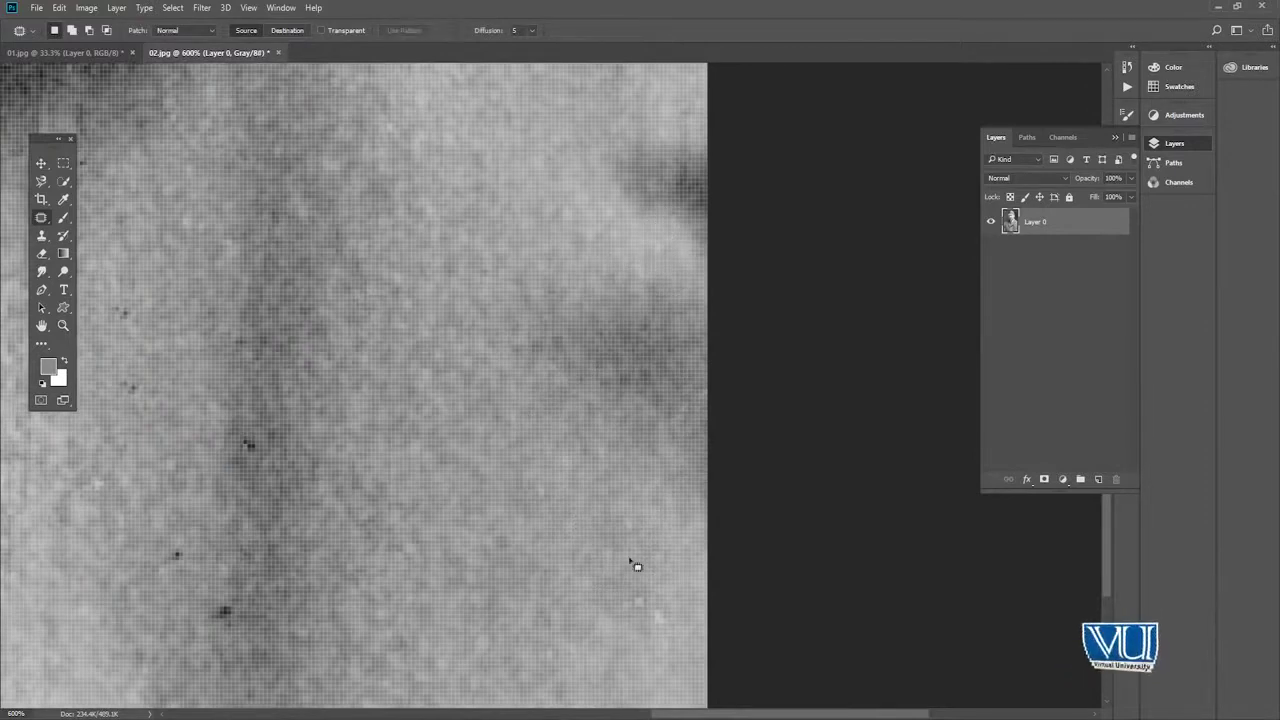
key("ctrl+d")
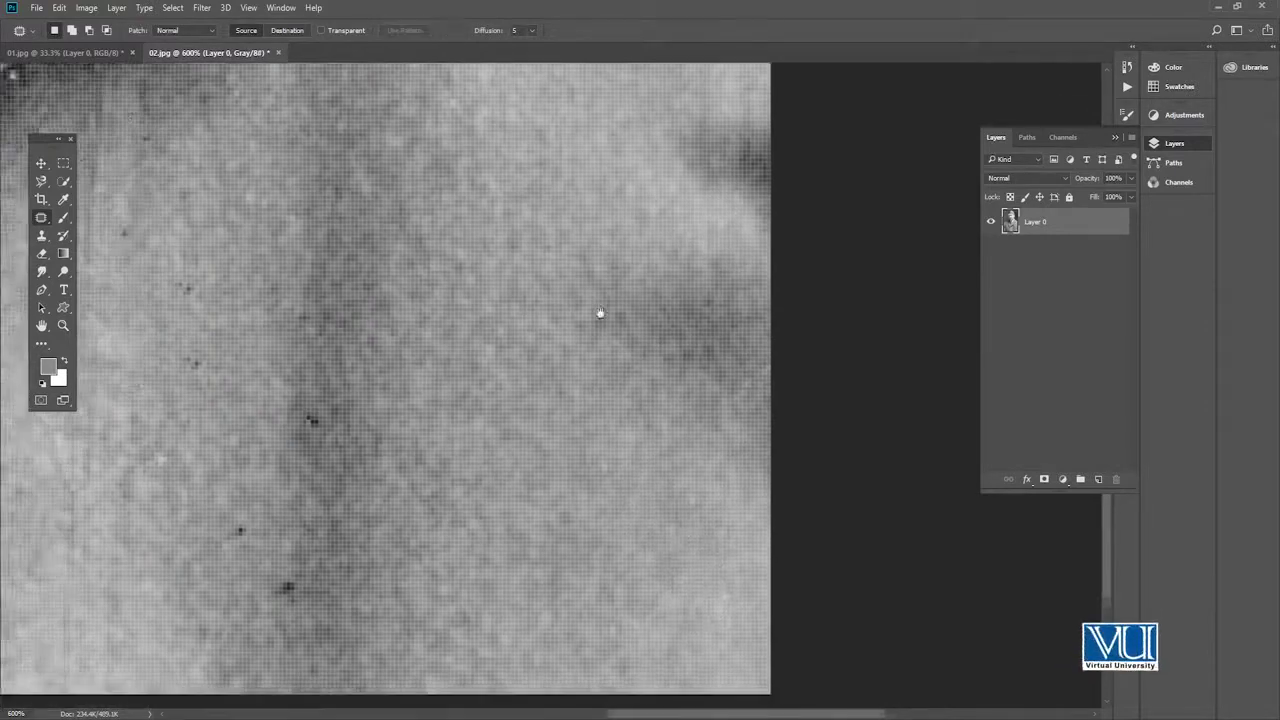
Replace the dark spots and dots on the coat with clean coat texture
scroll(600, 309, "left", 5)
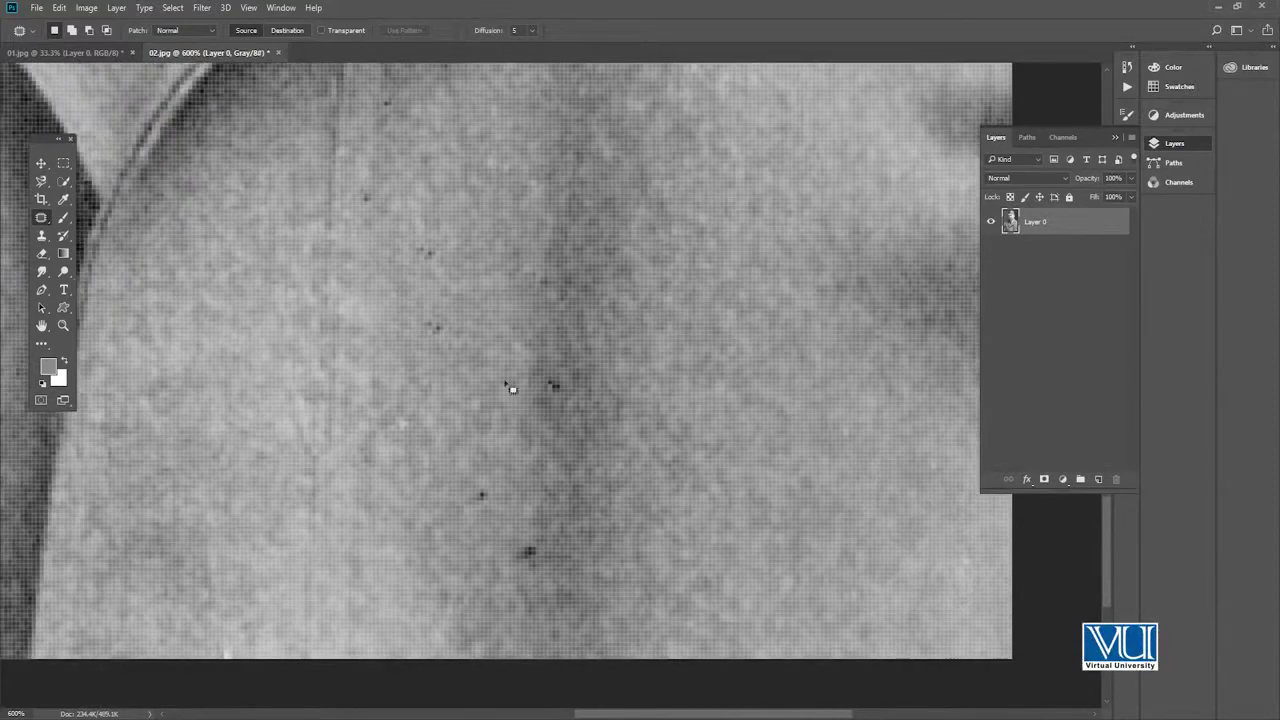
left_click_drag(510, 355, 510, 262)
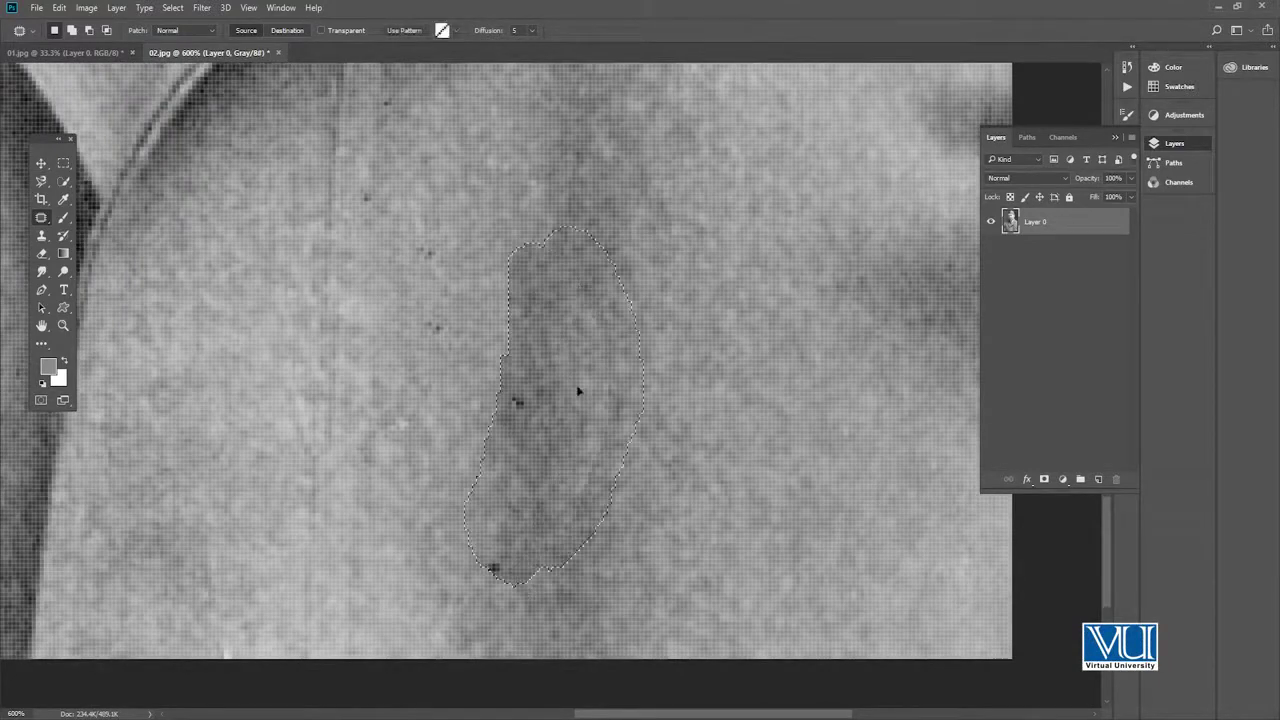
left_click_drag(537, 413, 642, 409)
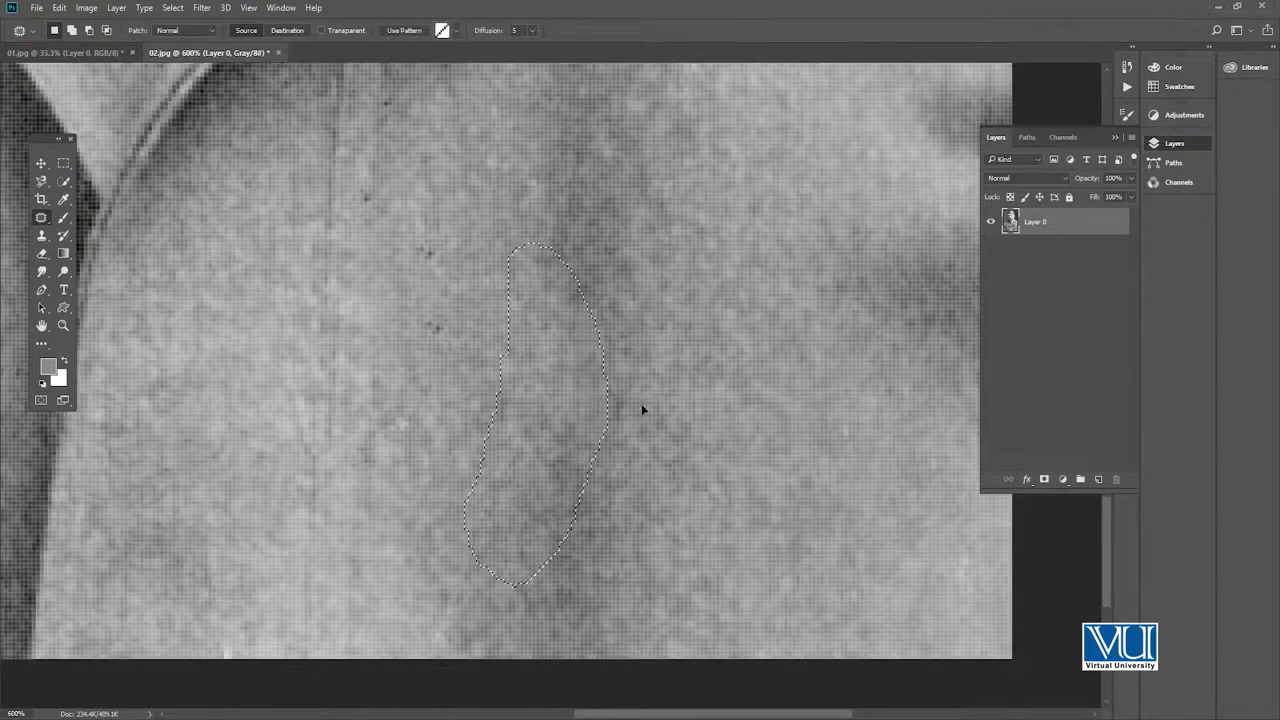
key("ctrl+d")
scroll(629, 426, "left", 3)
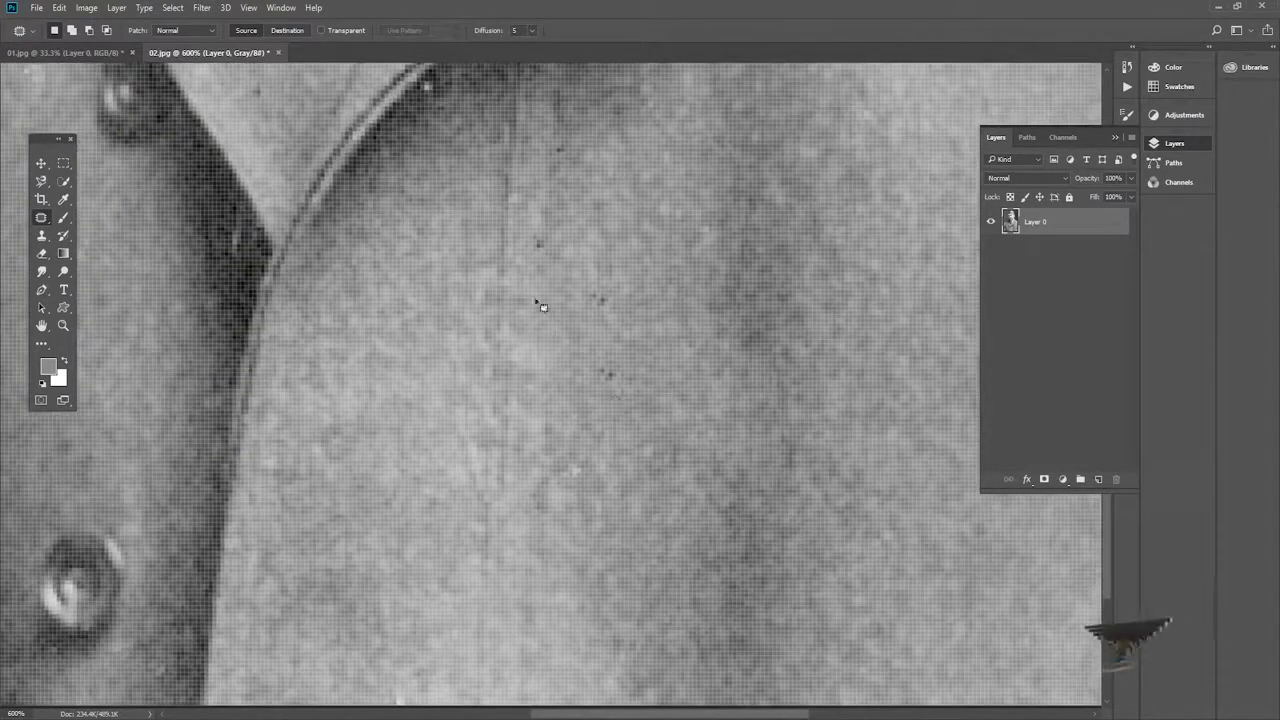
left_click_drag(571, 340, 537, 292)
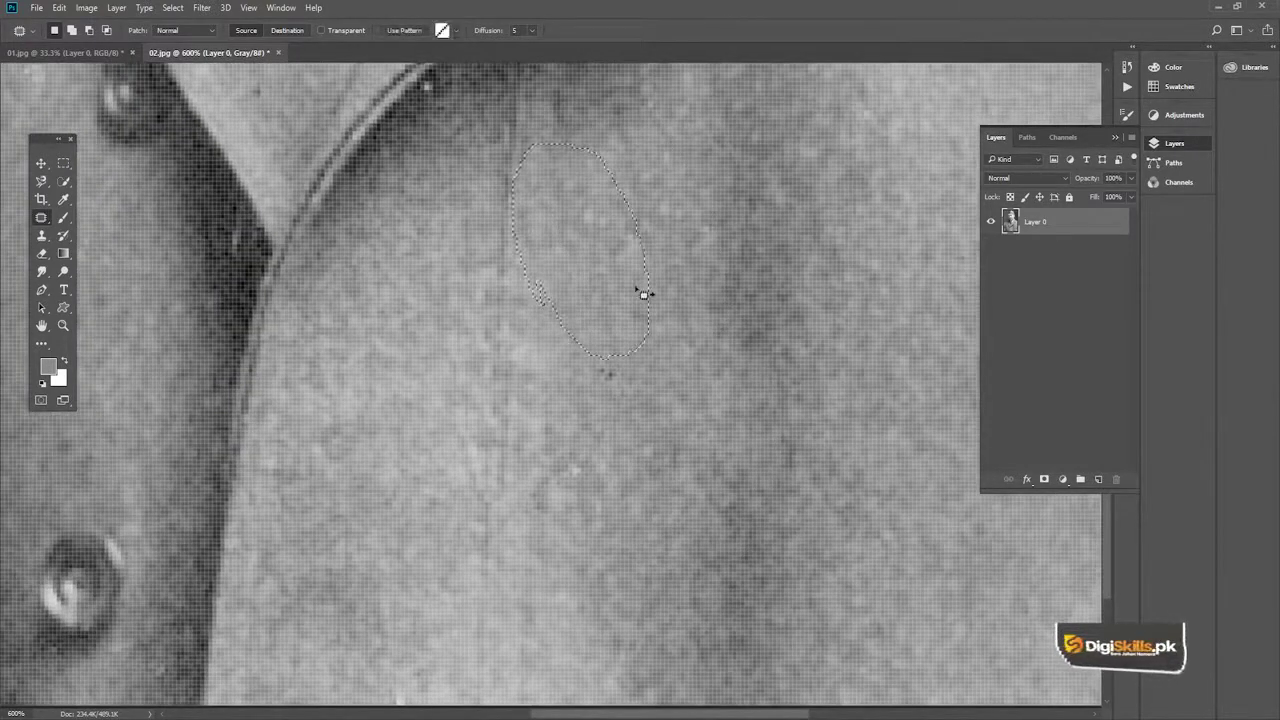
left_click_drag(576, 358, 571, 353)
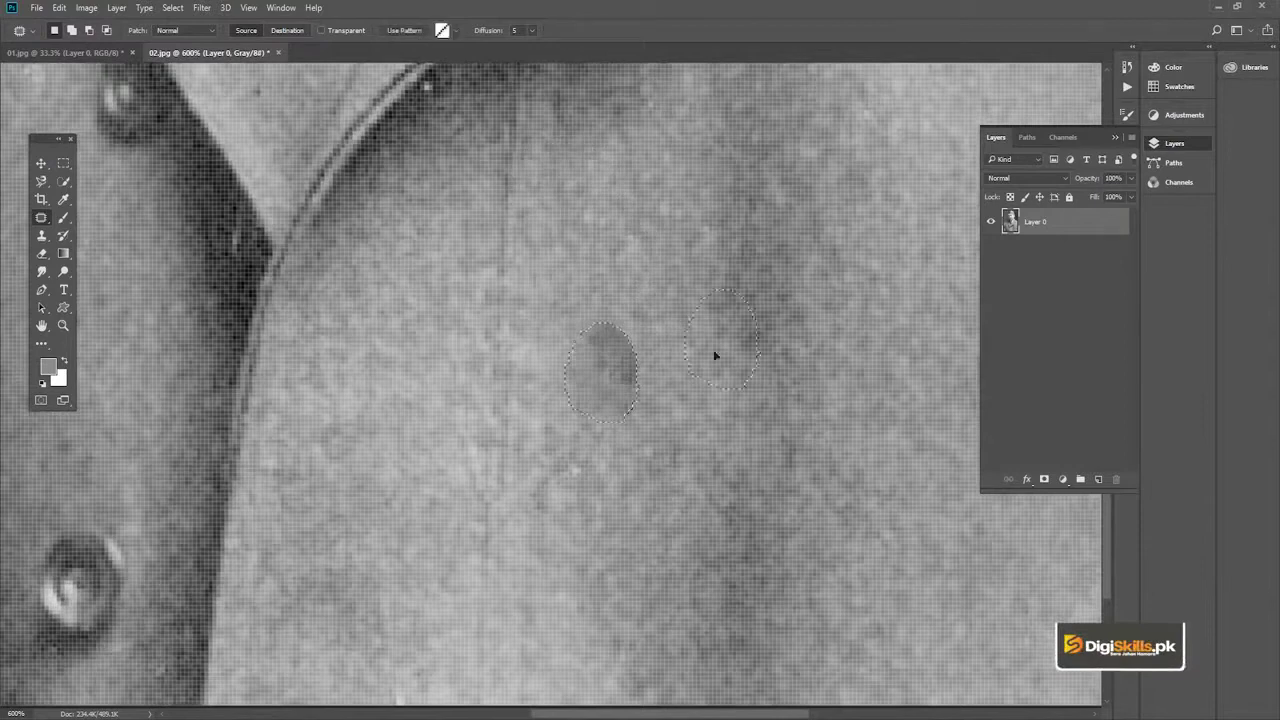
scroll(638, 293, "up", 3)
key("z")
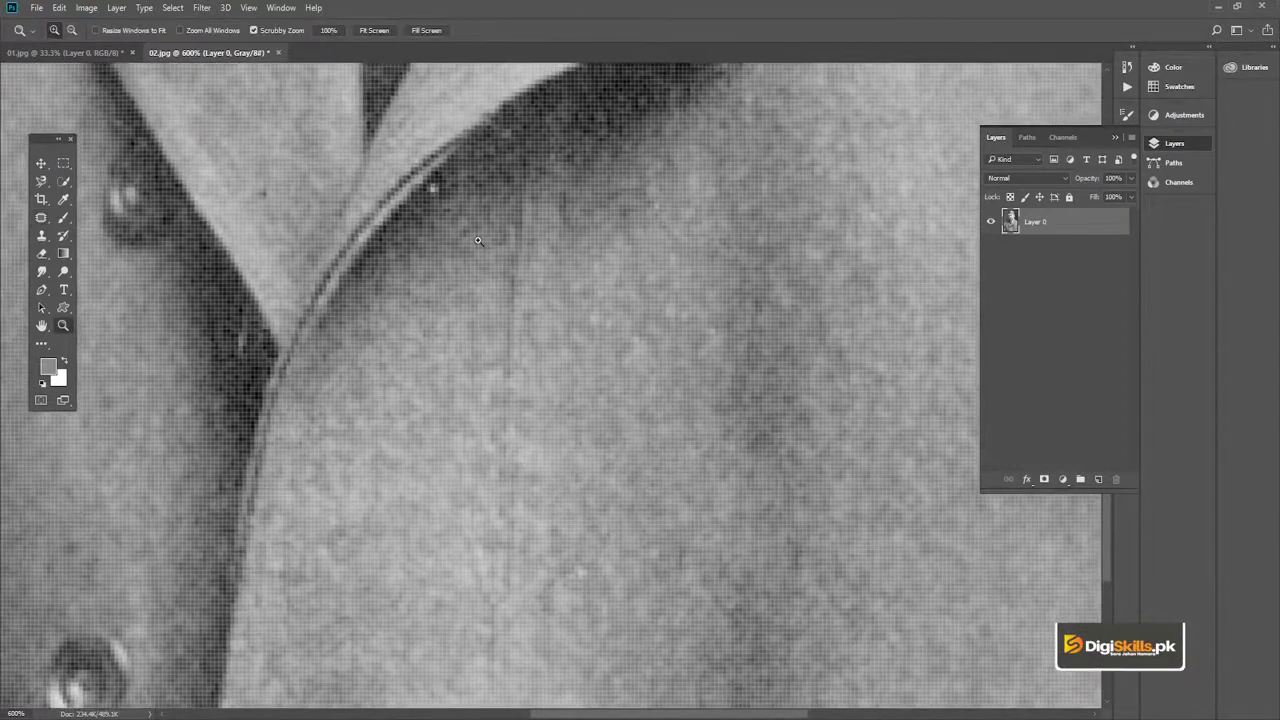
scroll(459, 236, "down", 5)
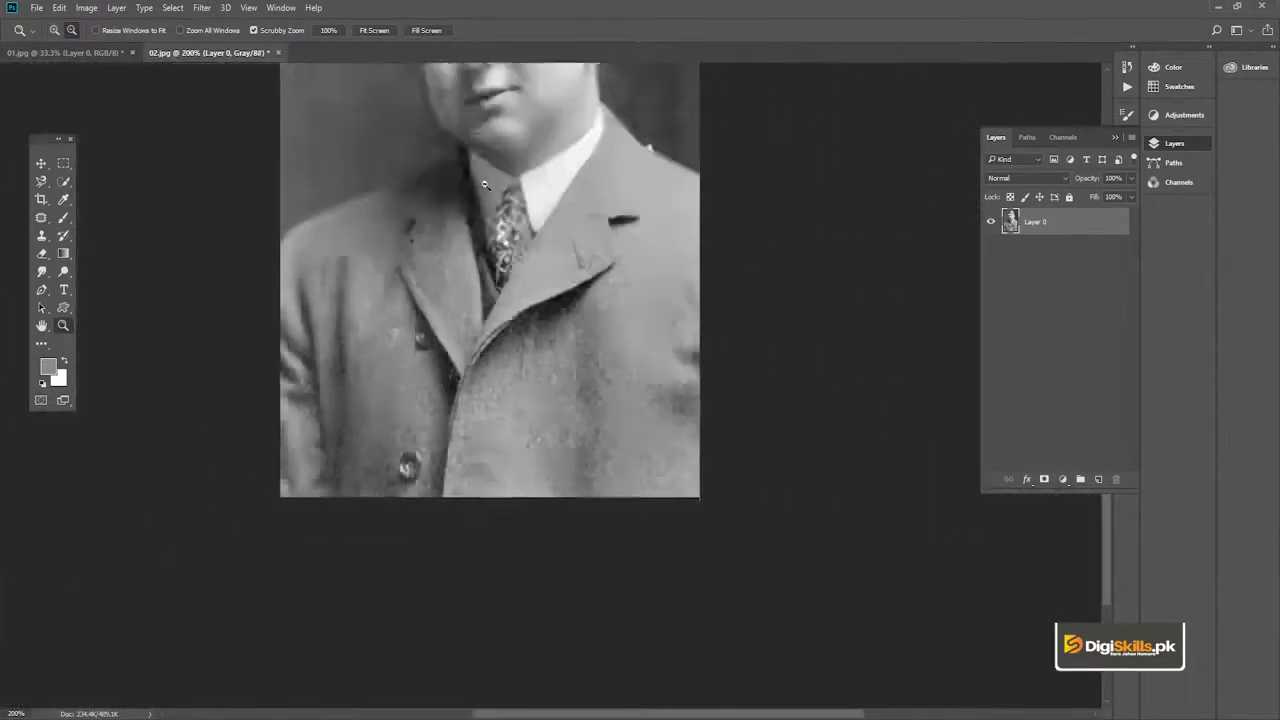
key("v")
scroll(607, 485, "up", 3)
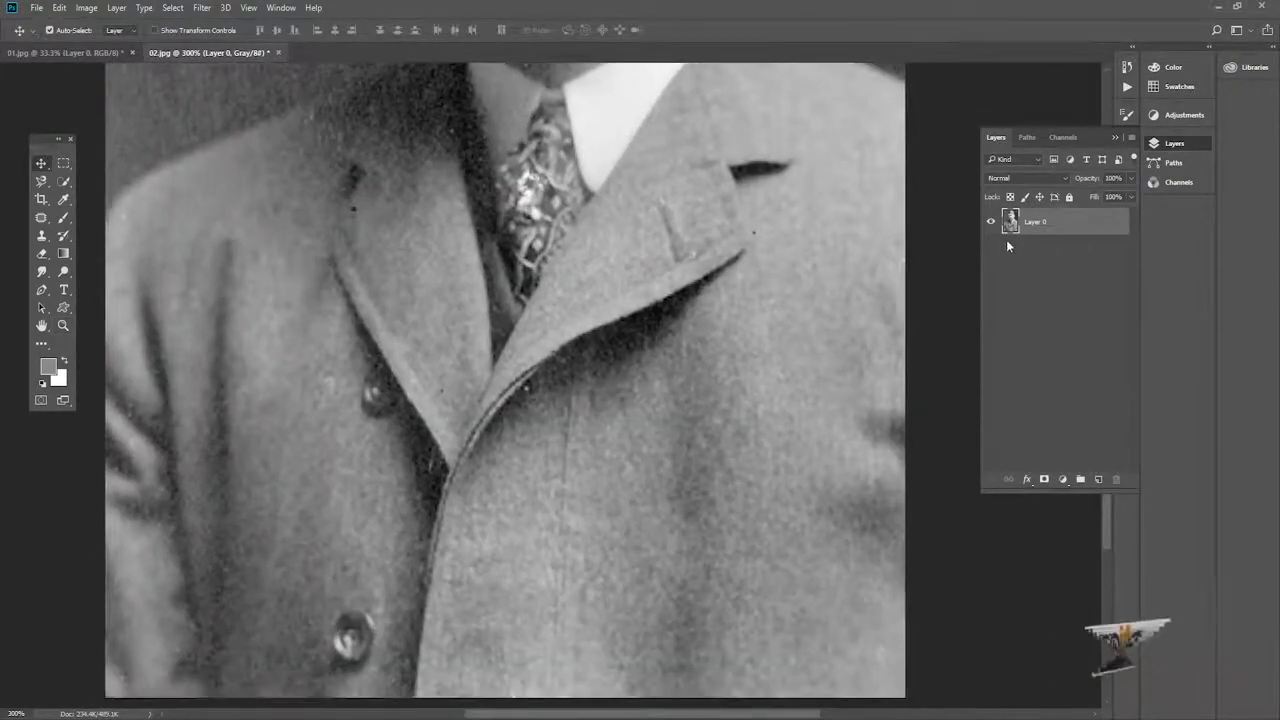
scroll(548, 201, "down", 3)
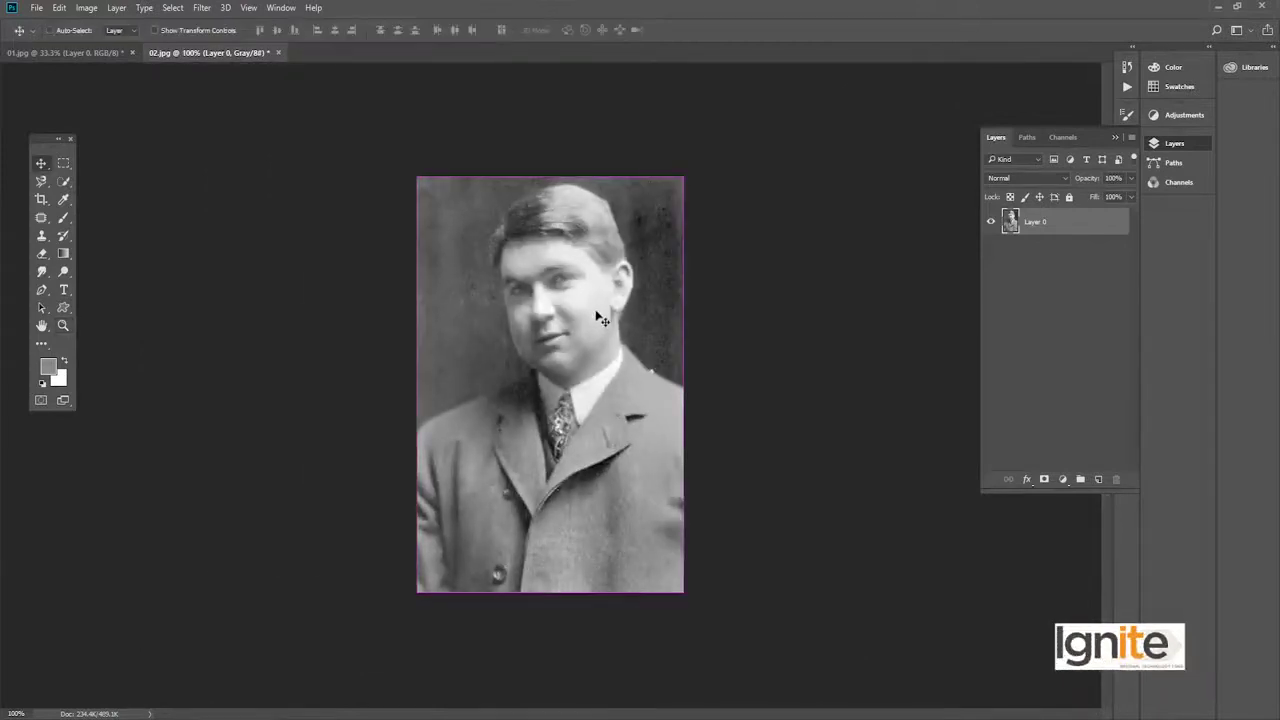
key("ctrl+shift+s")
left_click(596, 431)
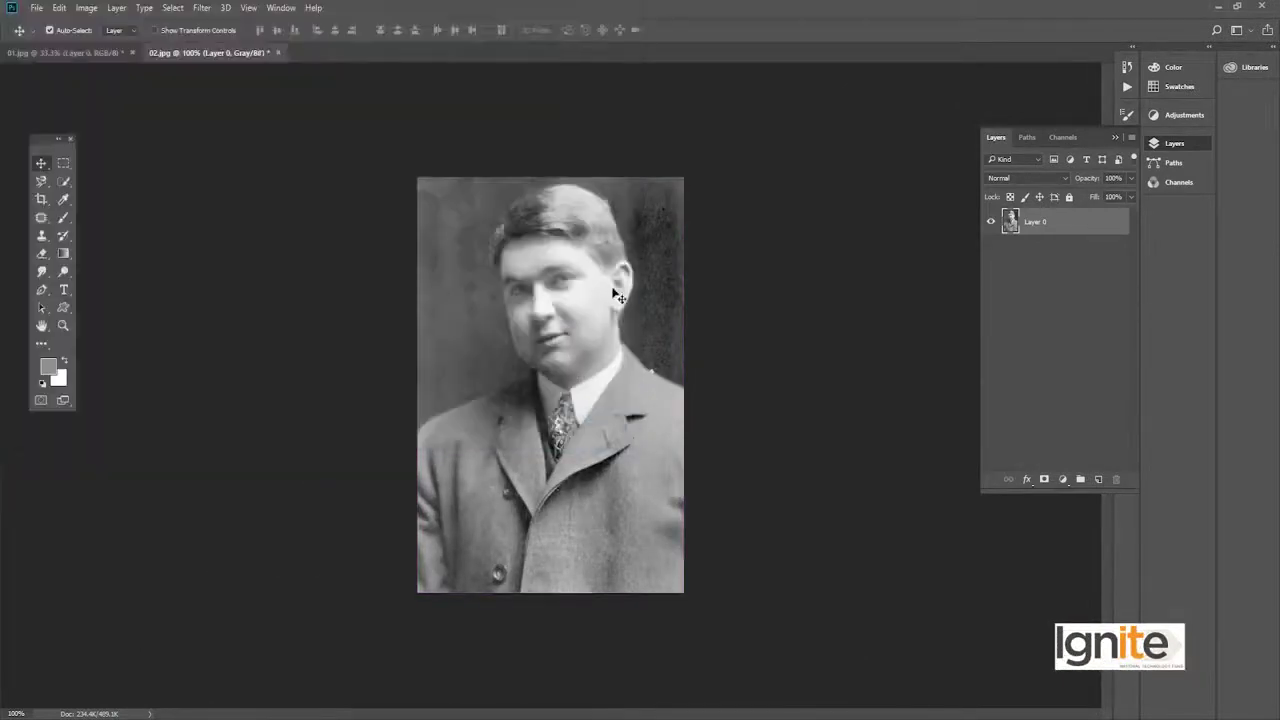
key("z")
left_click(570, 365)
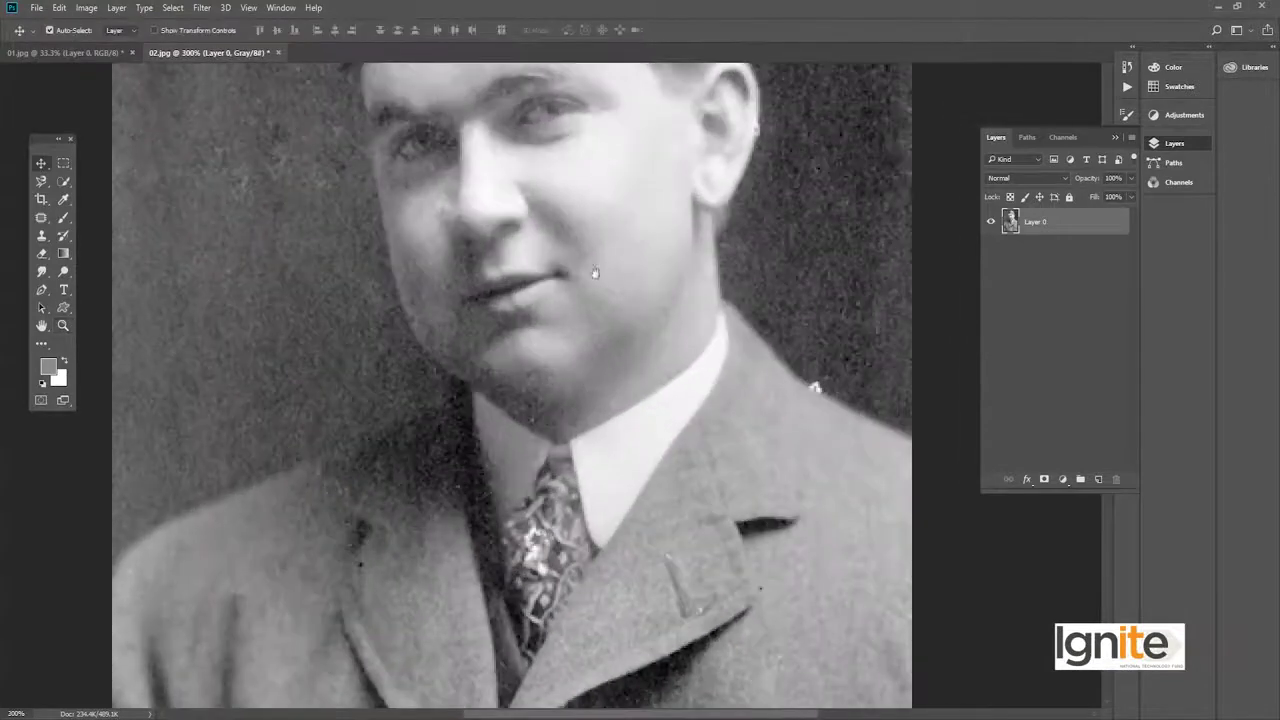
left_click(595, 272)
key("v")
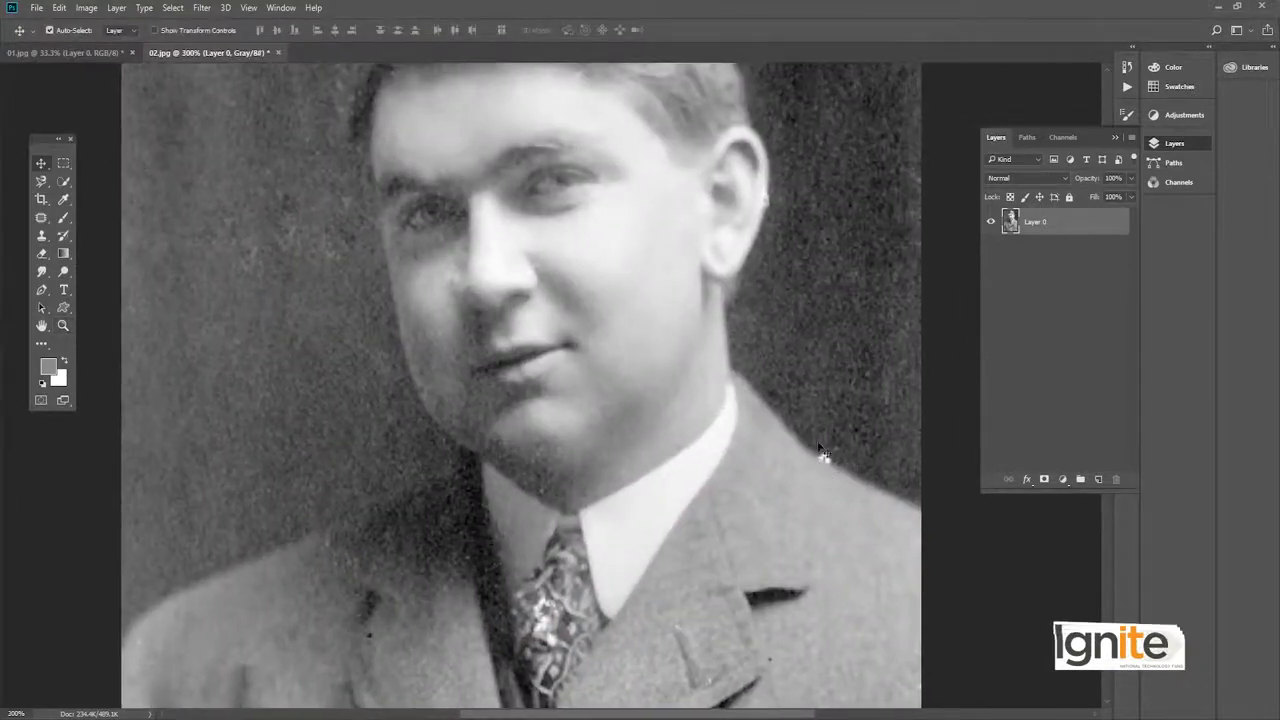
key("z")
left_click(821, 458)
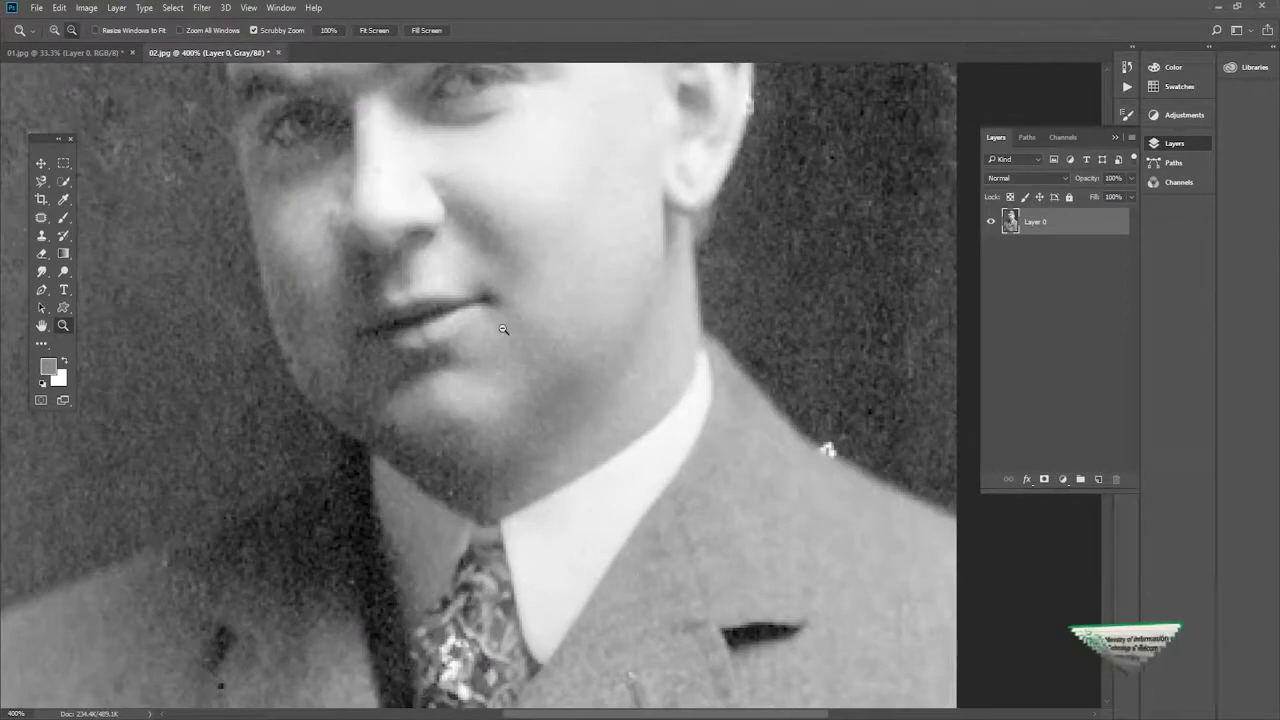
left_click(503, 329, "alt")
left_click_drag(491, 237, 594, 486)
key("v")
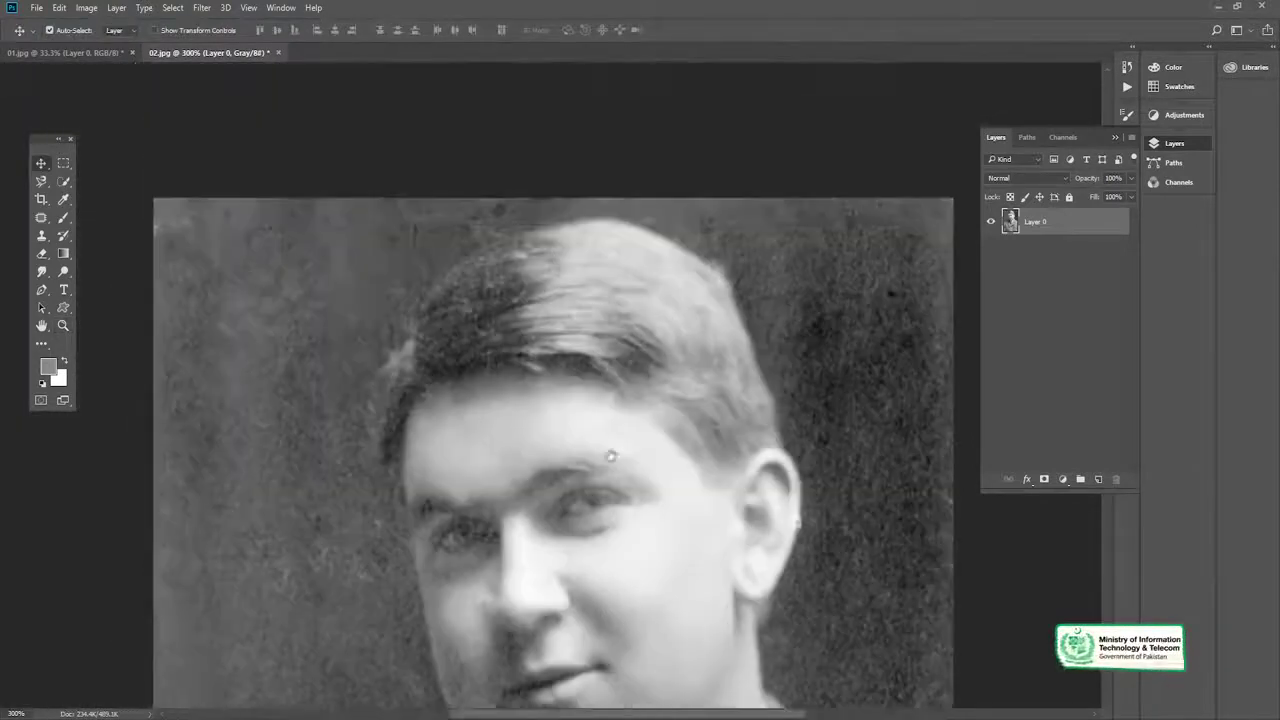
scroll(611, 456, "down", 5)
scroll(611, 456, "down", 2)
scroll(611, 456, "up", 2)
key("z")
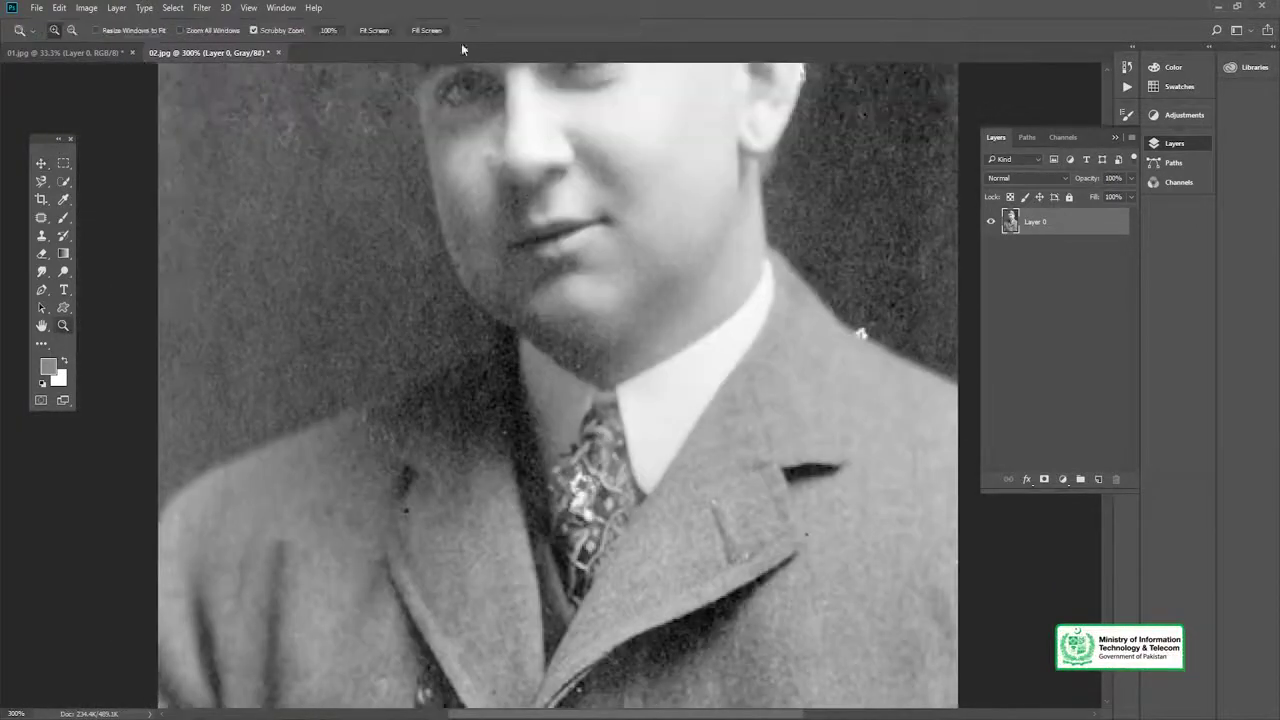
left_click(388, 31)
key("v")
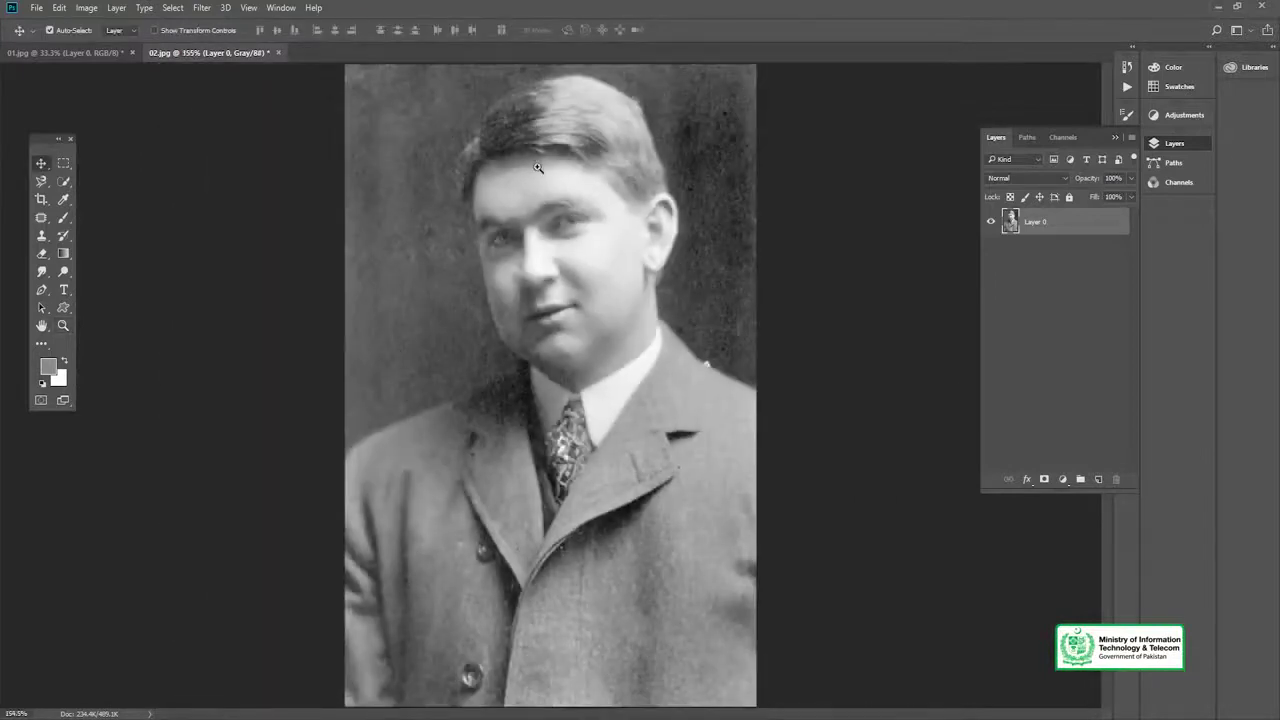